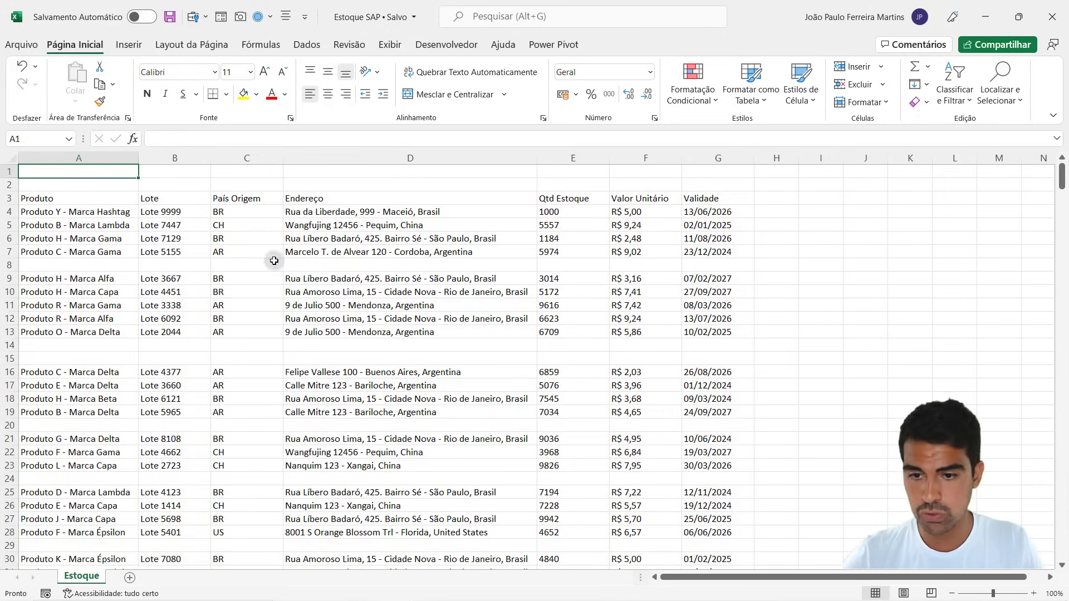
Scroll the Estoque SAP sheet and select the blank rows between product groups, e.g. rows 53 and 67
scroll(412, 279, down, 4)
scroll(412, 280, down, 4)
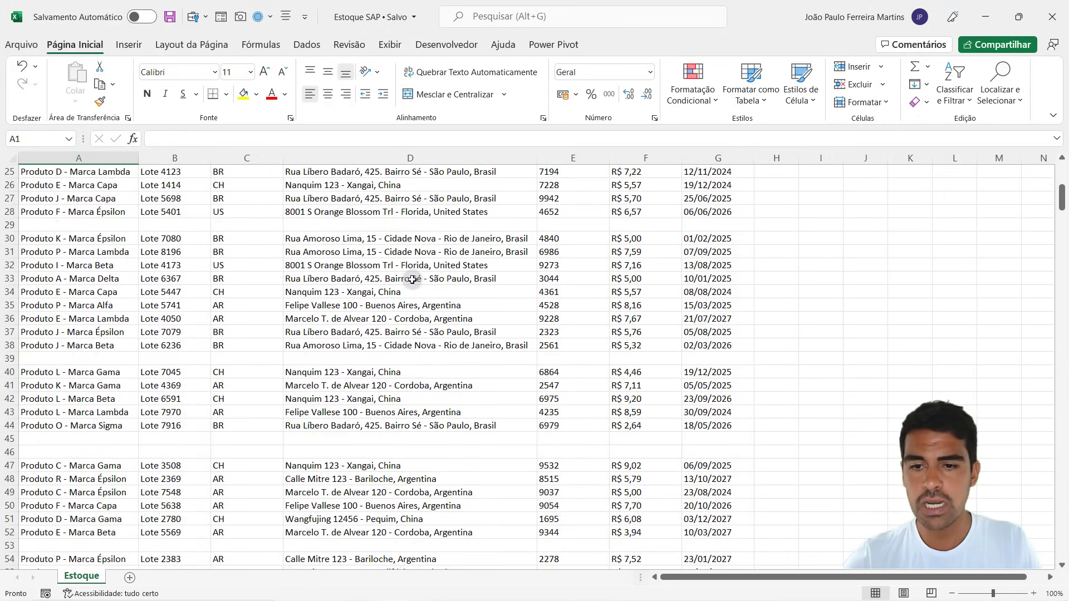
scroll(412, 280, down, 2)
scroll(412, 279, down, 3)
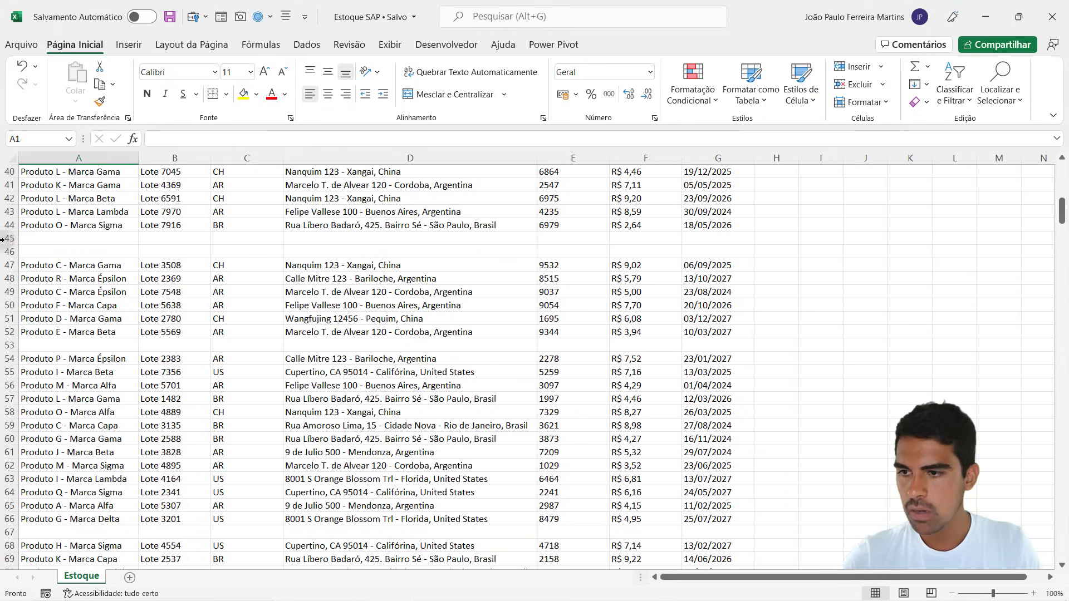
drag(3, 240, 4, 252)
click(14, 345)
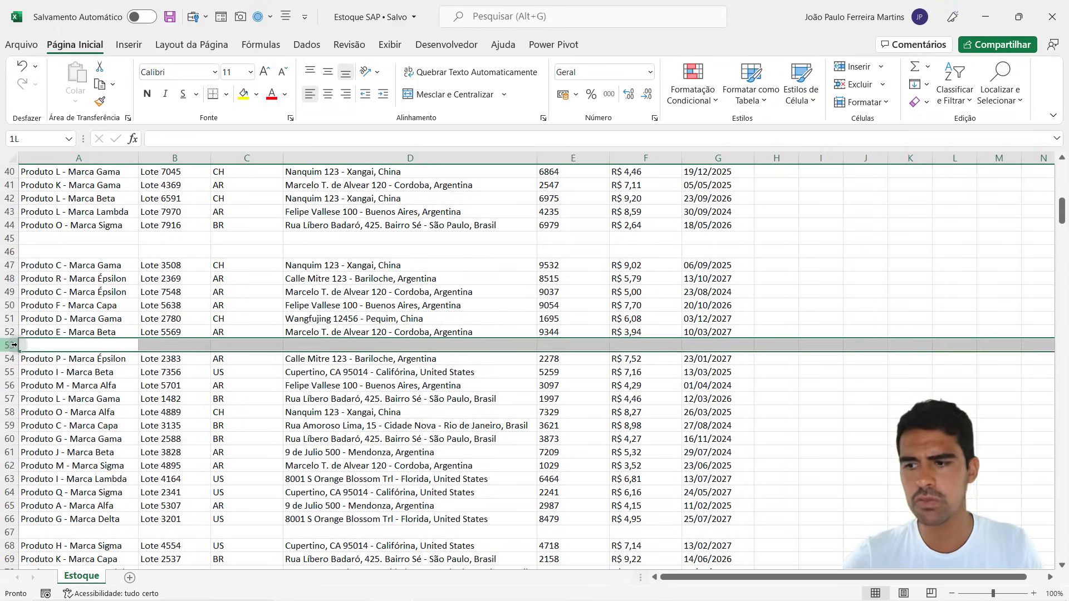
scroll(14, 345, down, 3)
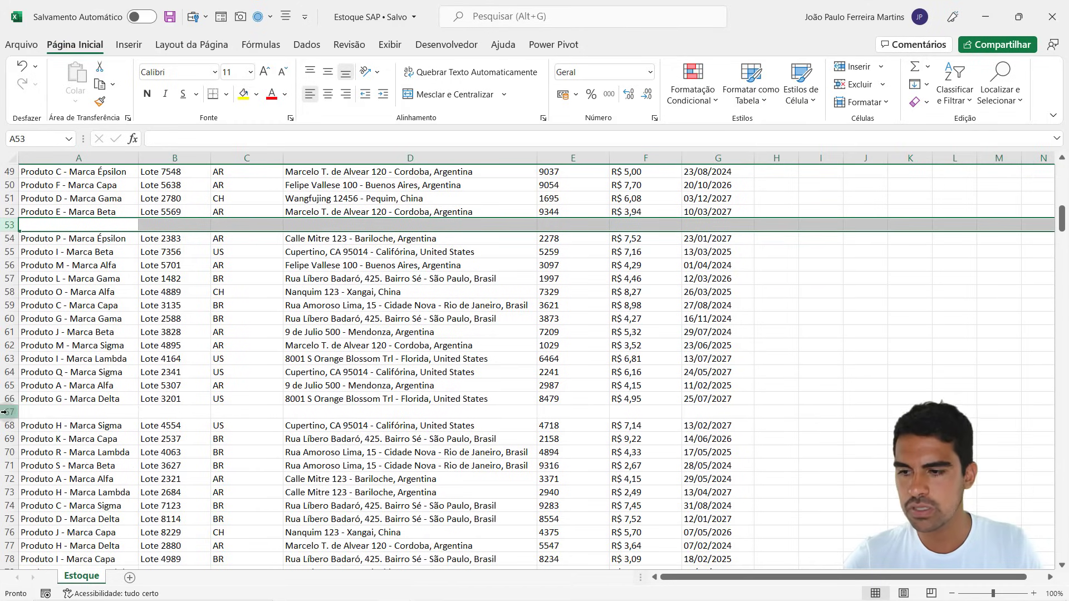
click(4, 412)
scroll(4, 412, up, 2)
scroll(167, 367, up, 7)
scroll(295, 323, up, 7)
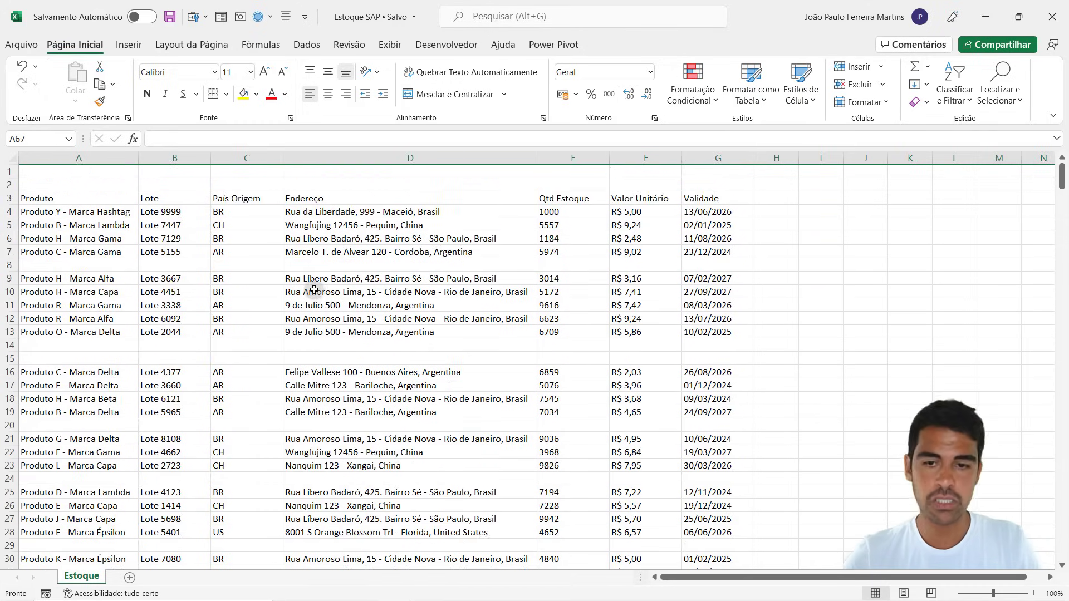
click(323, 225)
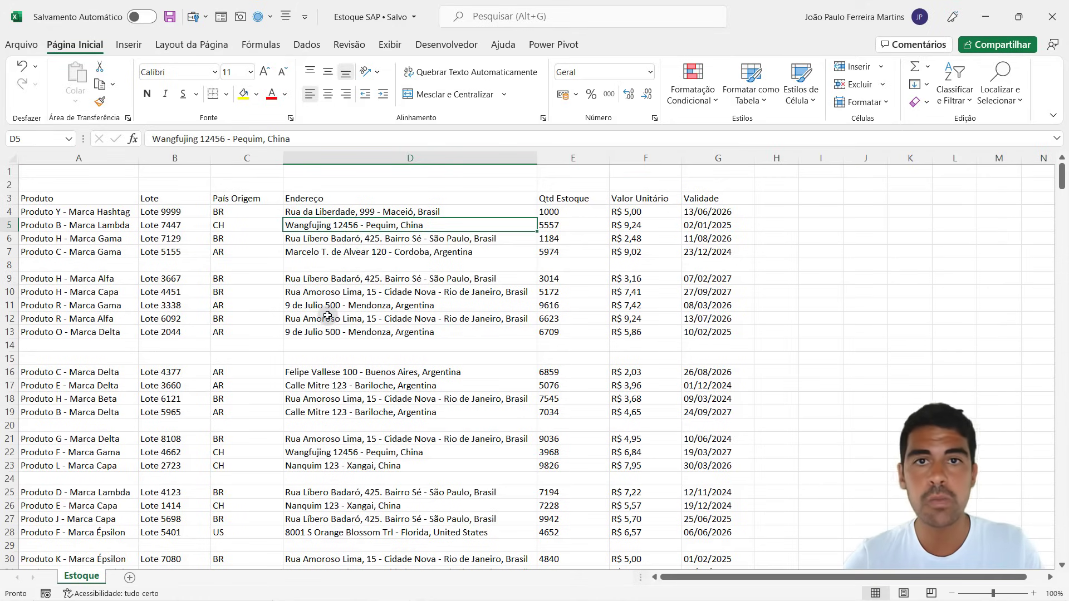
Review the combined product-brand entries, addresses and country codes (BR, CH, AR) in the source rows
click(81, 158)
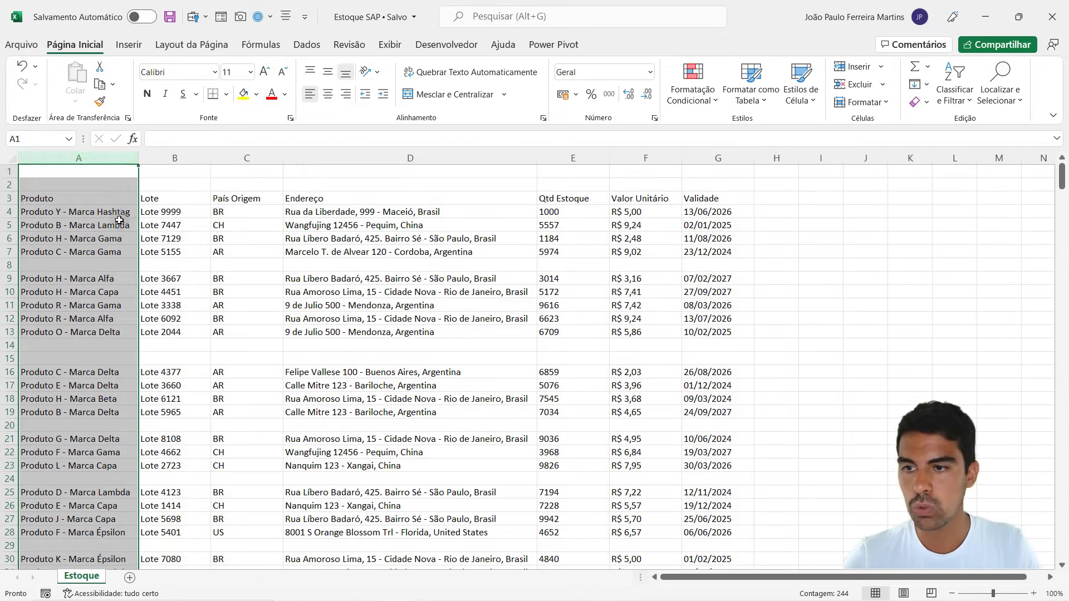
click(50, 212)
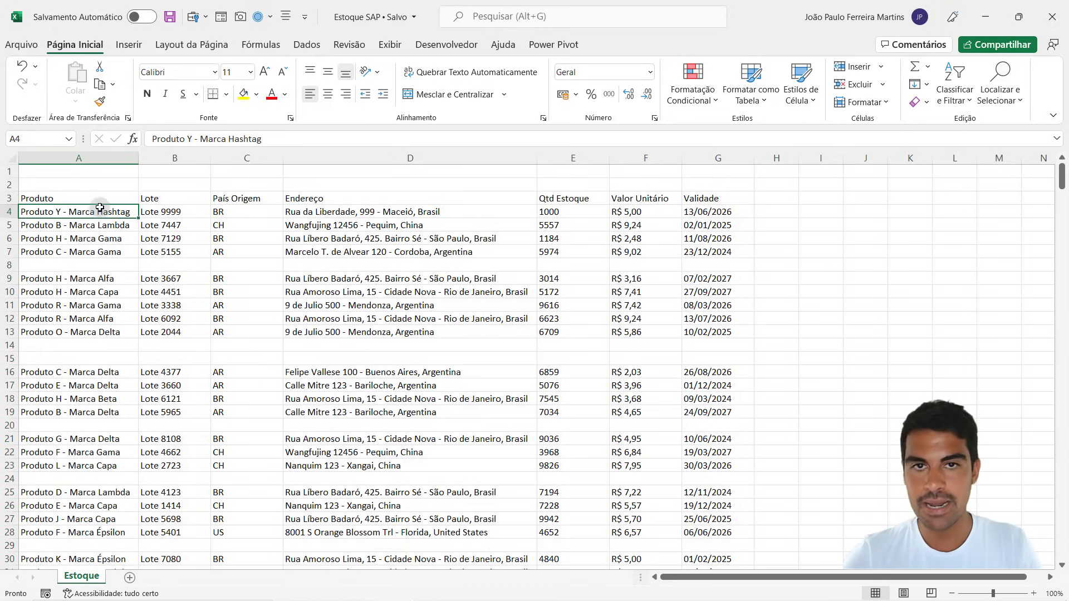
click(47, 226)
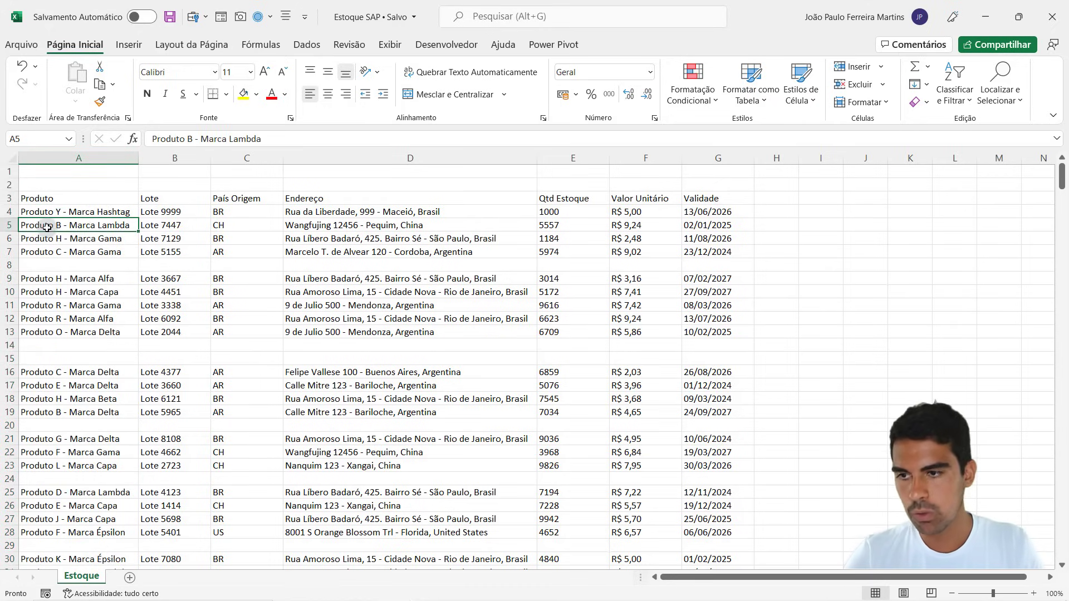
click(109, 211)
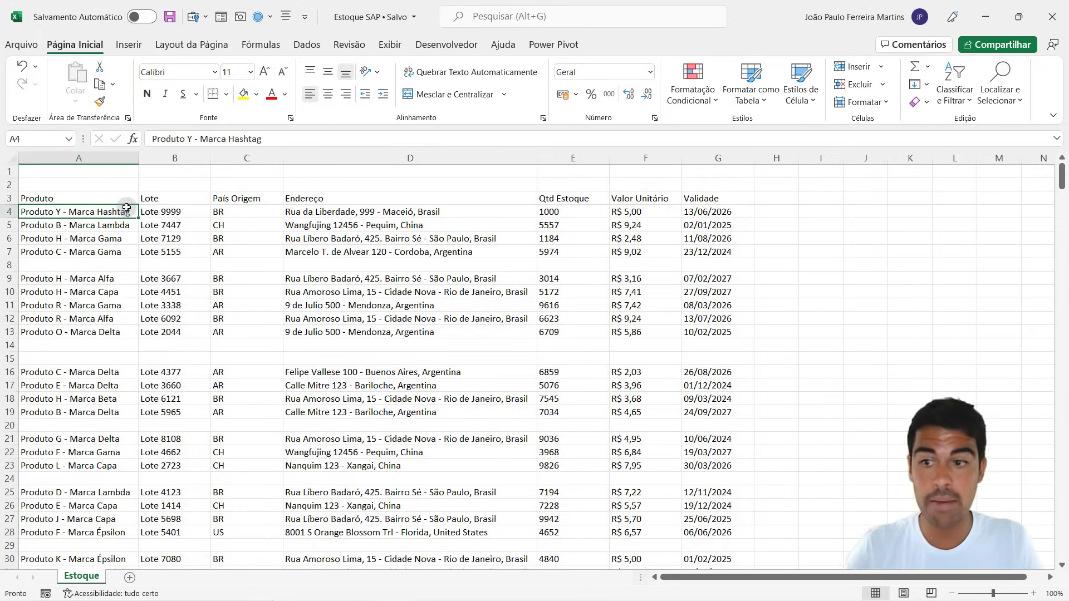
click(241, 212)
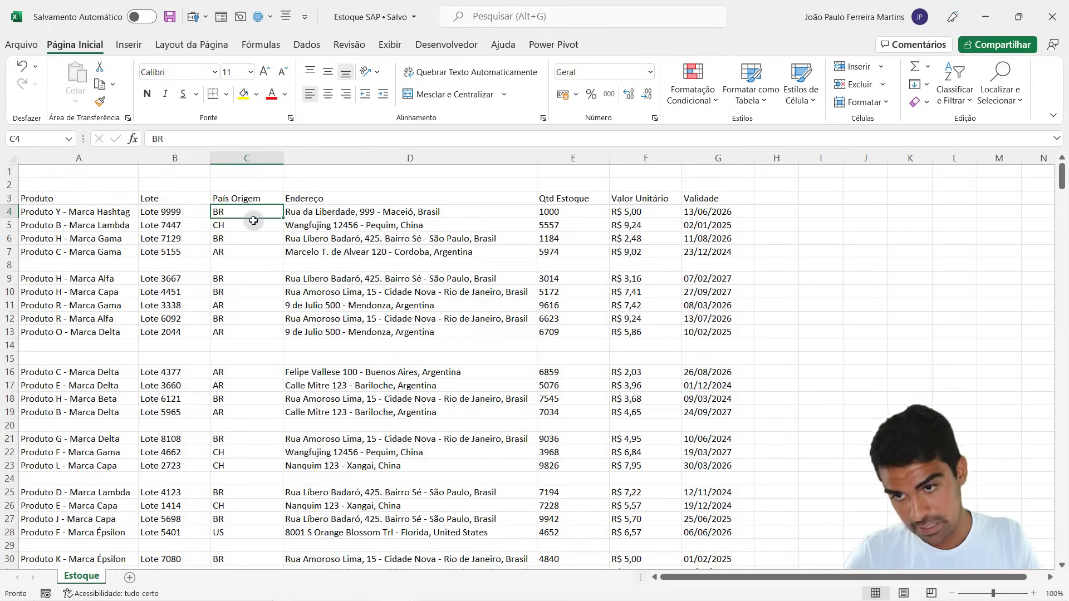
click(254, 228)
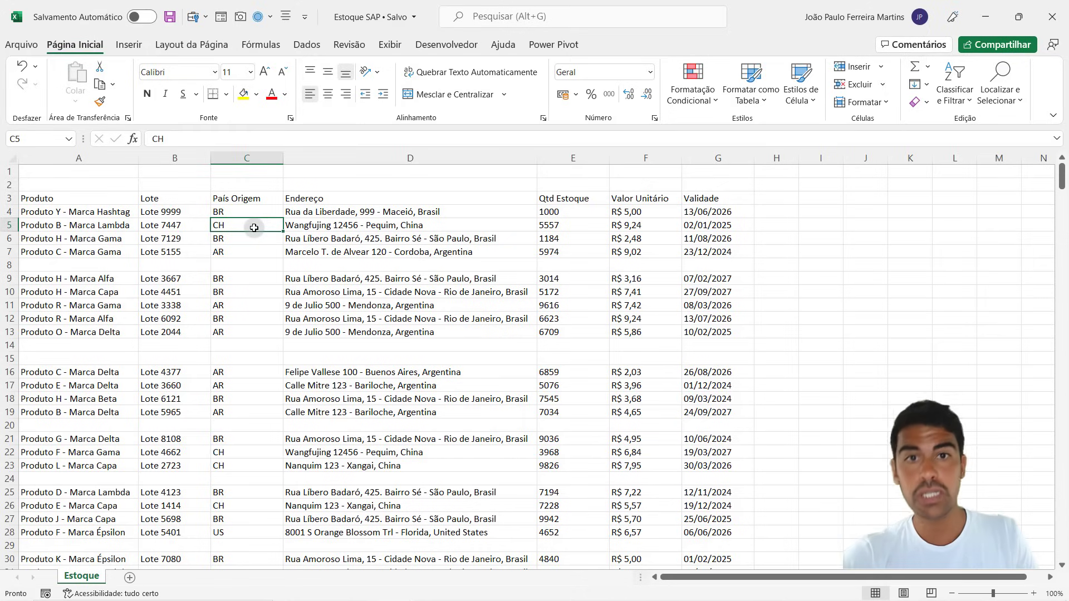
click(240, 252)
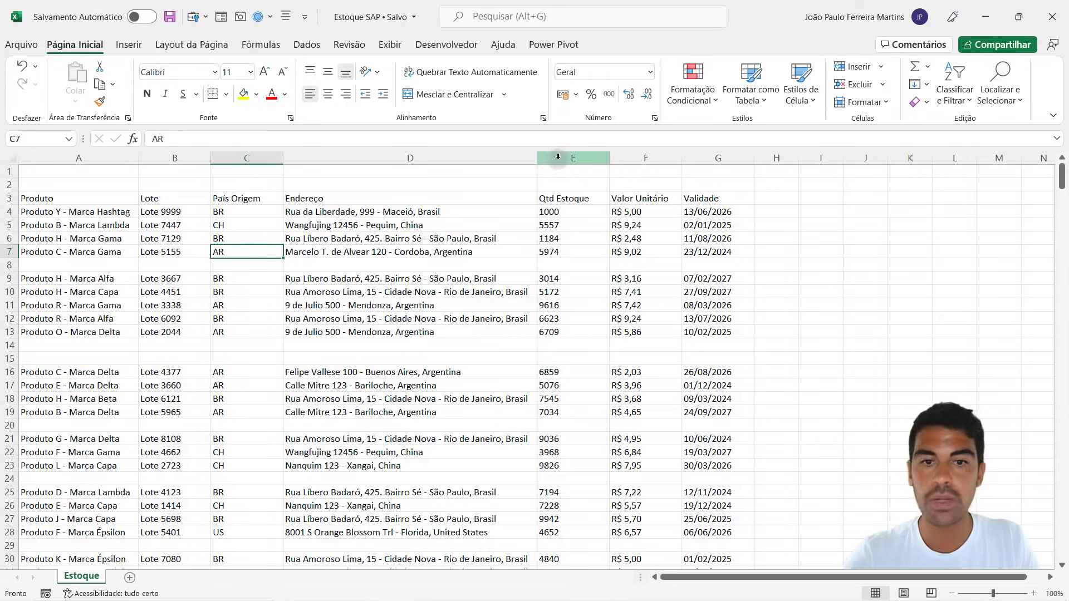
click(443, 213)
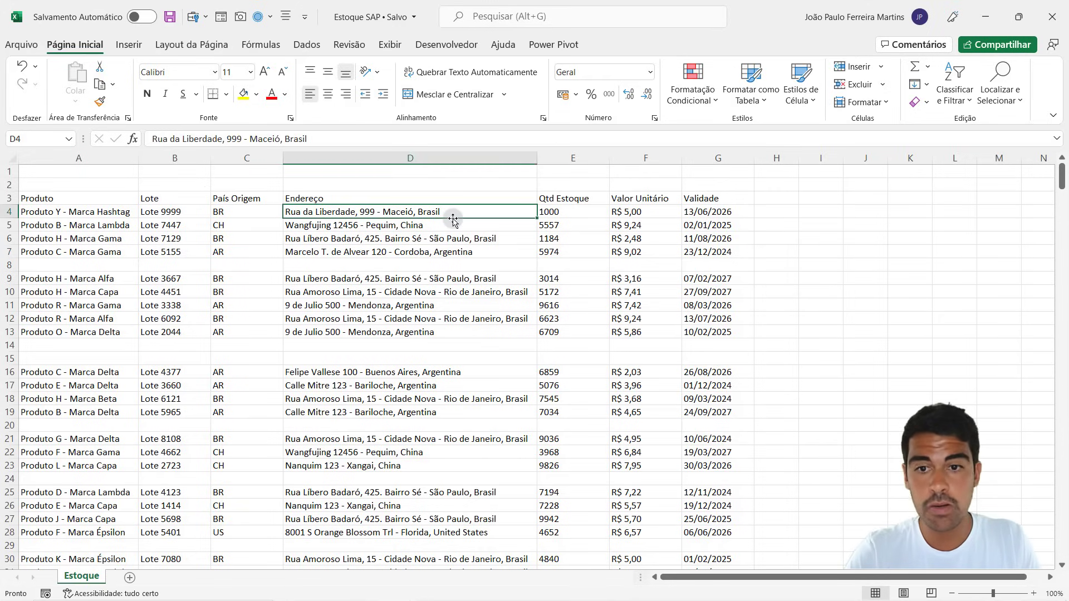
mouse_move(453, 219)
mouse_down()
mouse_move(237, 216)
mouse_move(404, 211)
mouse_up()
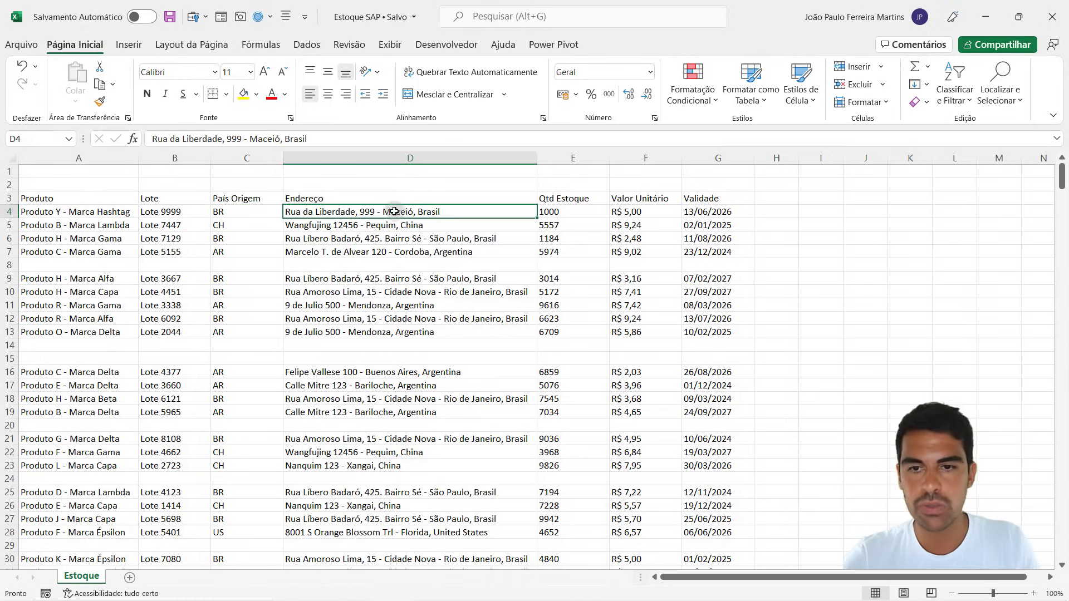
click(238, 239)
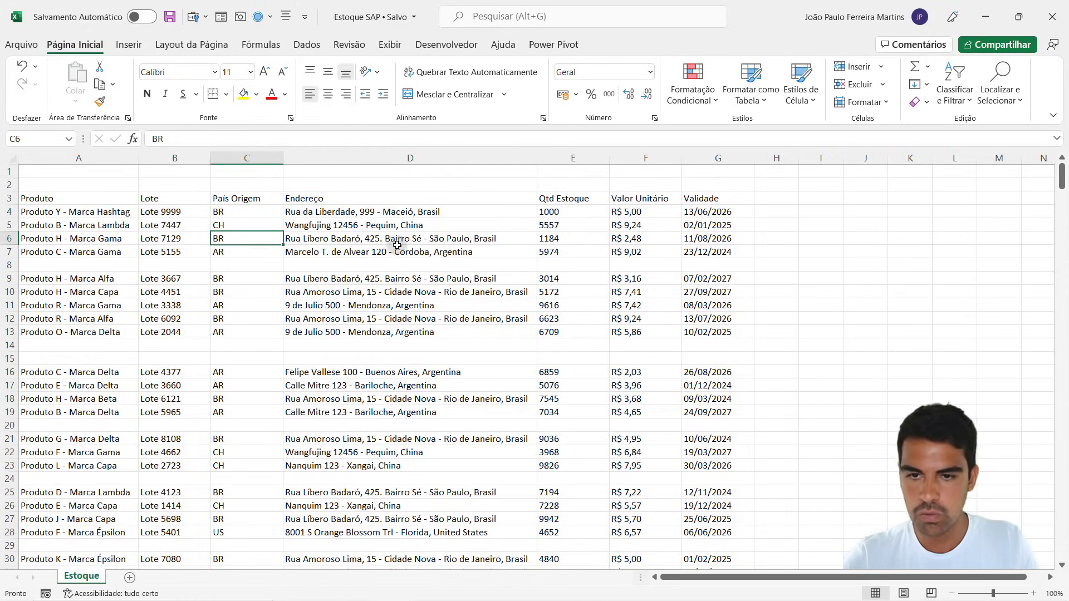
click(245, 320)
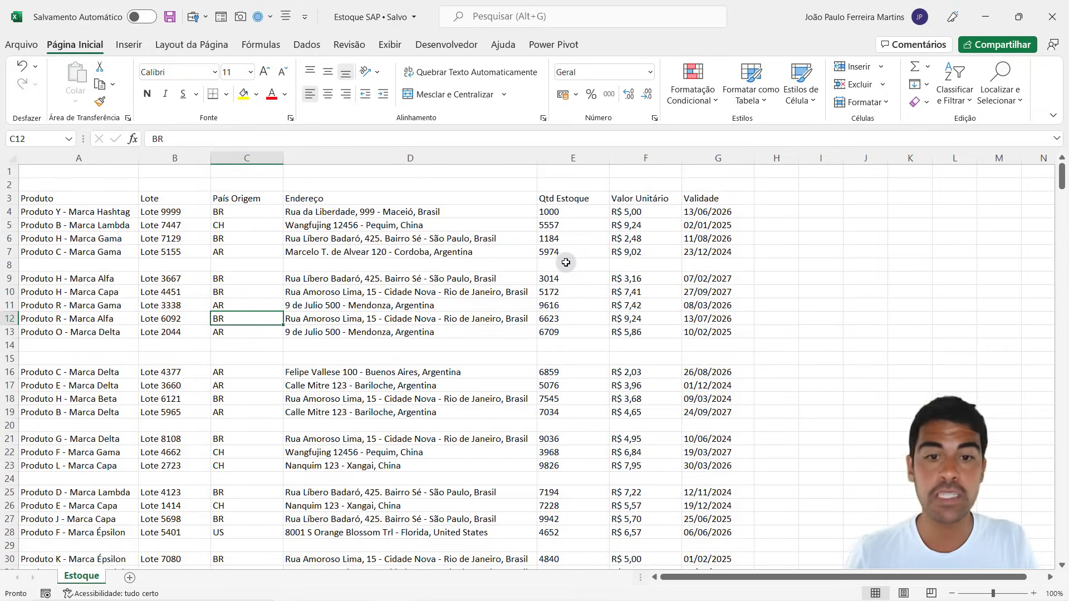
Review the Qtd Estoque, Valor Unitário and Validade values, e.g. 1000 in E4 and 9,24 in F5
click(562, 198)
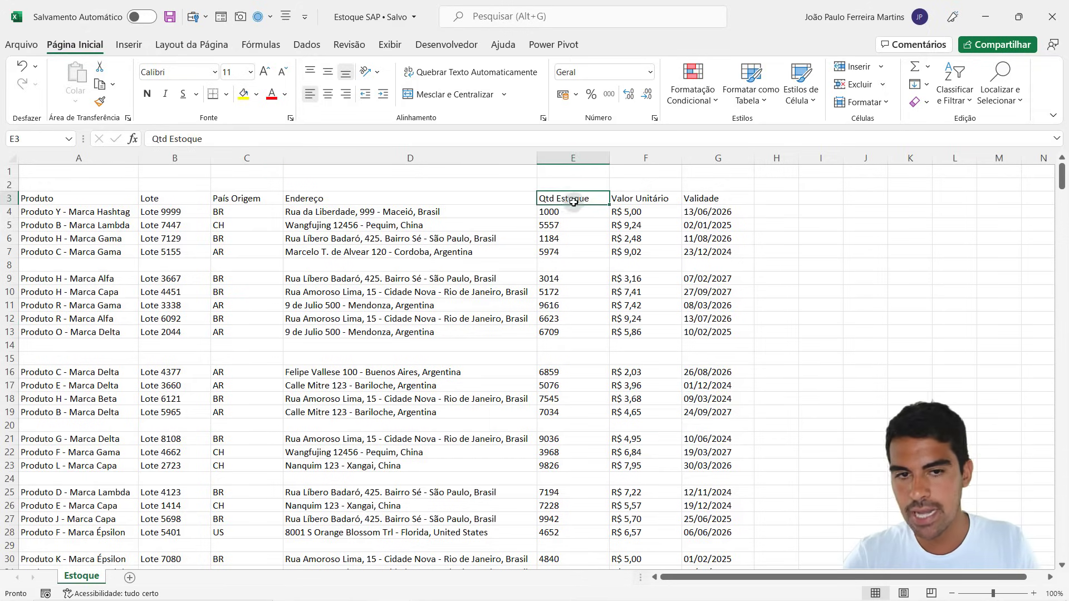
click(653, 200)
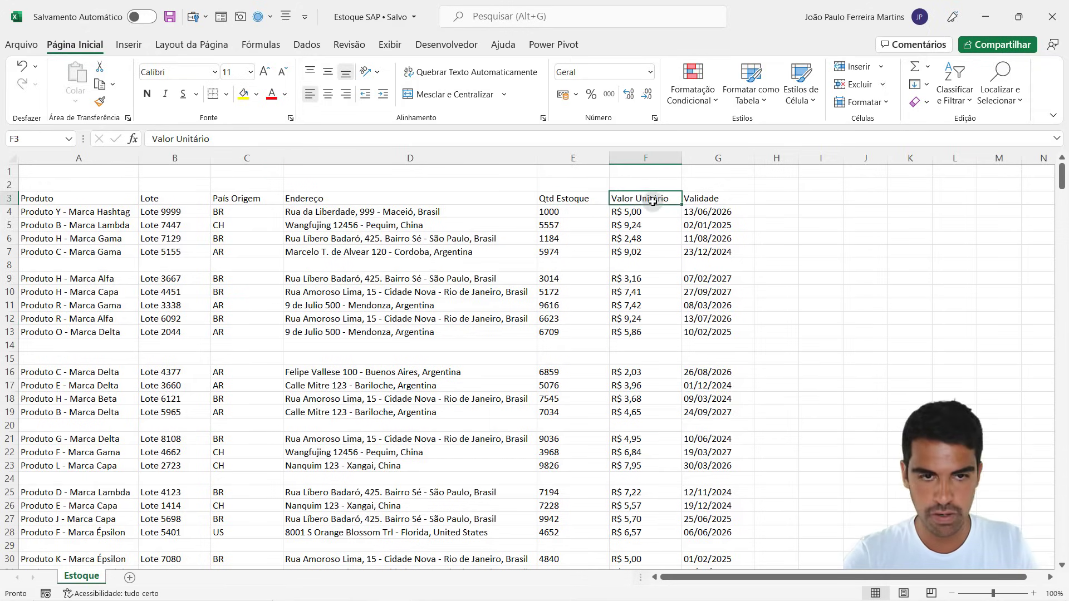
click(99, 215)
click(595, 212)
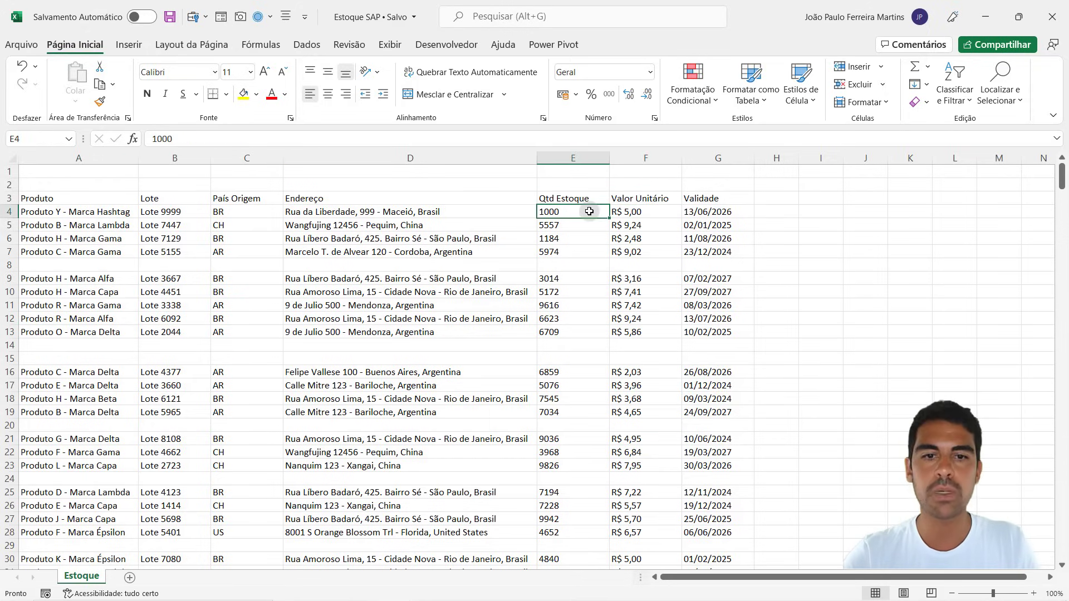
click(637, 212)
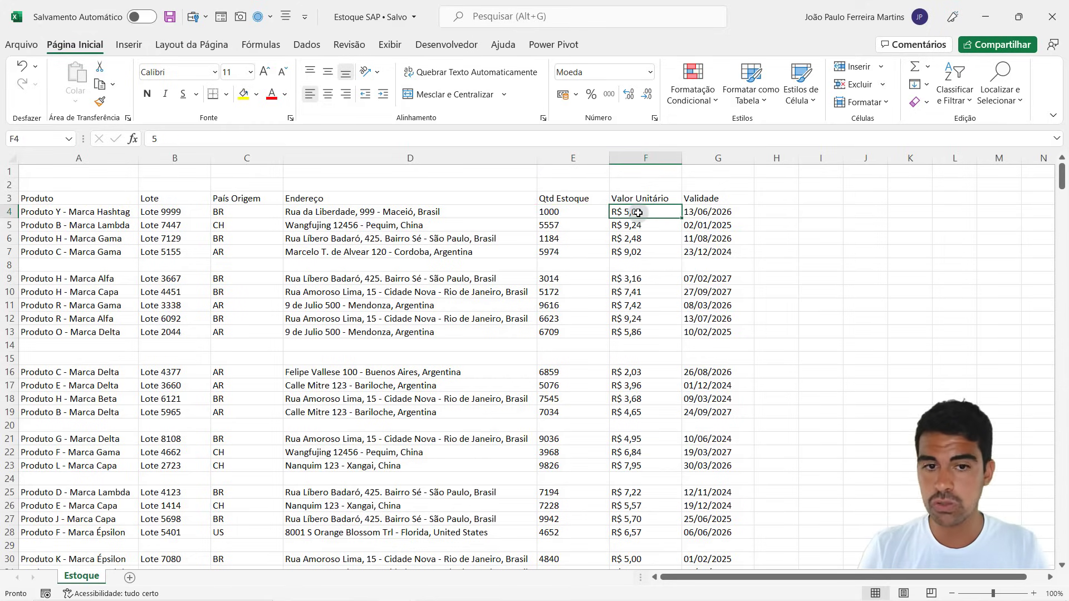
click(595, 212)
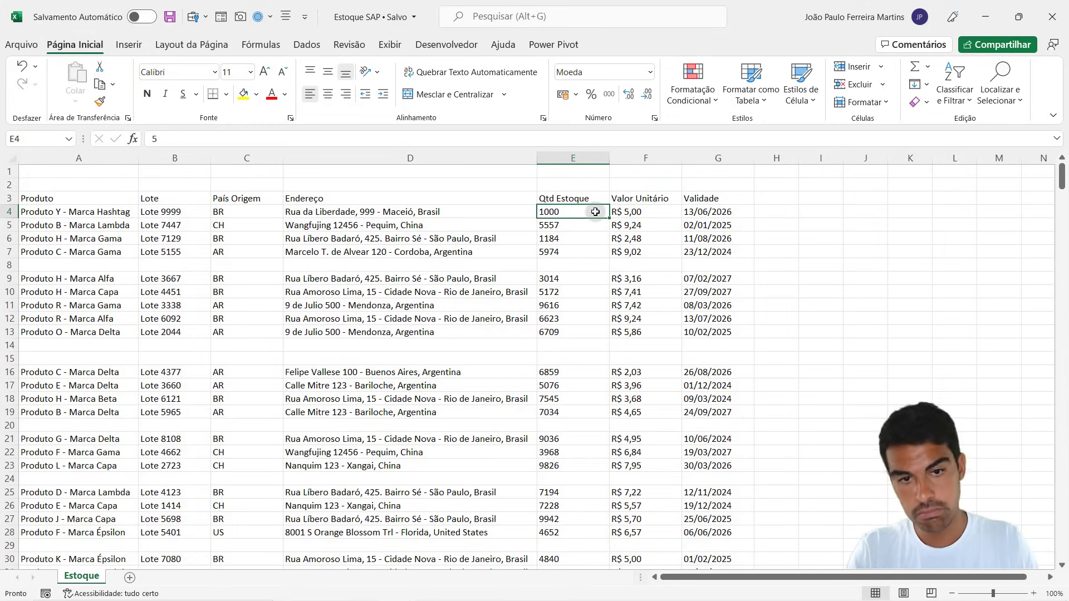
click(639, 212)
click(718, 158)
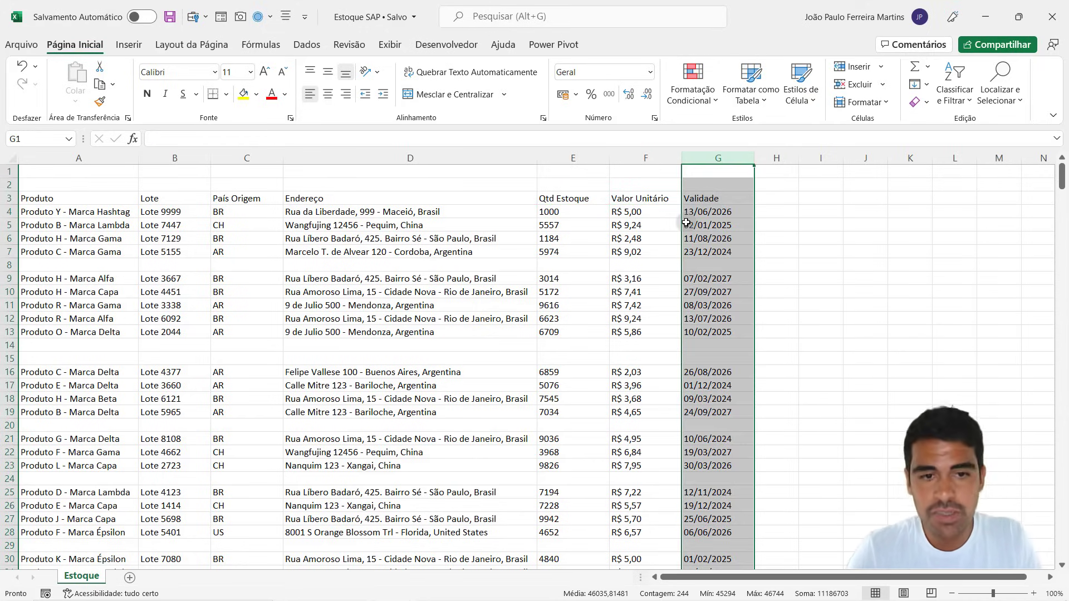
click(705, 225)
click(646, 225)
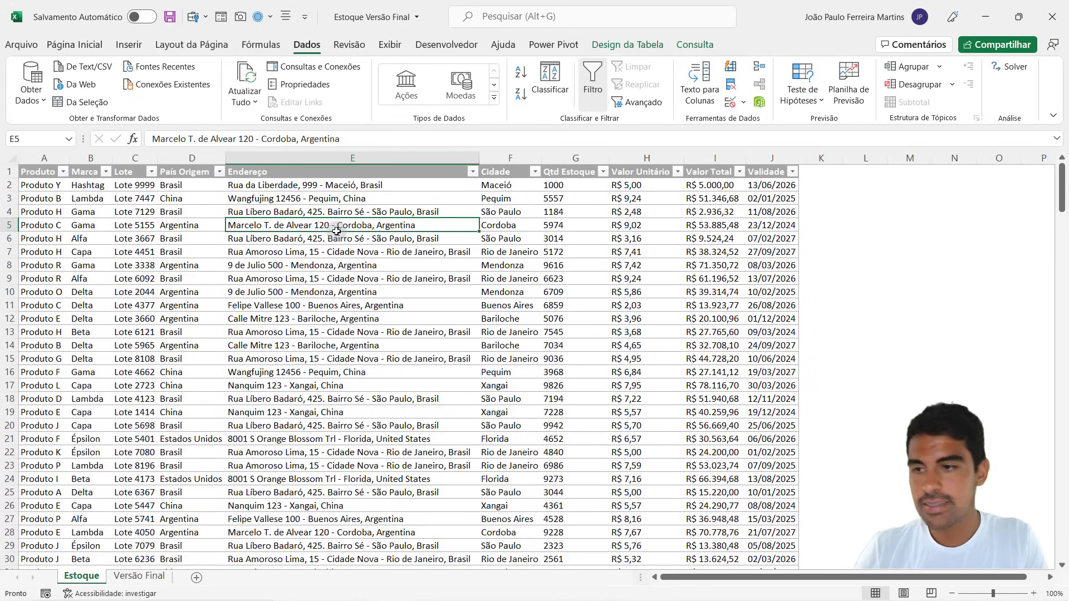
Compare the final table's Produto, Marca, País Origem, Cidade and Valor Total columns
click(50, 165)
click(91, 165)
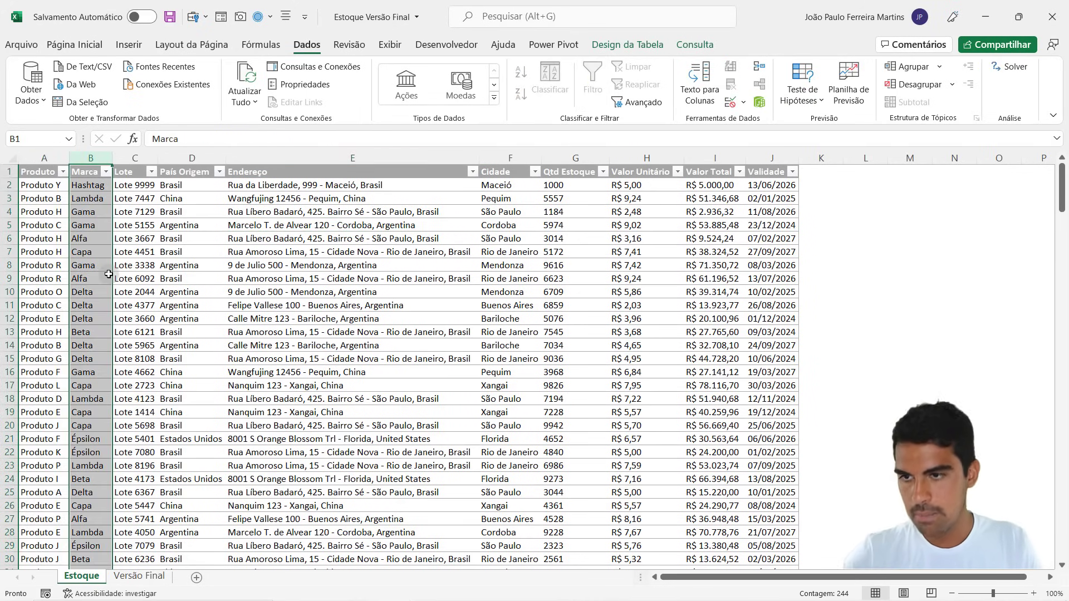
drag(181, 199, 189, 457)
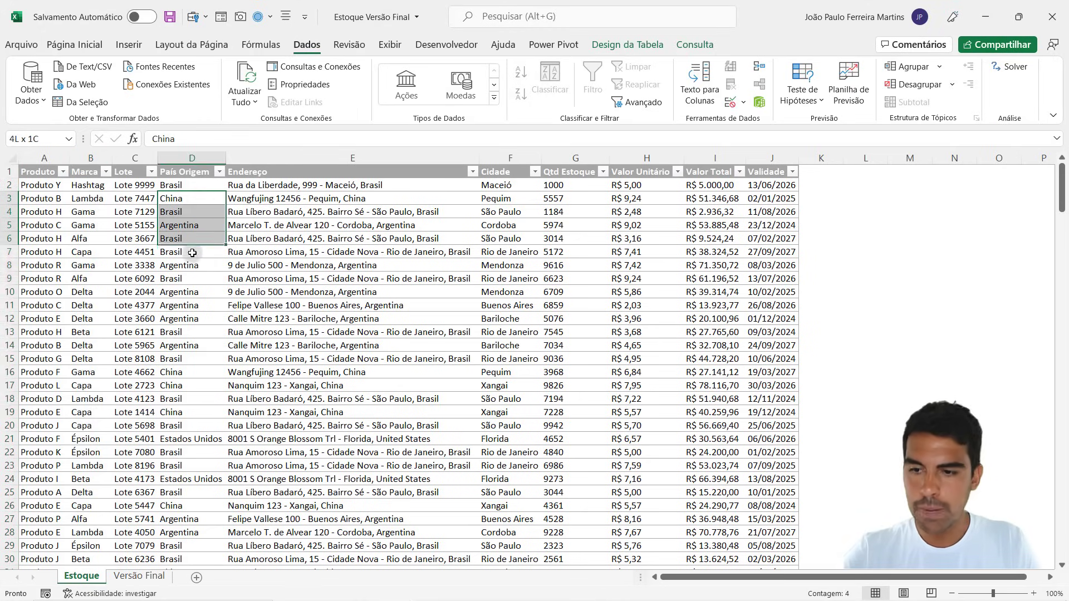
click(192, 358)
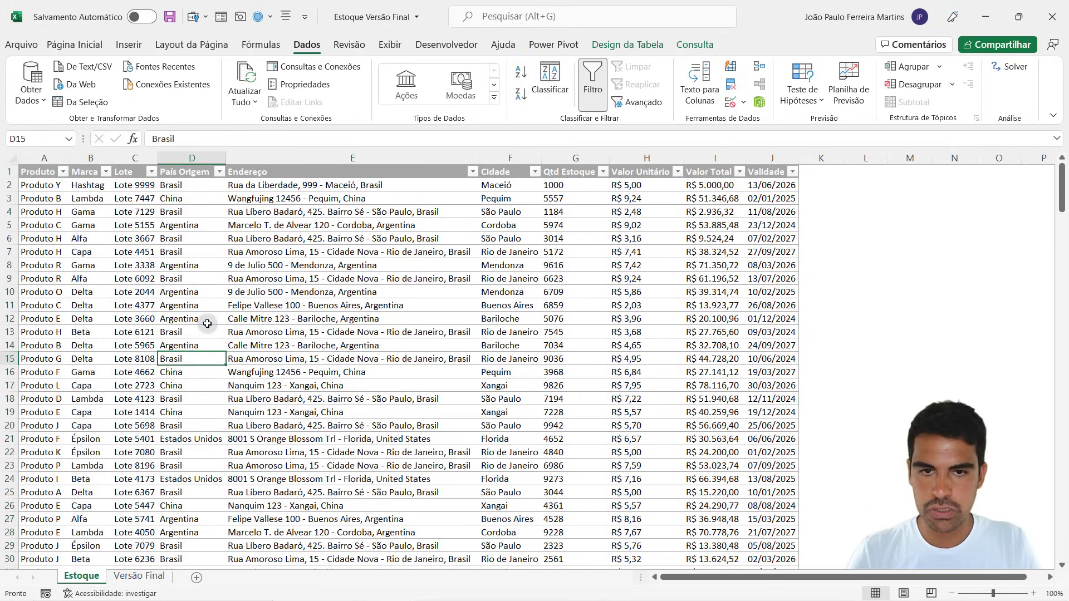
click(502, 171)
click(508, 159)
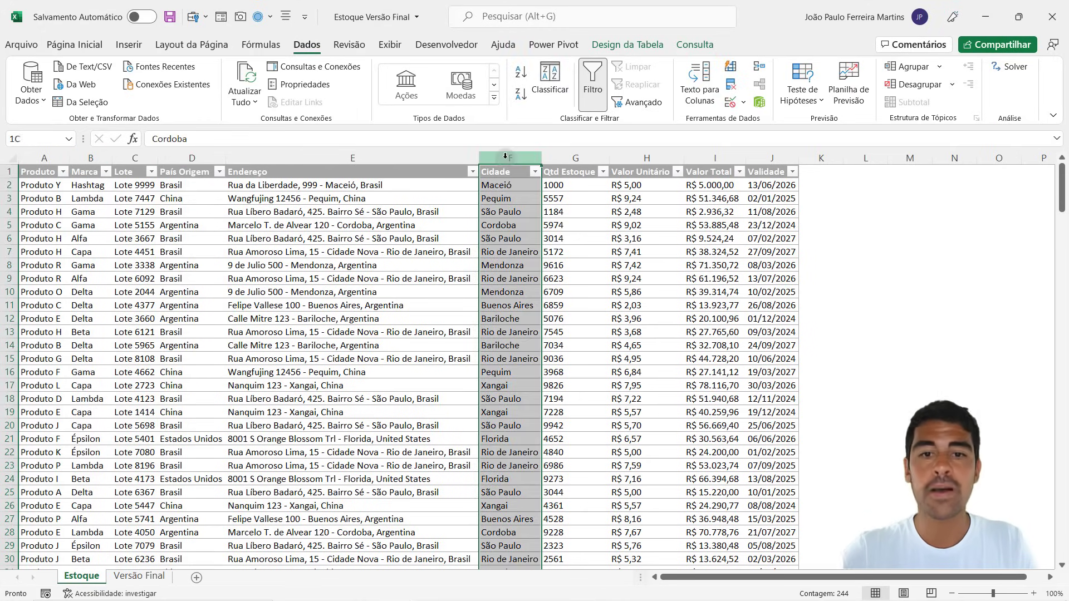
click(508, 248)
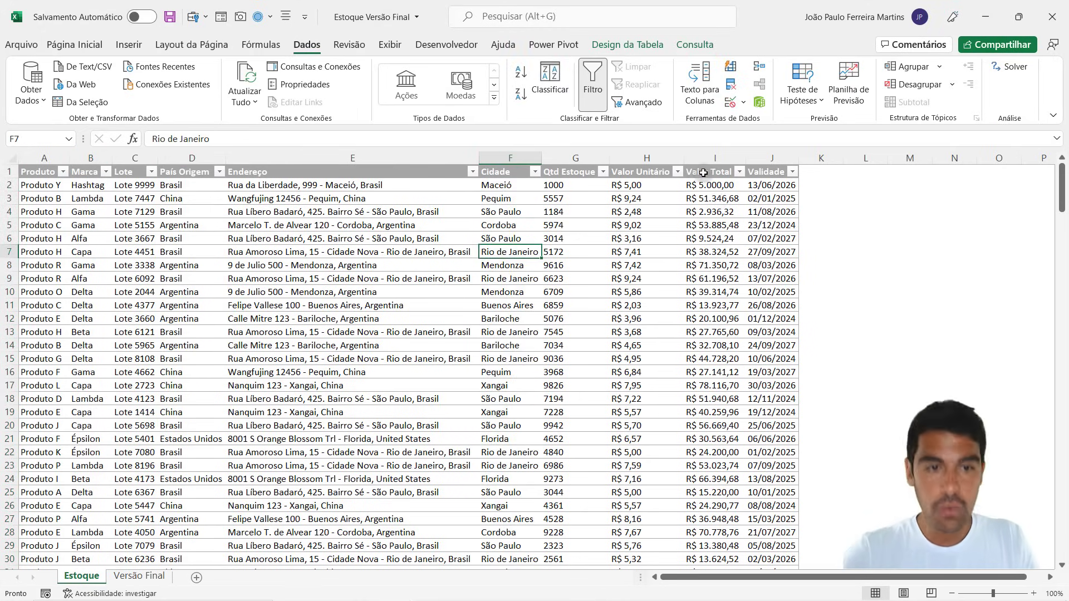
click(705, 153)
click(710, 279)
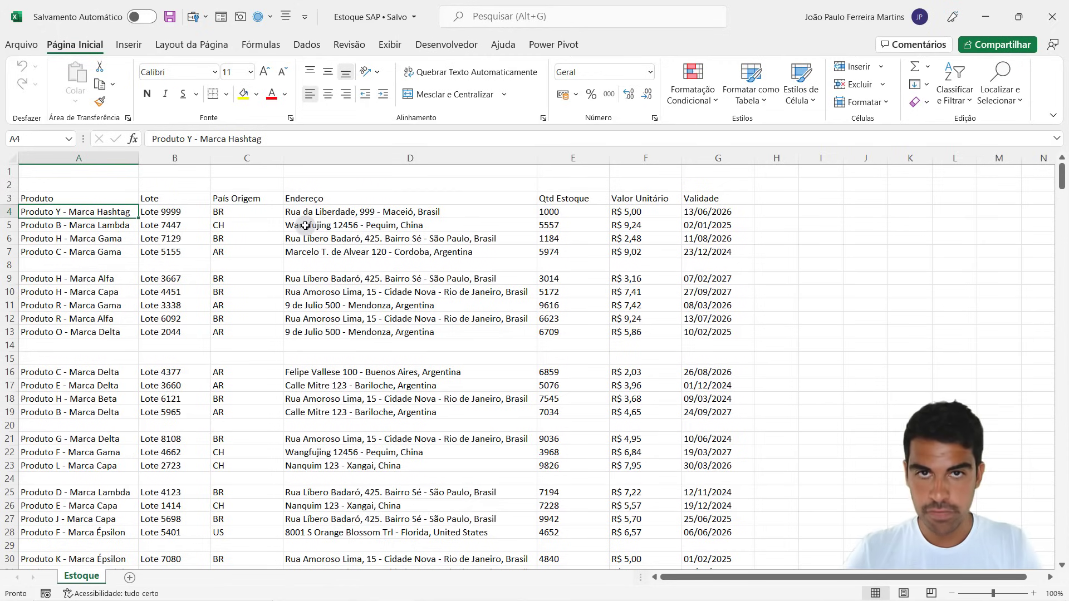
Fill the first product row A4:G4 with yellow
drag(83, 213, 688, 211)
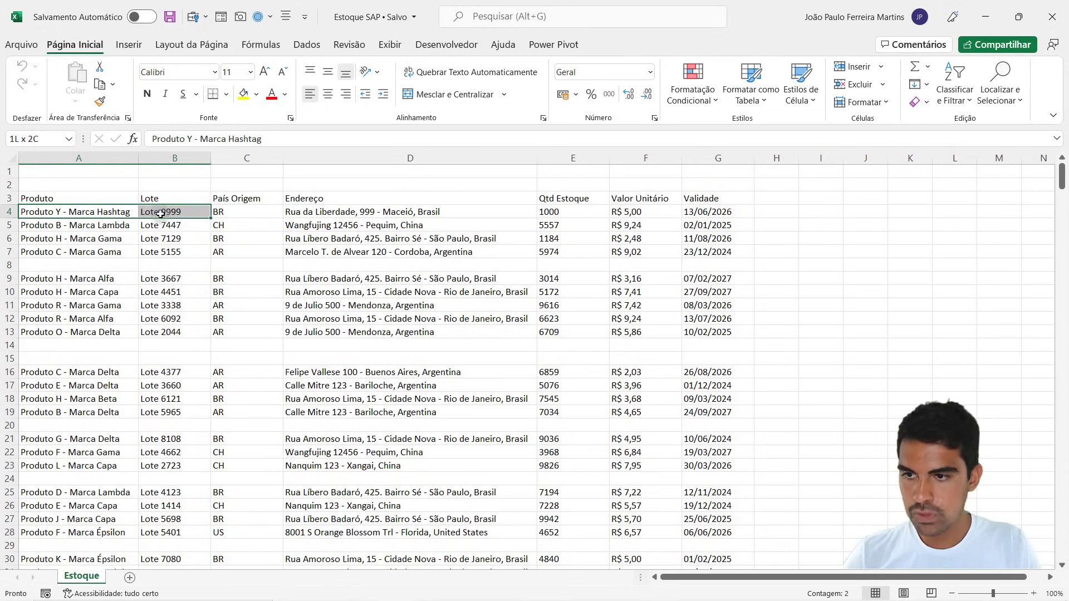
click(243, 94)
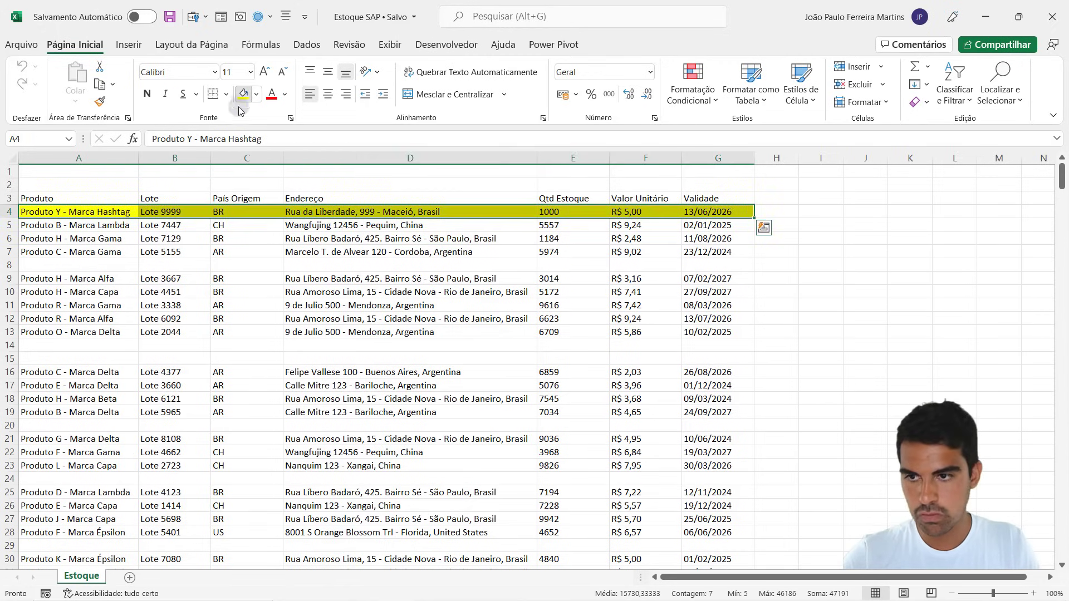
click(76, 213)
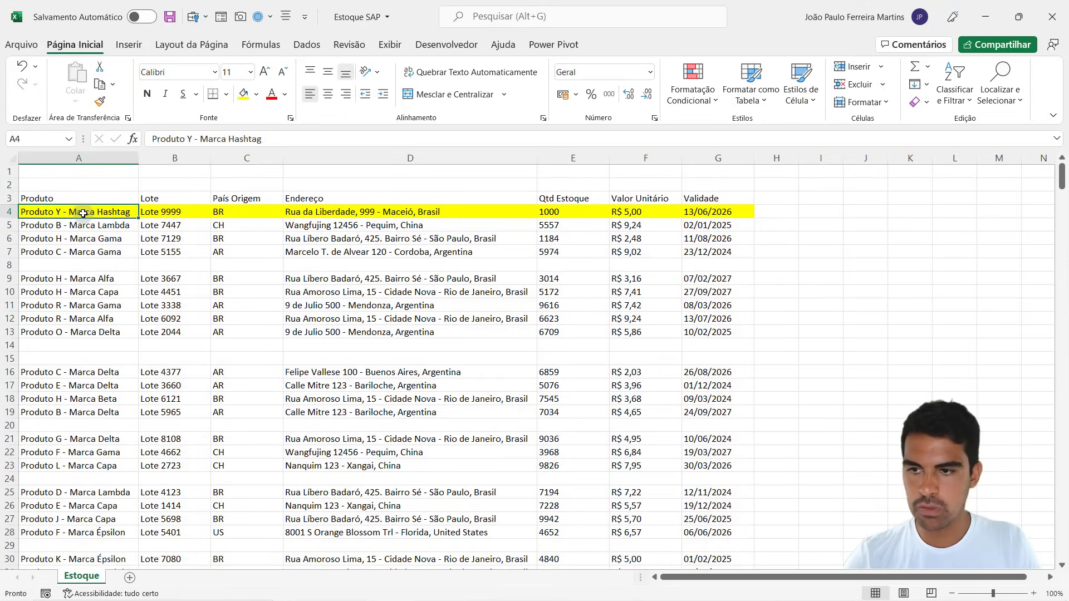
Change A4's product entry to 'Produto K - Marca Arroba'
key(F2)
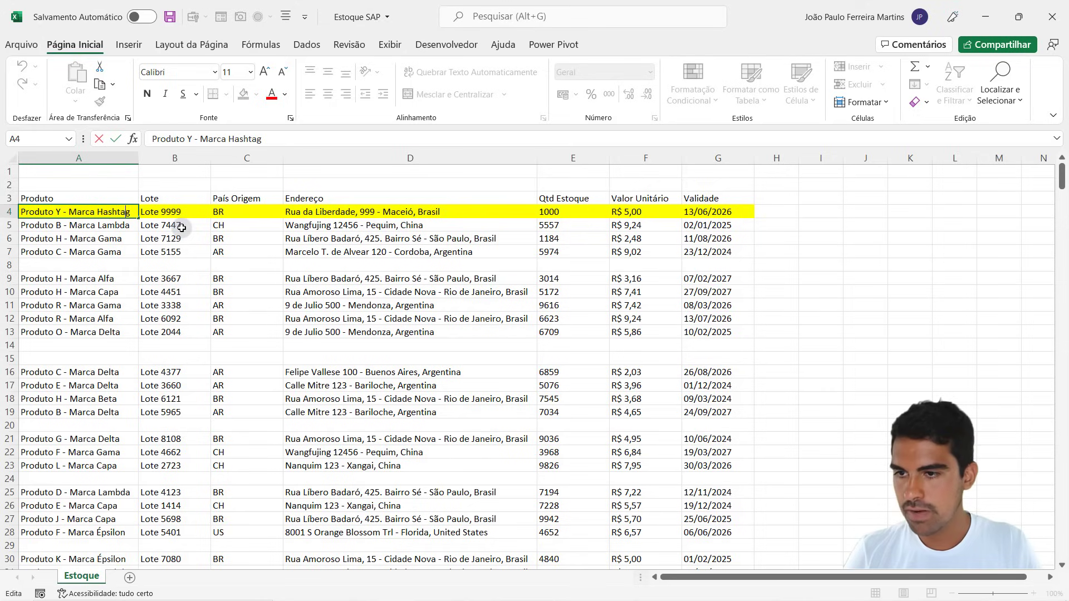
key(BackSpace)
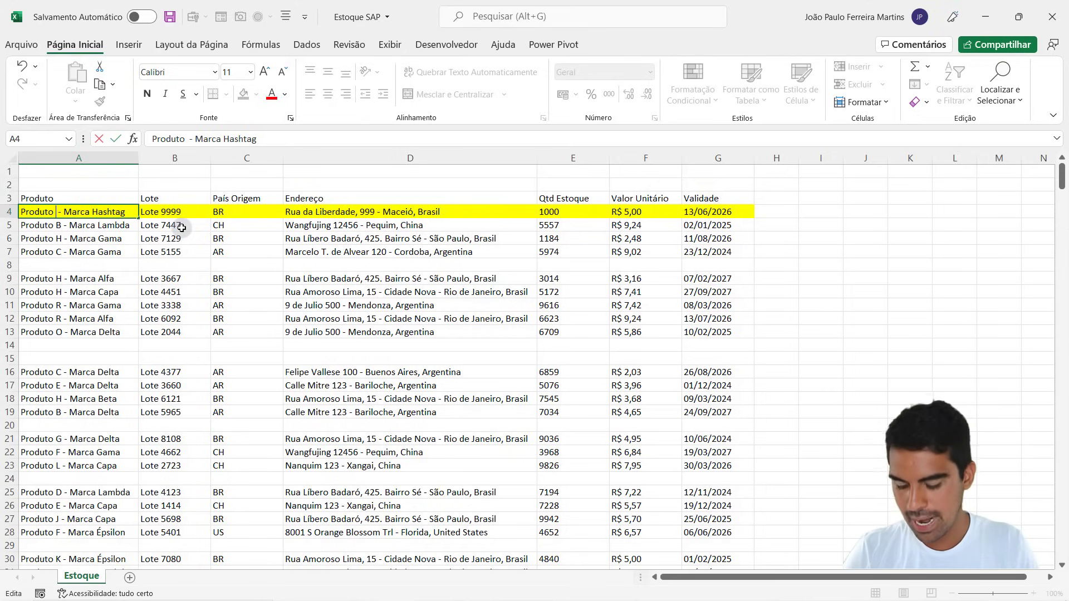
text(k)
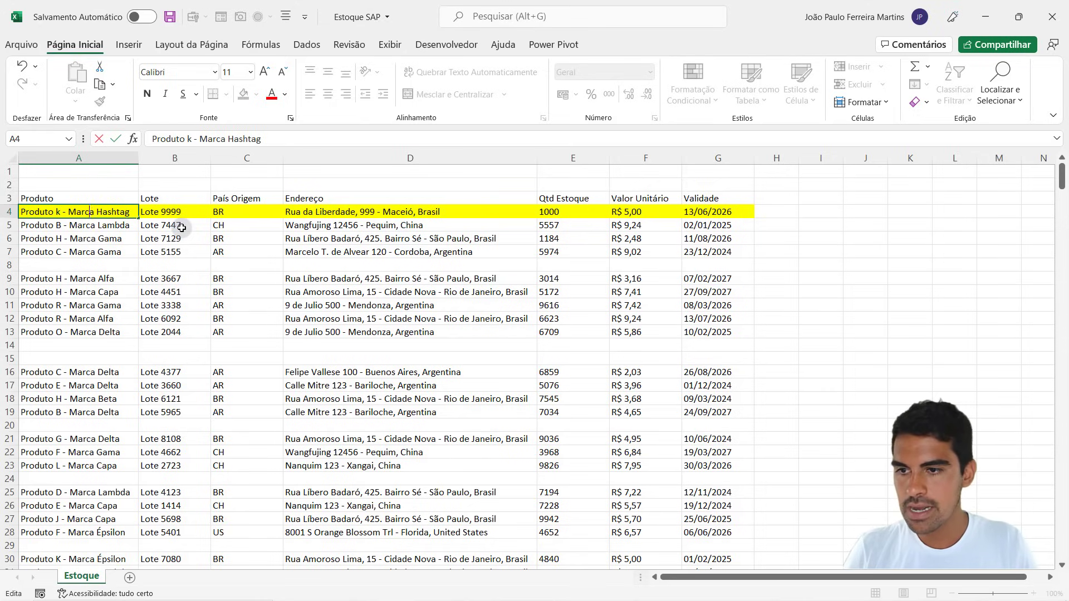
key(ctrl+shift+Left)
text(Arrob)
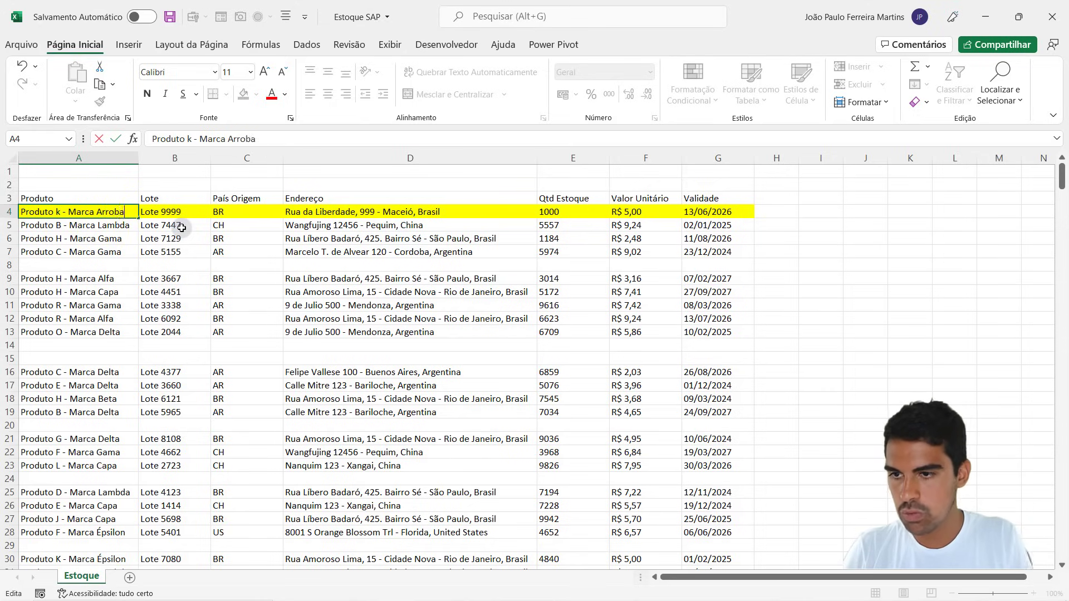
key(Left)
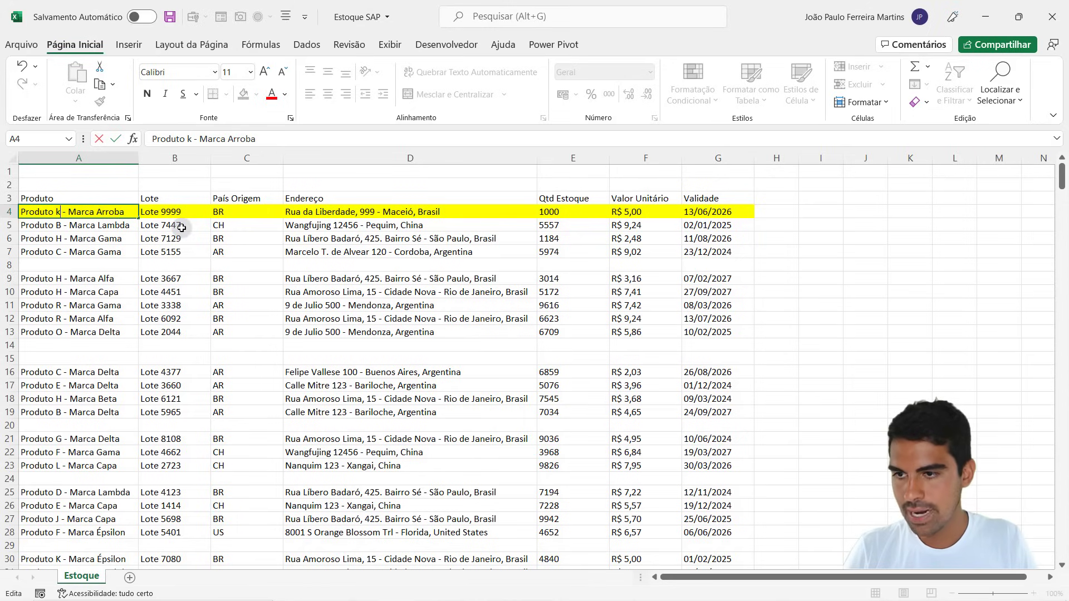
key(BackSpace)
text(K)
key(Return)
Set B4 to Lote 5555 and D4 to the Rua do Microfone address in Aracaju
key(Up)
key(Right)
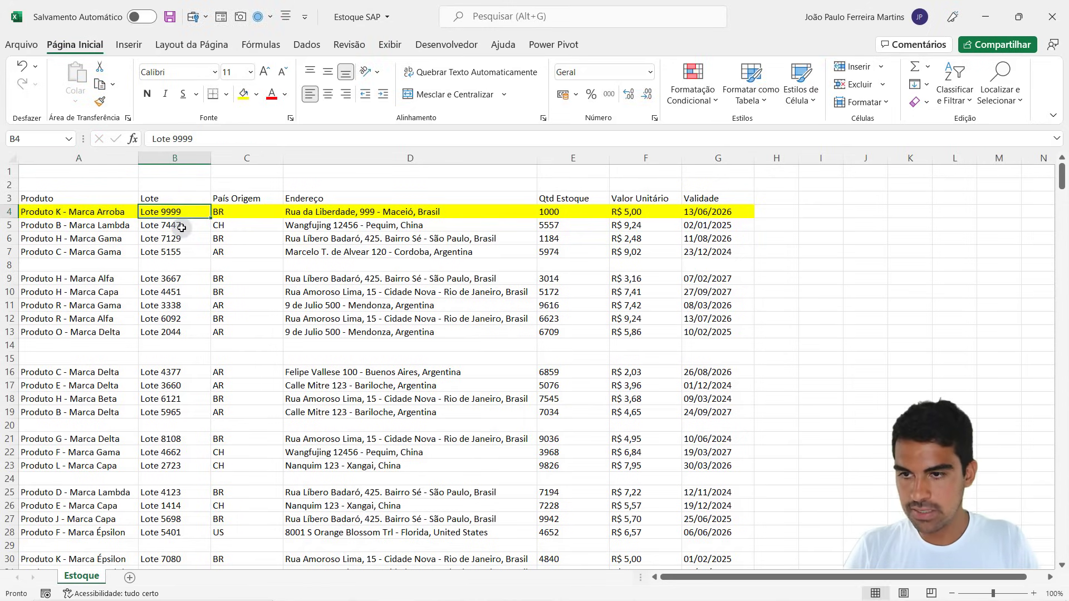
key(F2)
text(5555)
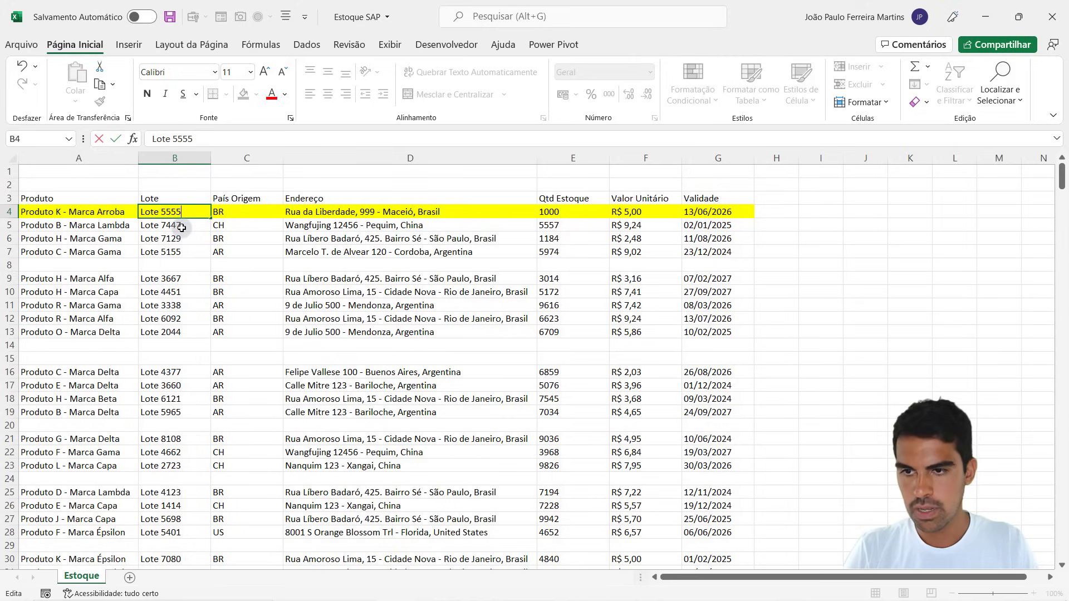
key(Return)
key(Up)
key(Right)
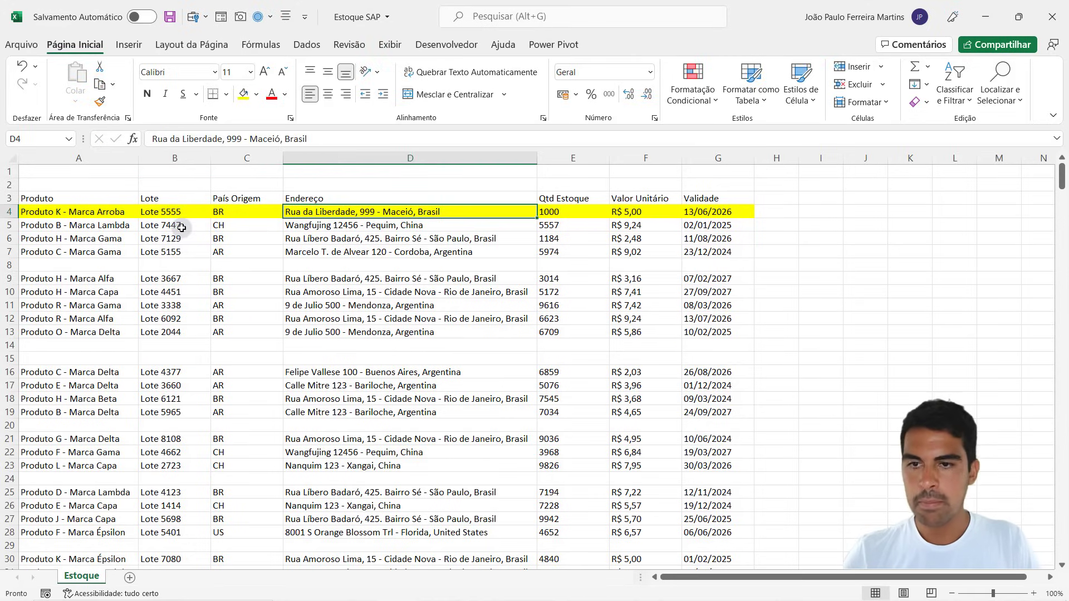
key(BackSpace)
text(rUA)
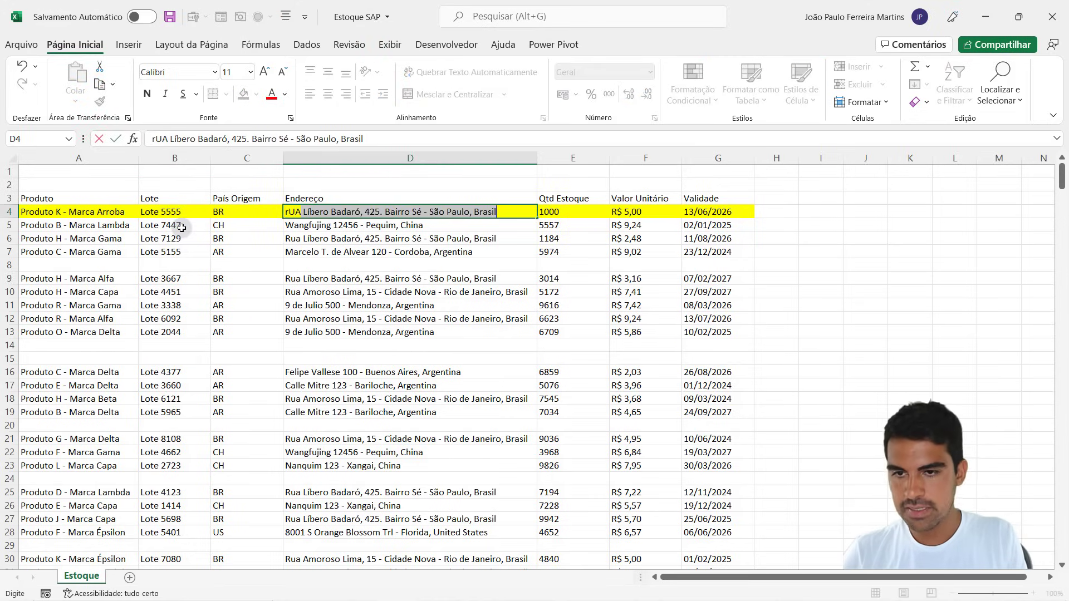
text(URua)
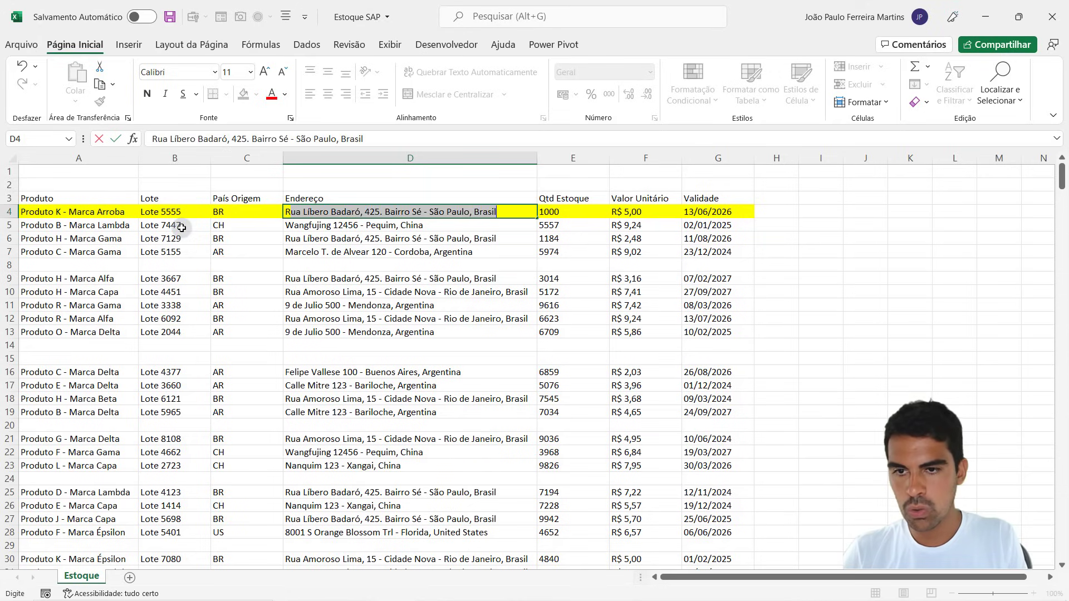
text( do Micr)
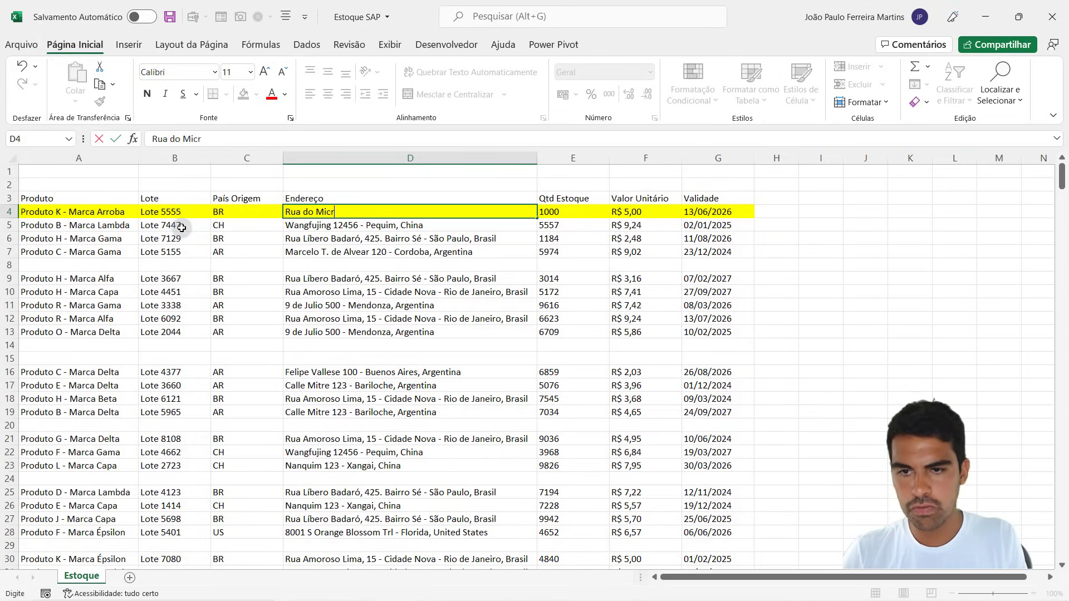
text(ofone, 56 - Aracaju, Brasil)
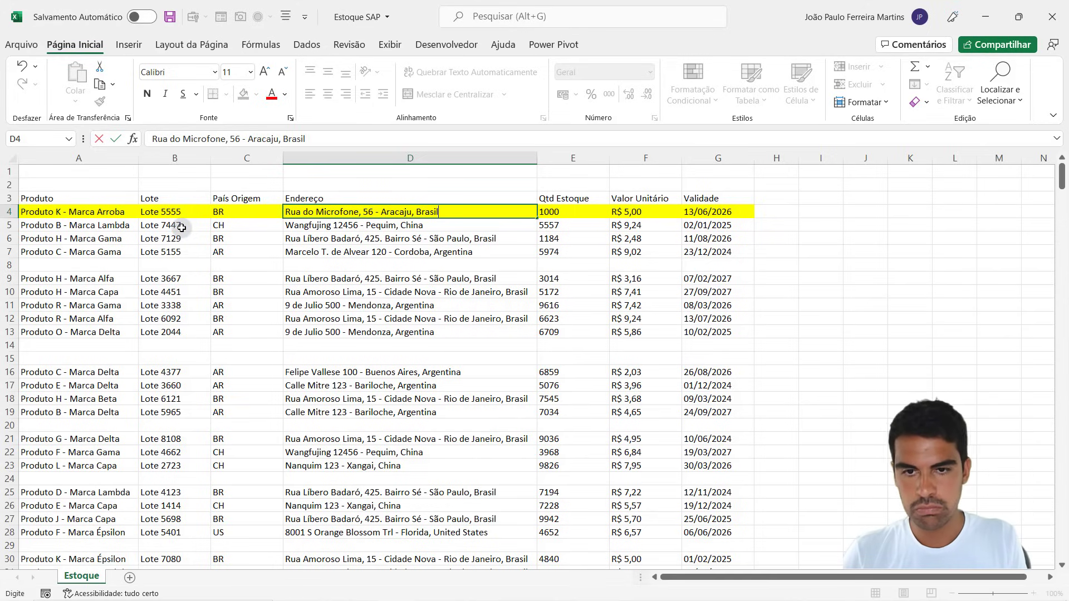
key(Return)
Set the stock quantity in E4 to 3000 and the unit price in F4 to 3
key(Up)
key(Right)
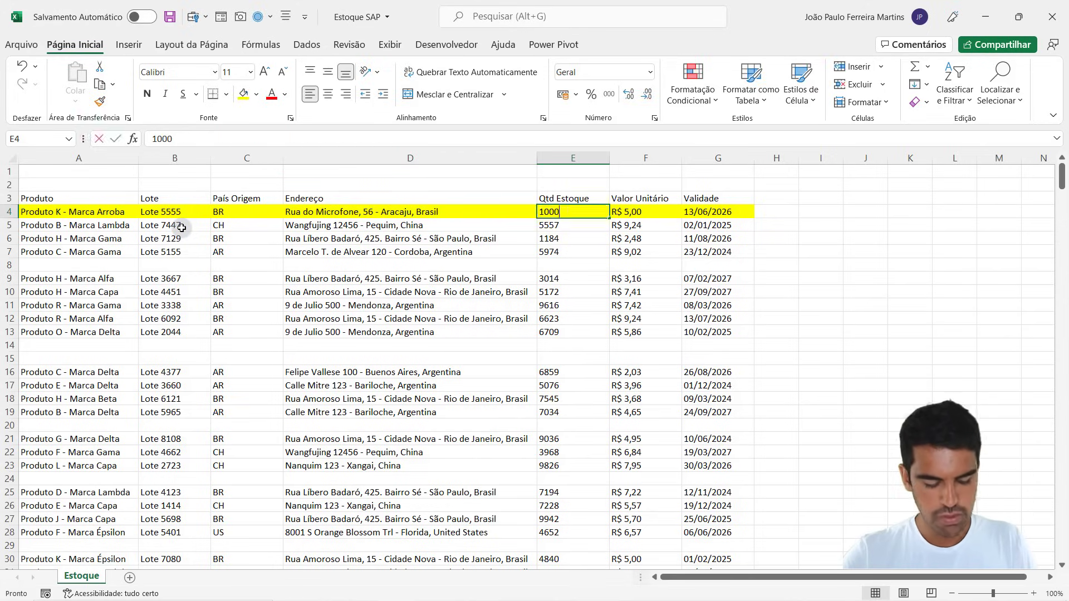
text(300)
key(Tab)
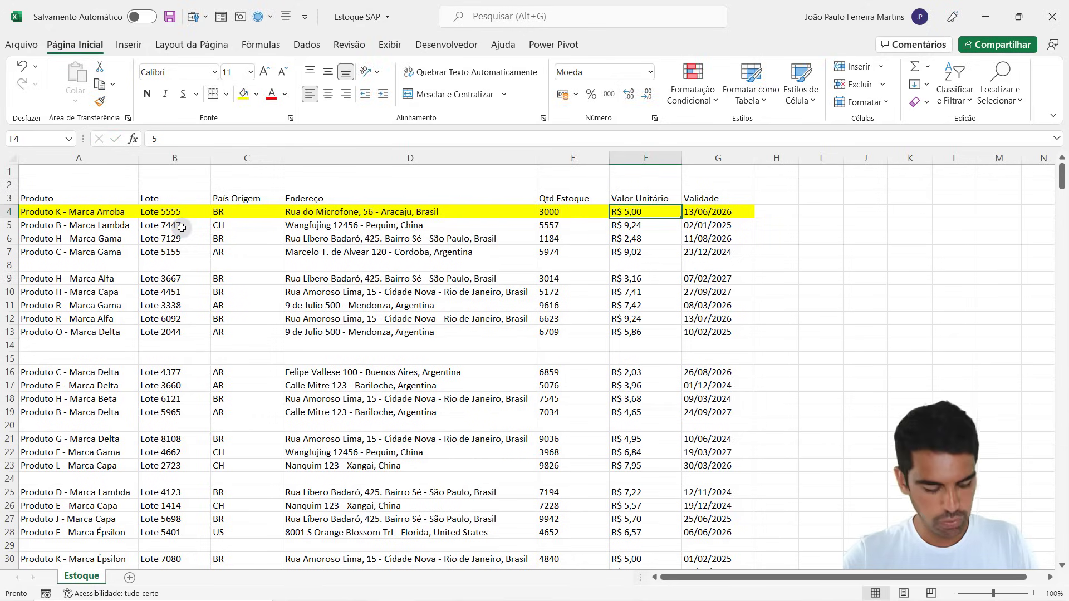
key(BackSpace)
text(3)
key(Return)
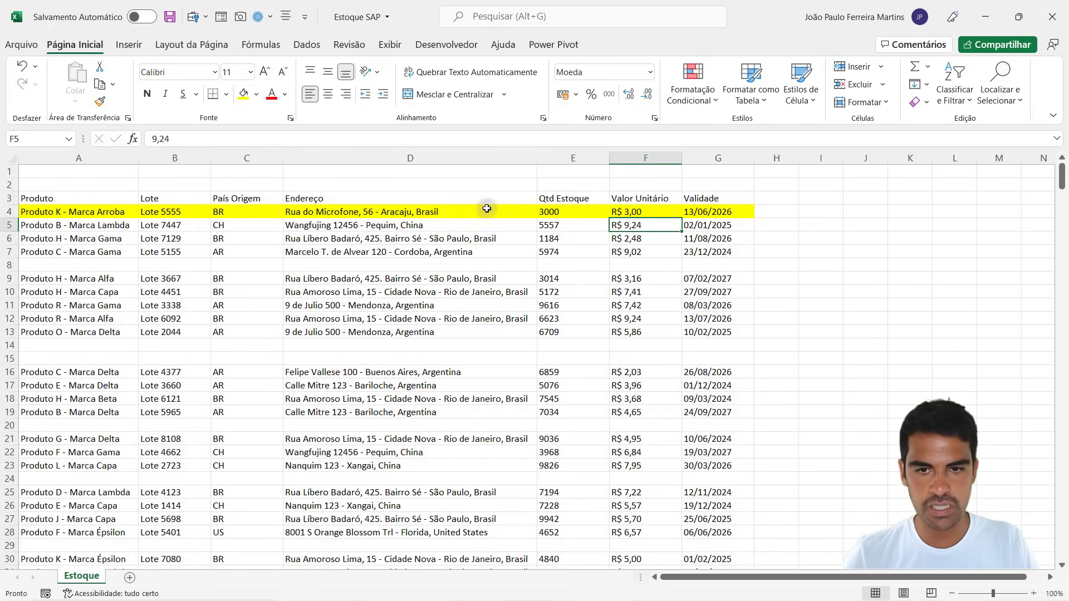
Scroll down to the empty row 281 and select it across the table columns
click(691, 211)
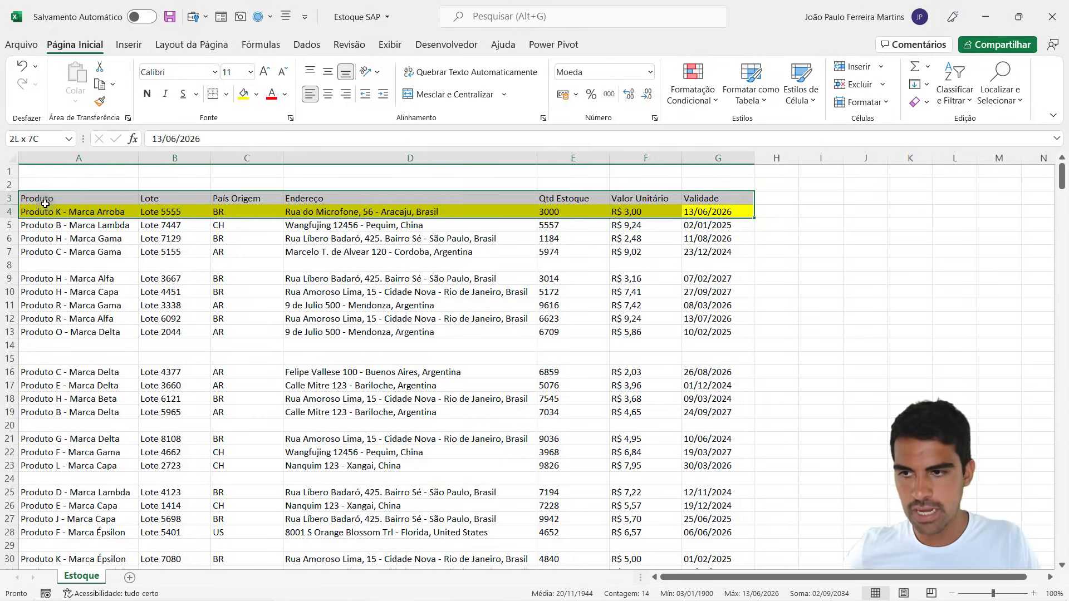
click(622, 239)
scroll(446, 290, down, 8)
scroll(446, 317, down, 12)
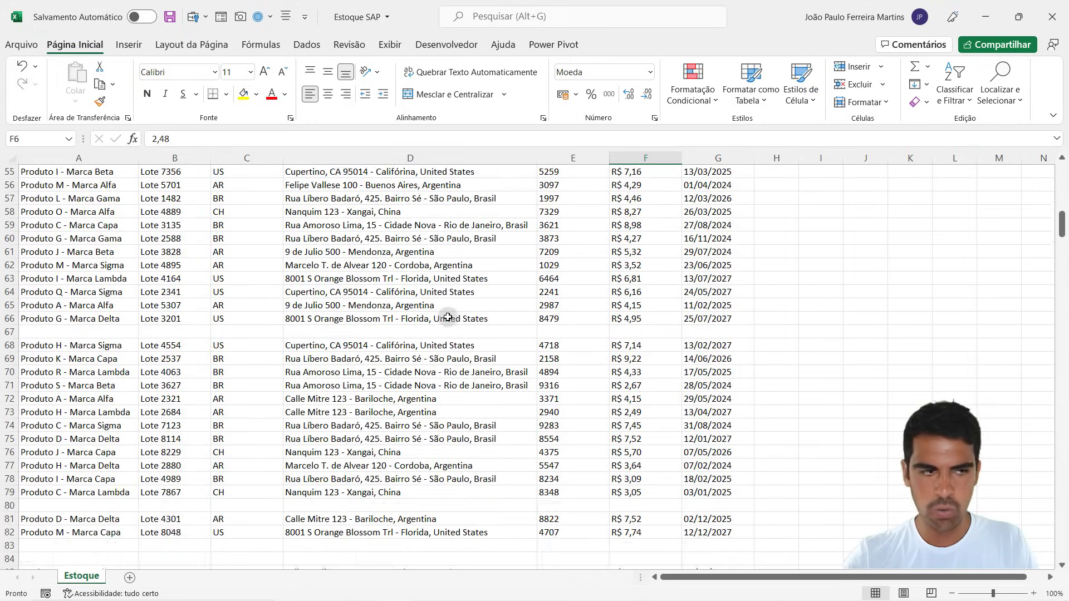
scroll(446, 317, down, 13)
scroll(455, 332, down, 15)
scroll(456, 332, down, 10)
scroll(463, 334, down, 10)
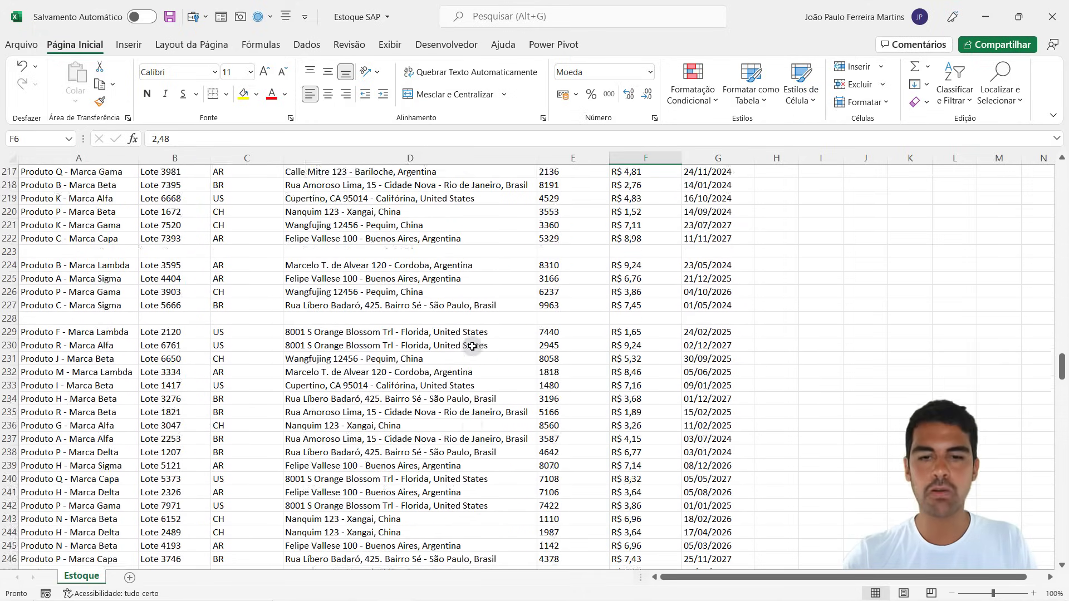
scroll(468, 339, down, 13)
scroll(472, 346, down, 14)
scroll(351, 353, up, 4)
scroll(223, 353, up, 2)
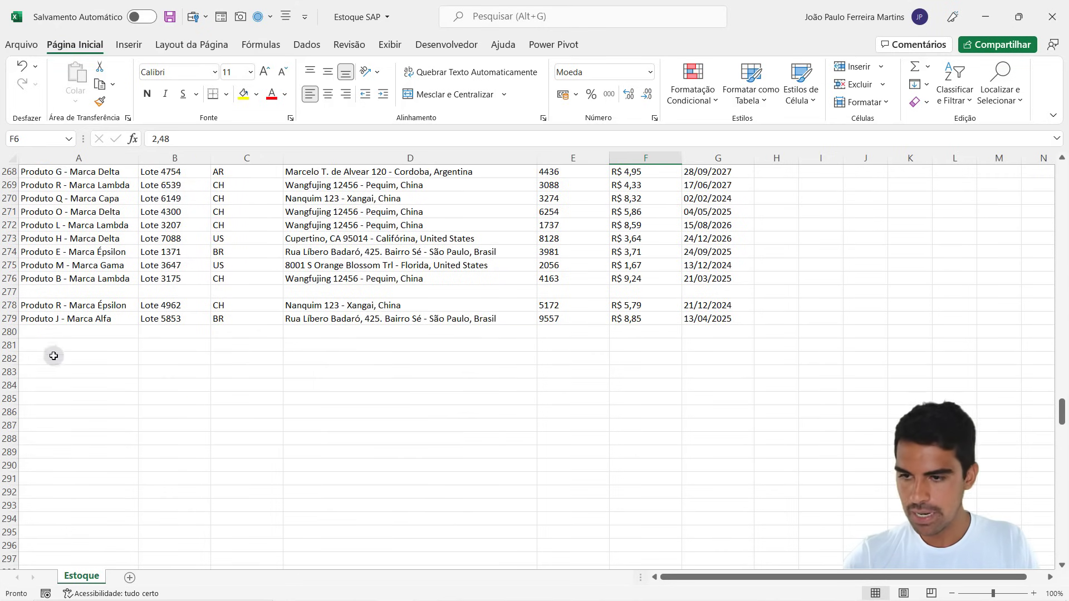
drag(49, 345, 723, 346)
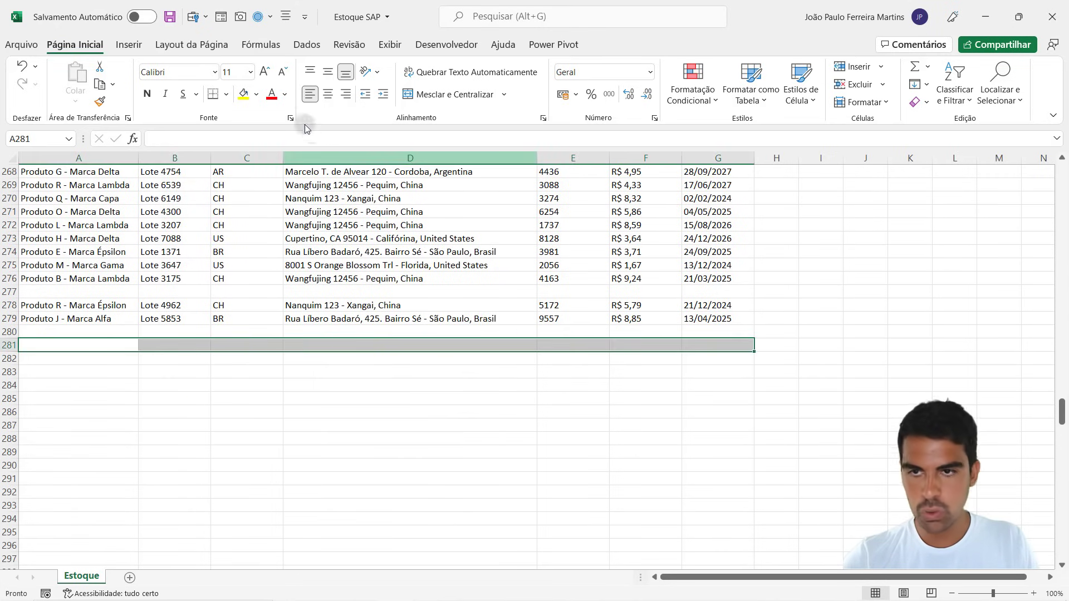
Fill row 281 yellow and enter 'Produto F - Marca Vírgula' with Lote 9999
click(243, 93)
click(111, 344)
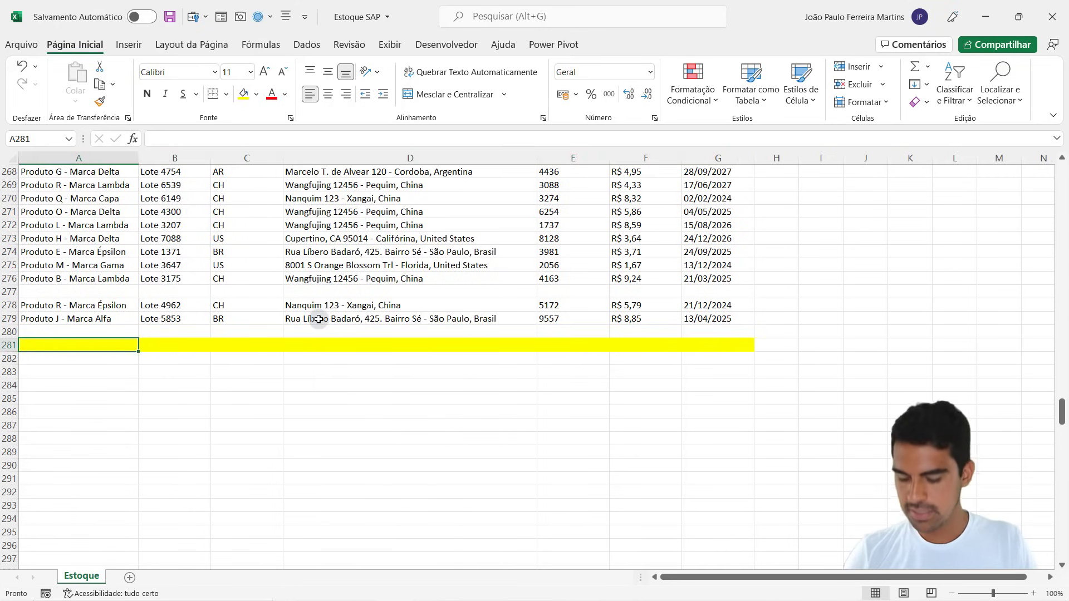
text(Produto F - Marca Vírgula)
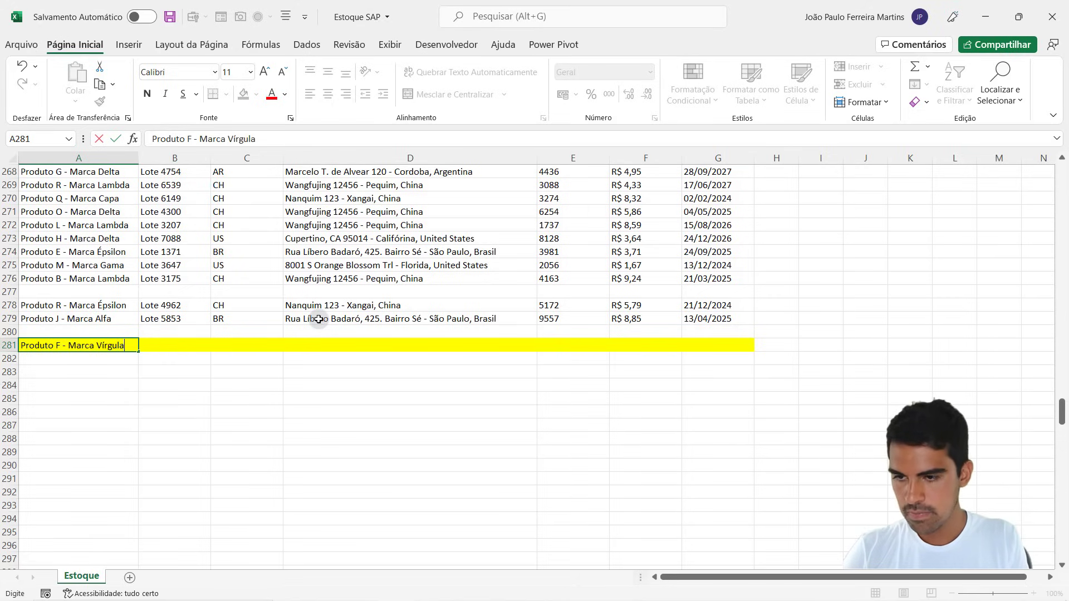
key(Return)
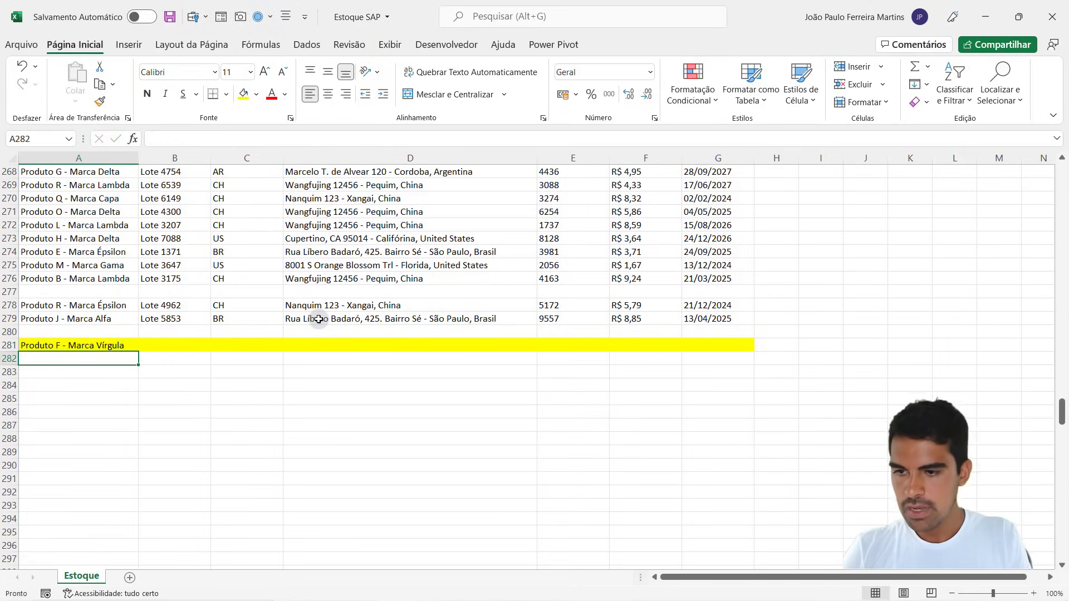
key(Up)
key(Right)
text(Lote )
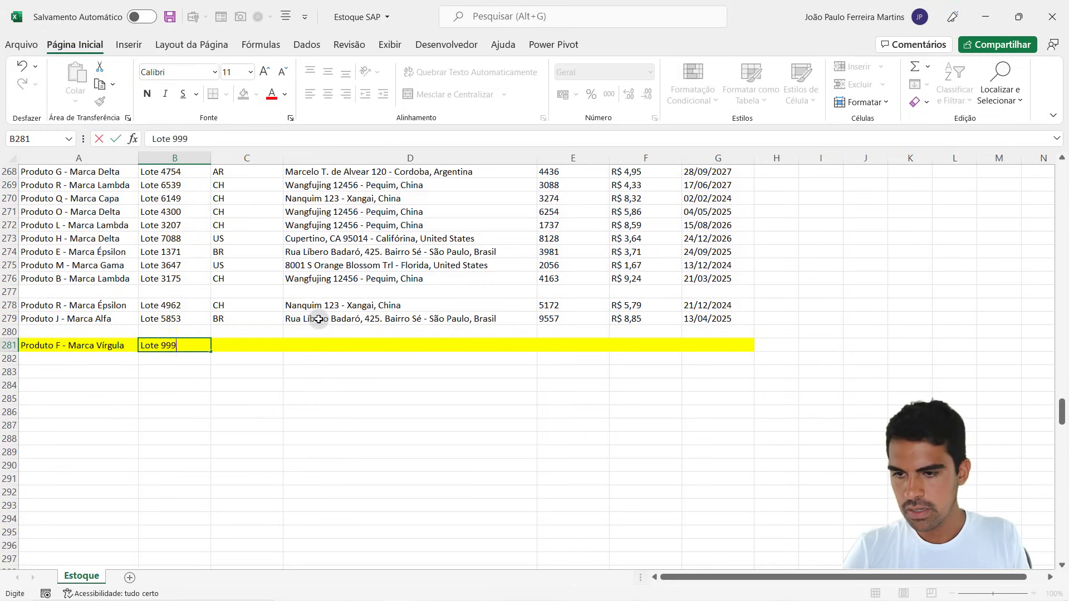
text(9)
key(Return)
Select the rest of row 281, then return to the first product cell in Estoque Versão Final
drag(275, 345, 727, 358)
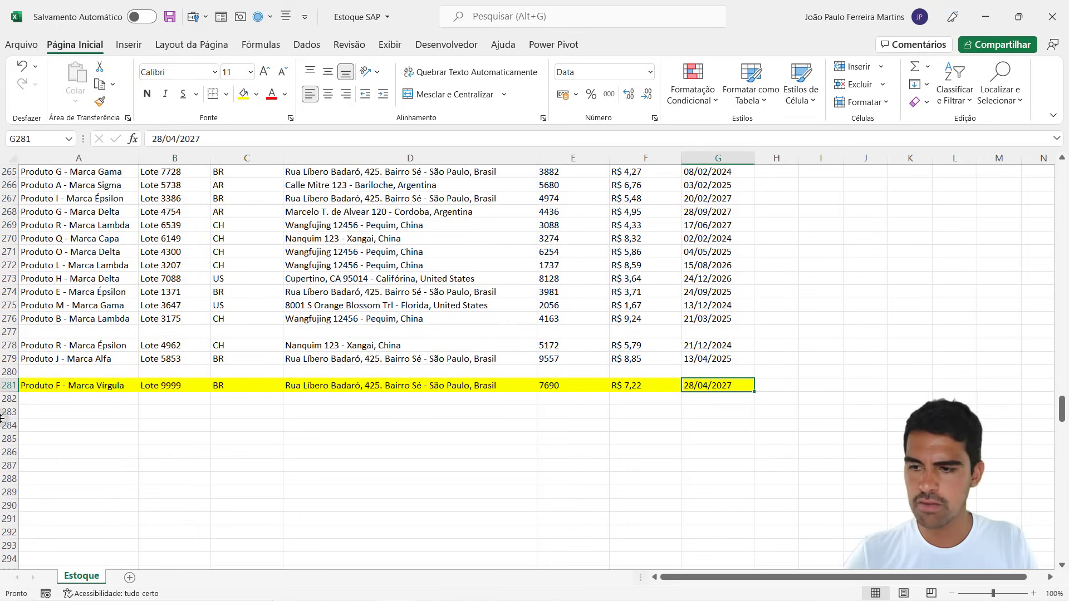
click(8, 385)
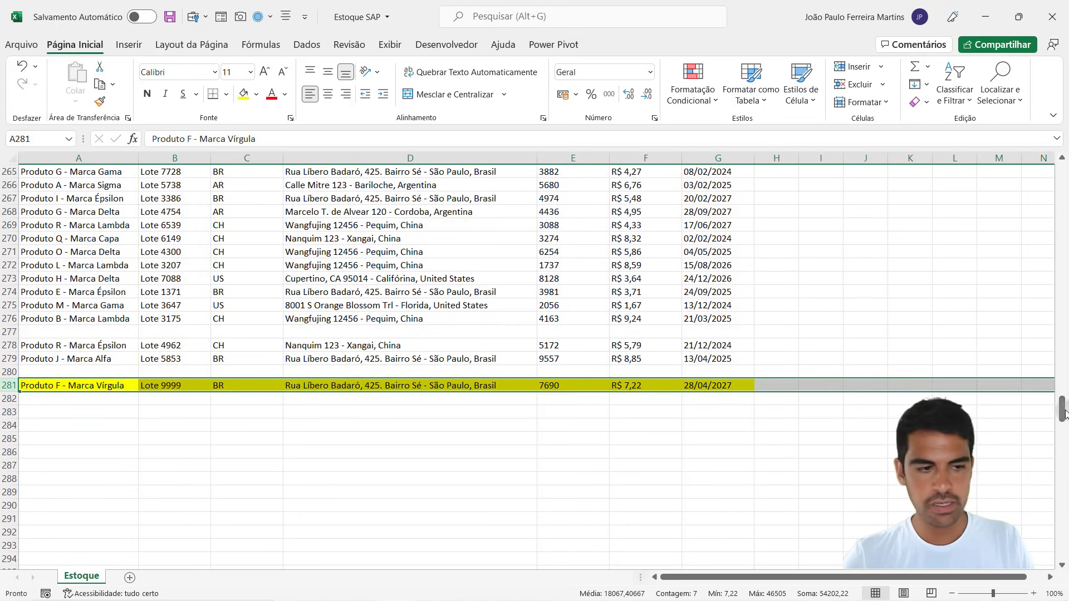
drag(1064, 412, 1062, 177)
click(78, 213)
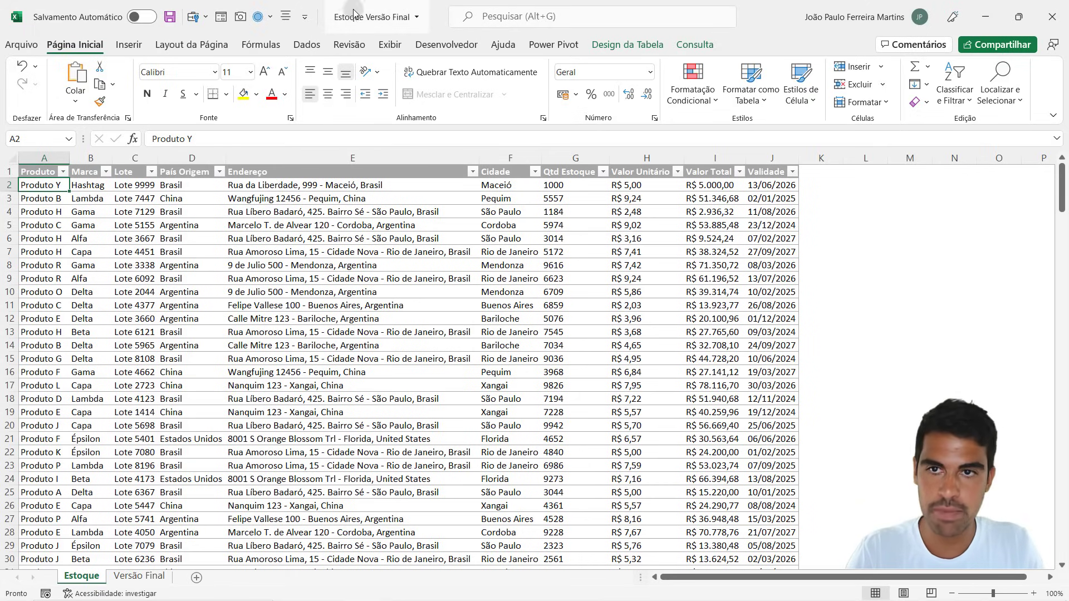
On the Dados tab, check row 2's current product, brand, lot and address before refreshing
click(305, 46)
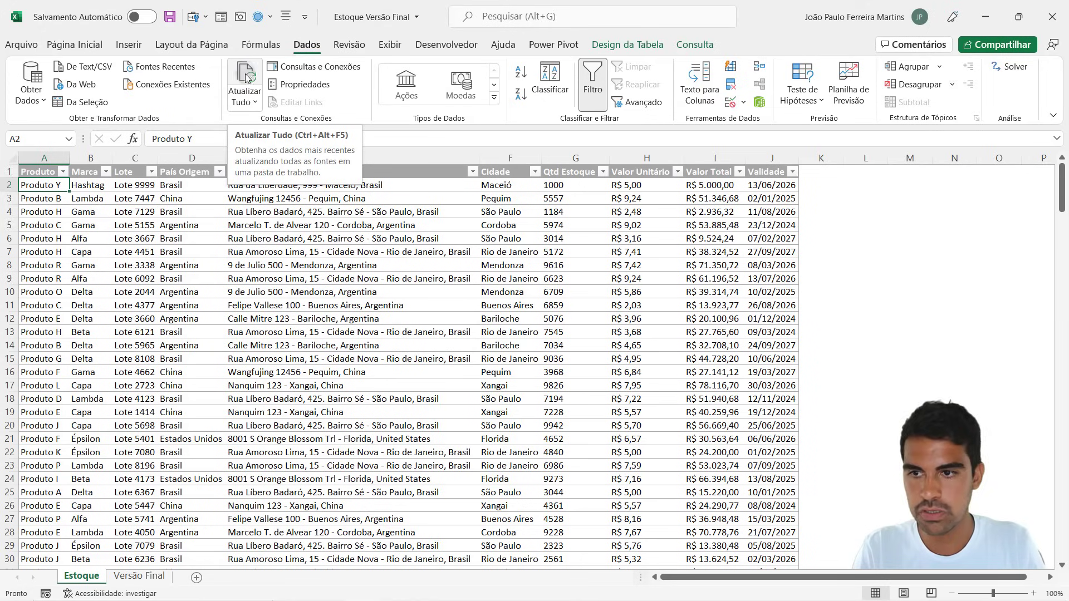
click(7, 185)
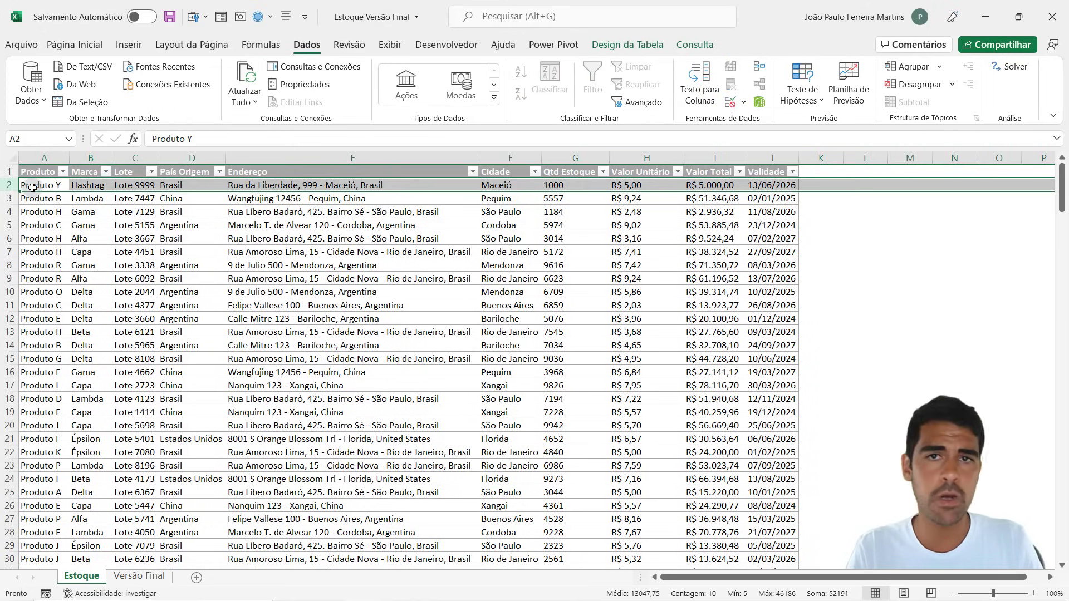
click(56, 187)
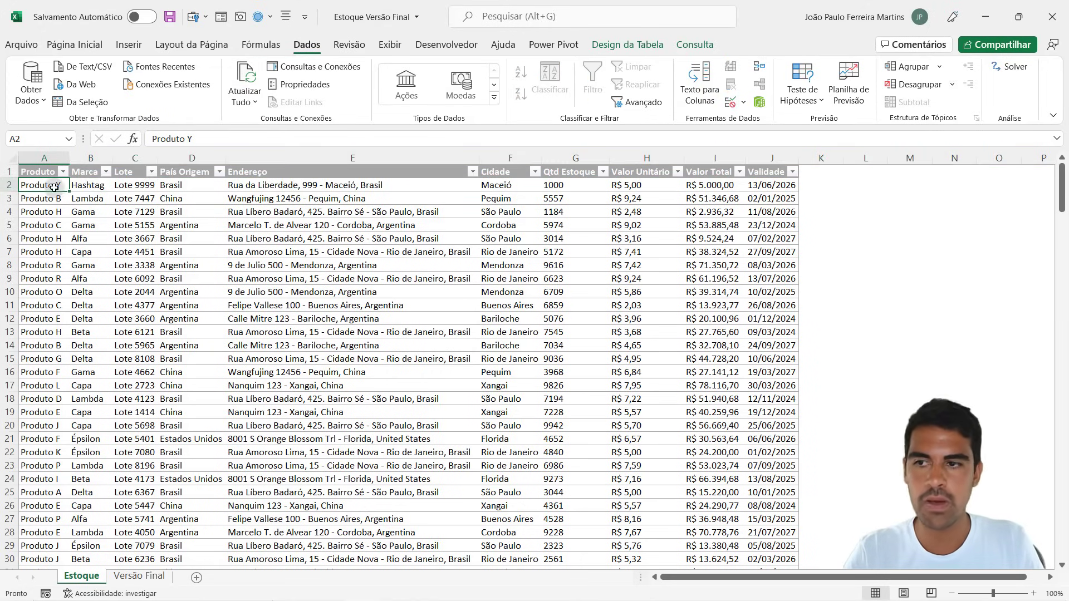
click(94, 187)
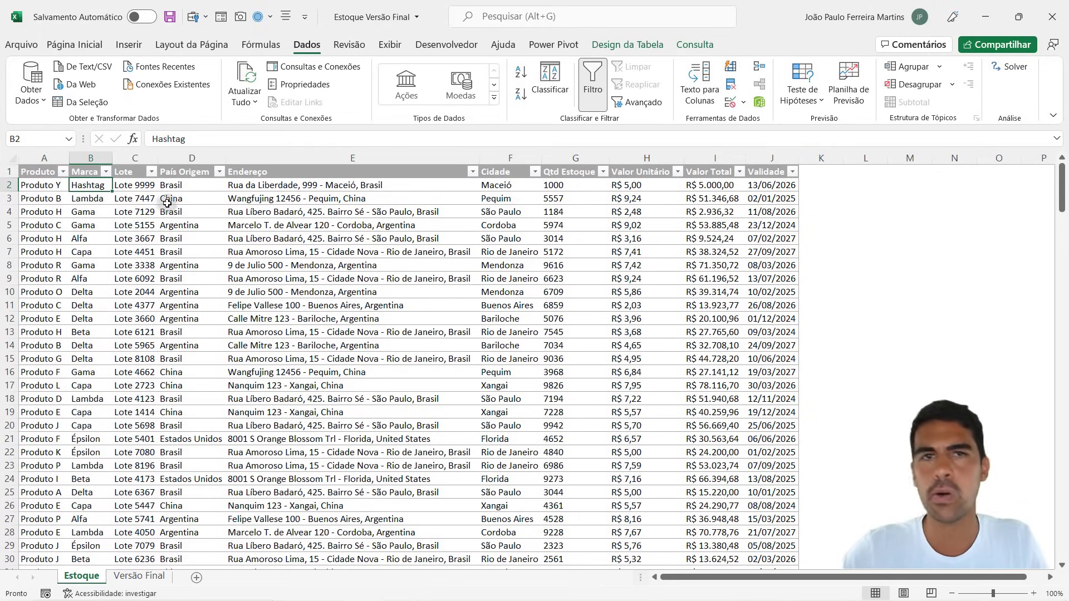
click(139, 187)
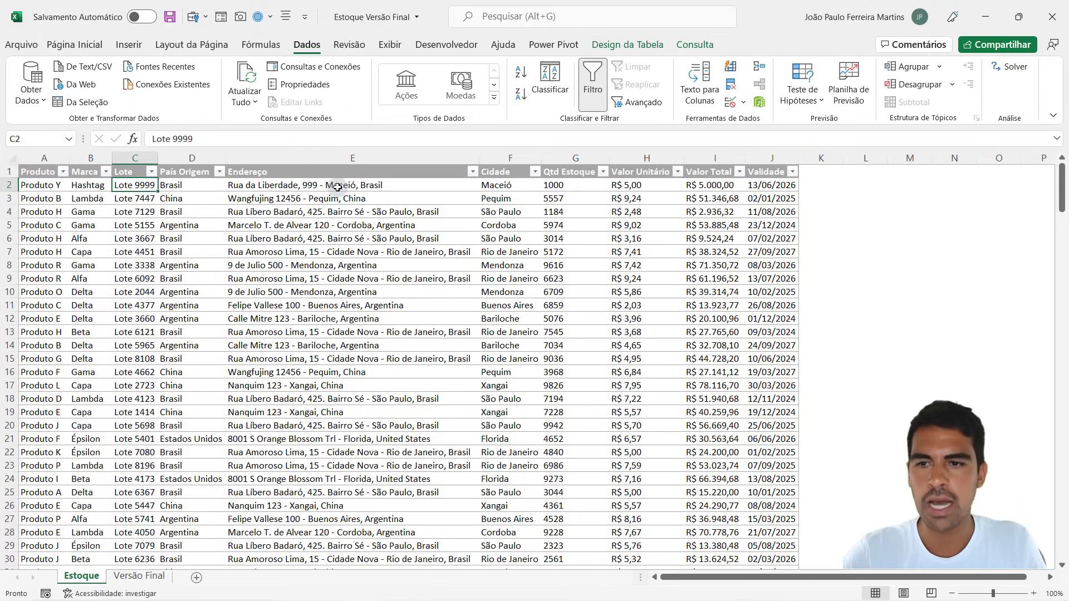
click(336, 186)
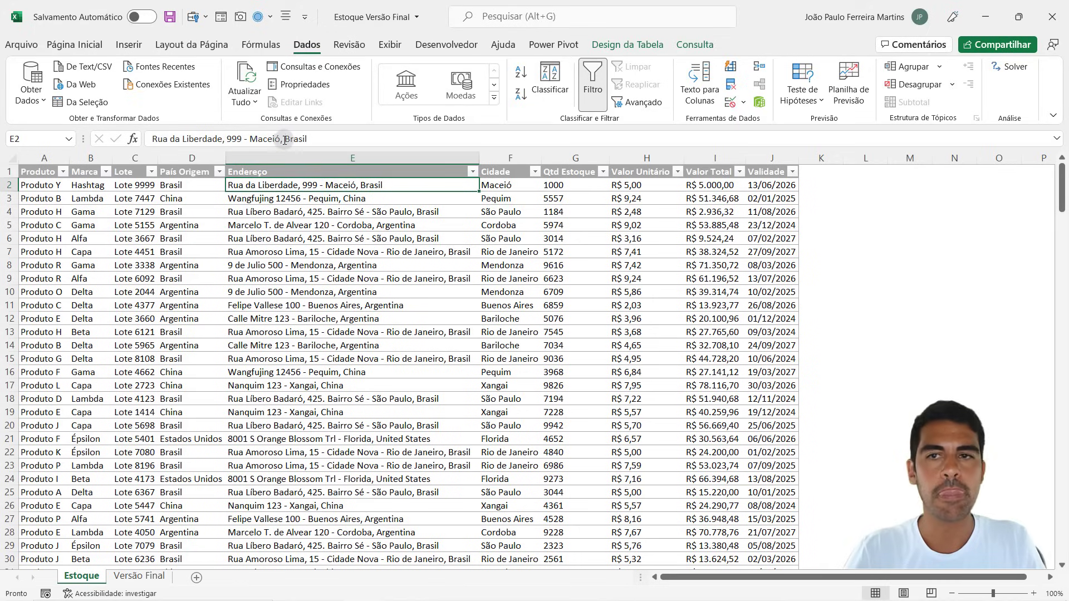
Refresh all and confirm row 2 shows Produto K, Arroba, Lote 5555, Aracaju, 3000, R$ 3,00
click(247, 78)
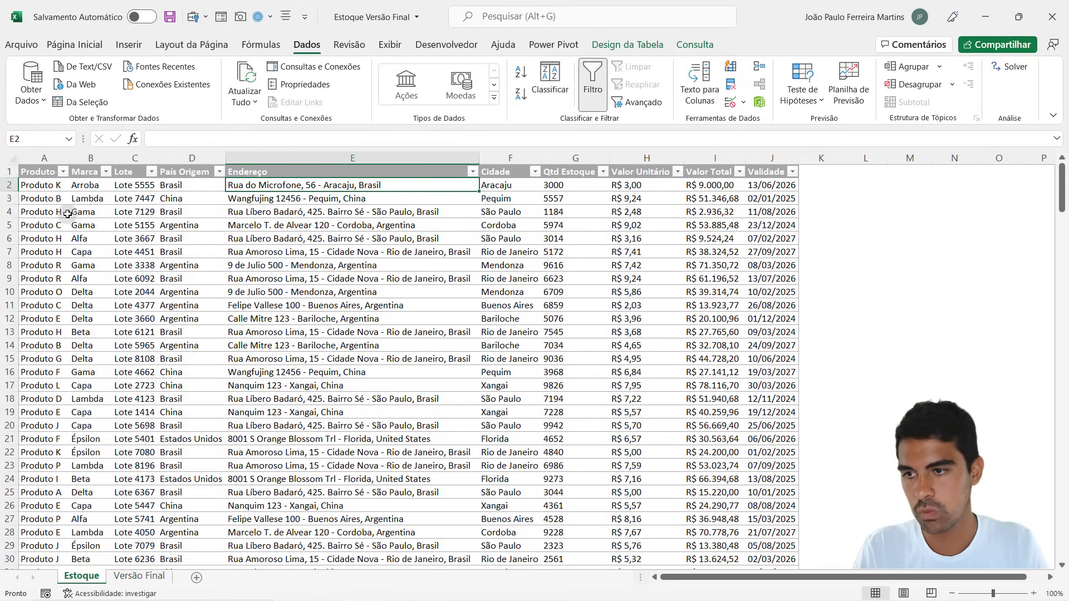
click(54, 188)
click(97, 188)
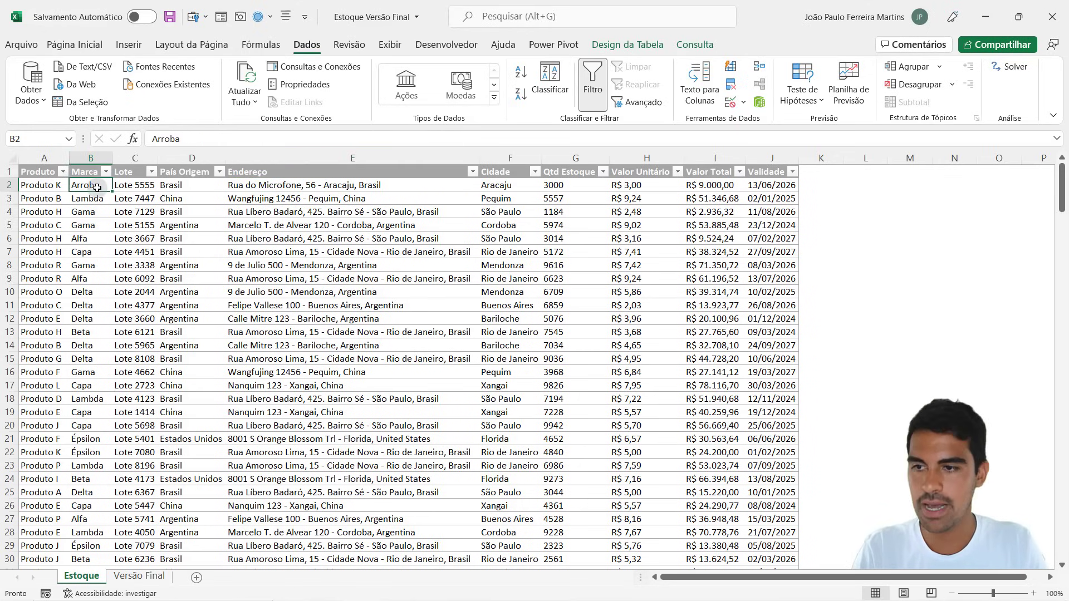
click(134, 187)
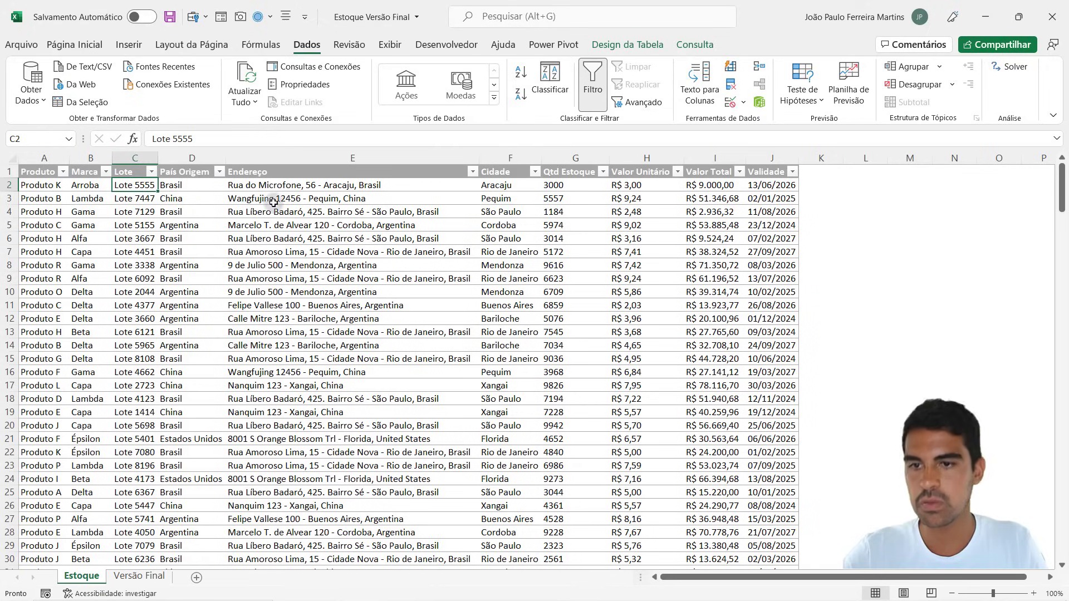
click(263, 186)
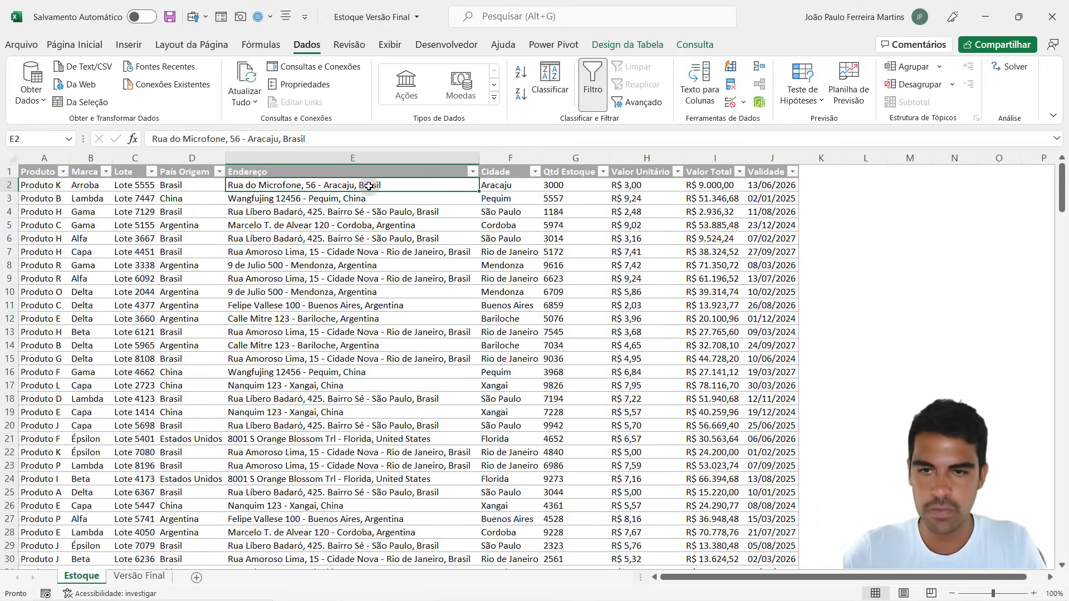
click(500, 187)
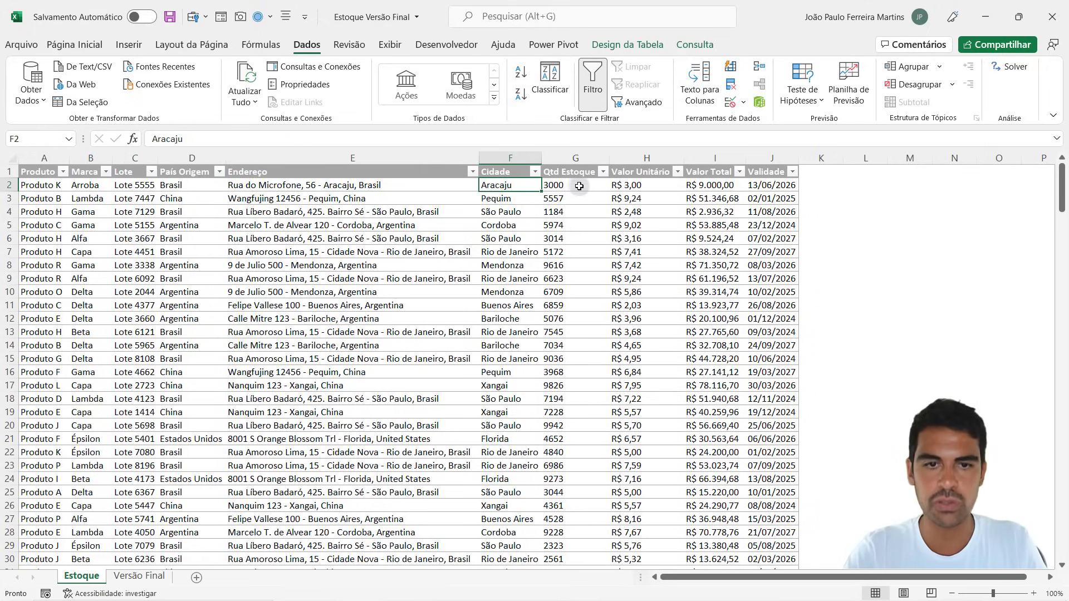
click(579, 187)
click(631, 188)
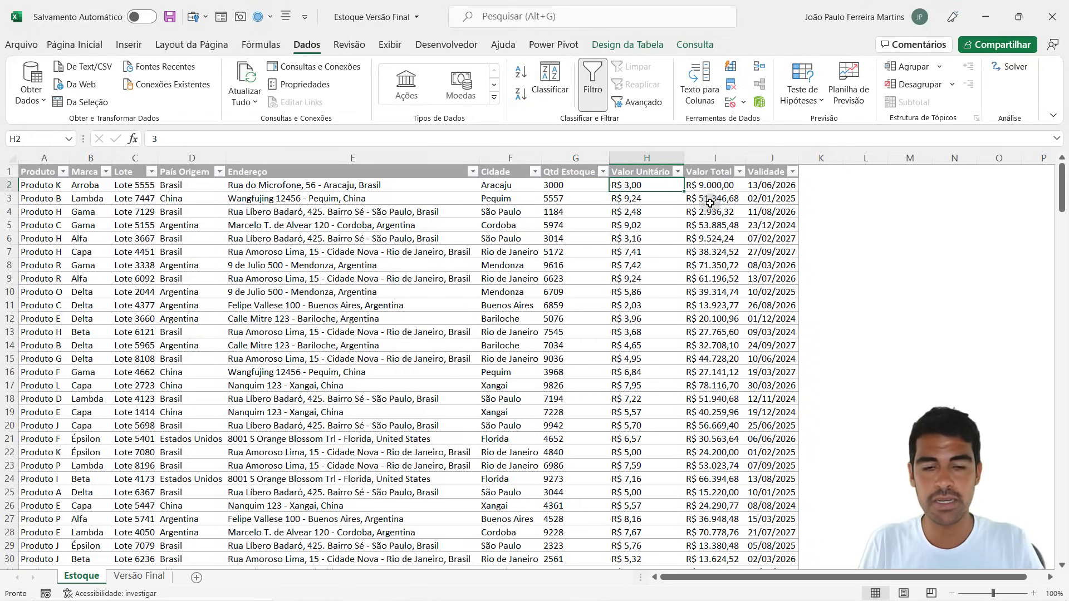
key(ctrl+Down)
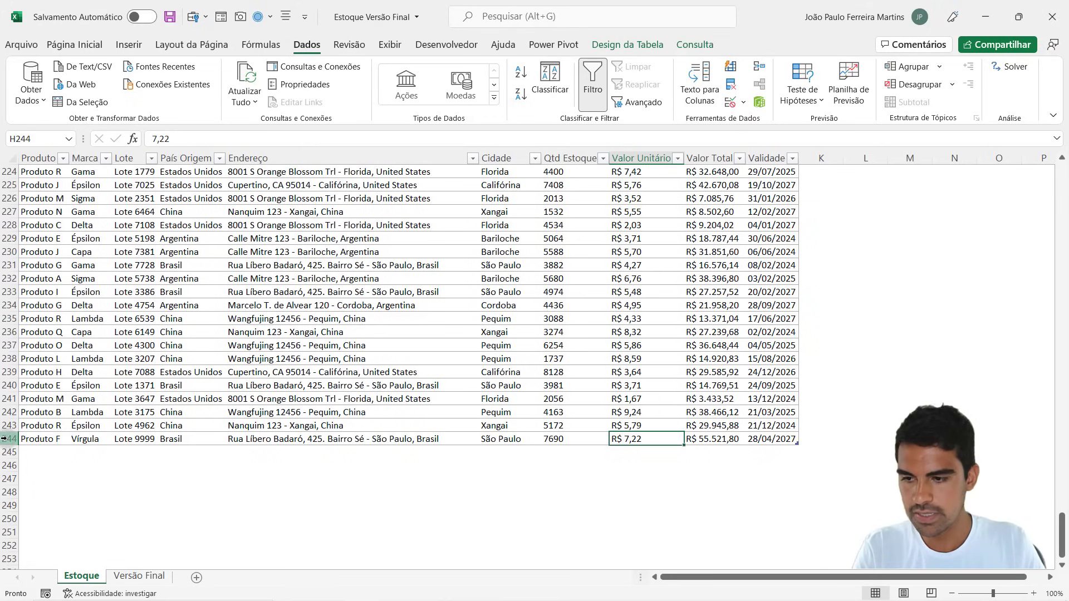
click(3, 439)
click(56, 440)
click(93, 440)
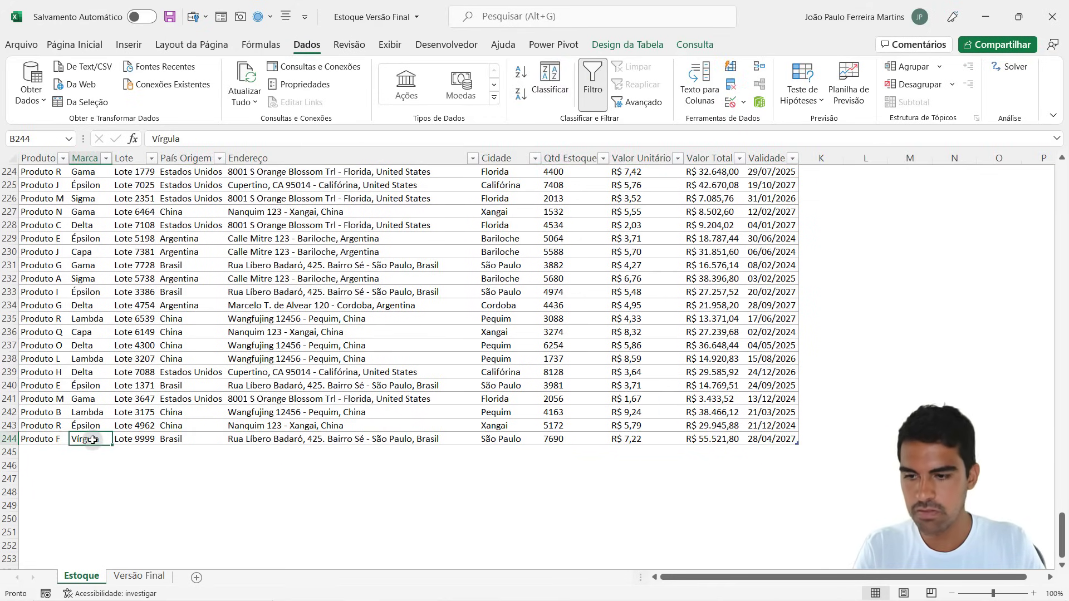
click(139, 440)
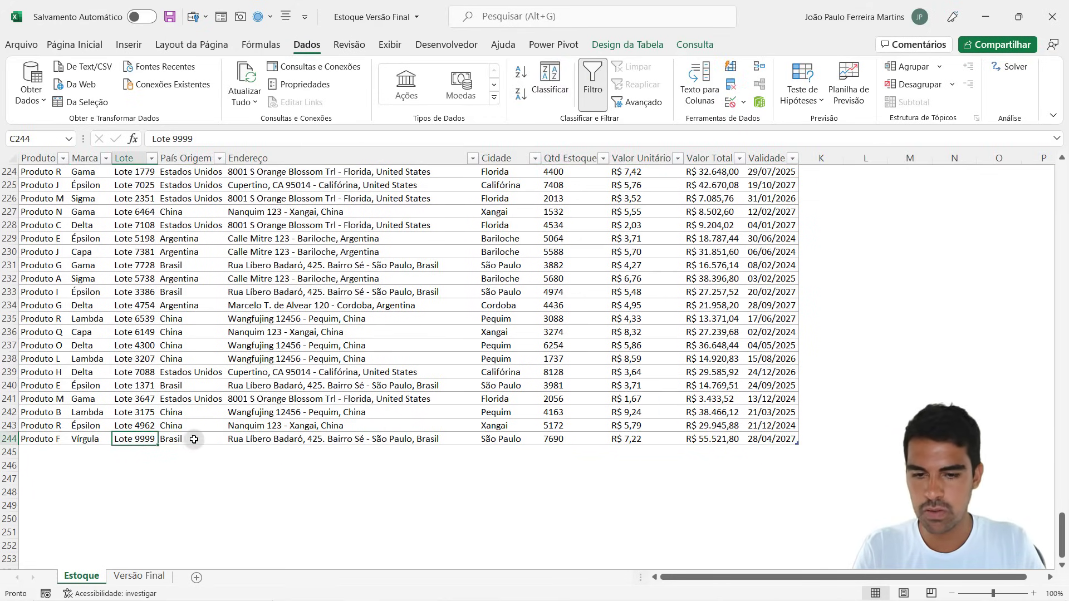
key(ctrl+a)
mouse_move(194, 444)
mouse_down()
mouse_move(228, 442)
mouse_move(168, 440)
mouse_up()
click(217, 399)
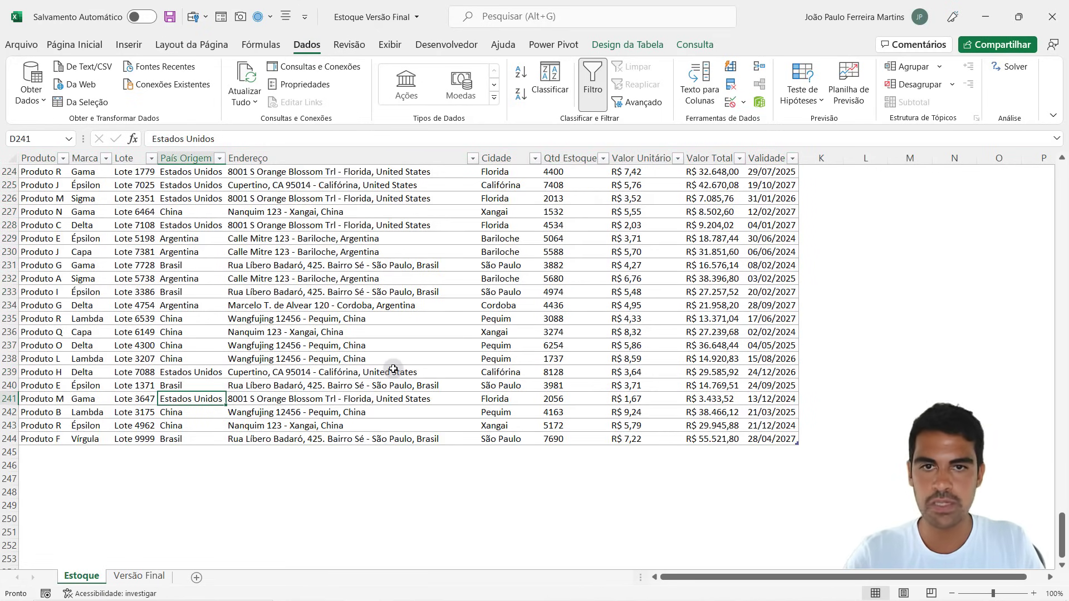
key(ctrl+Home)
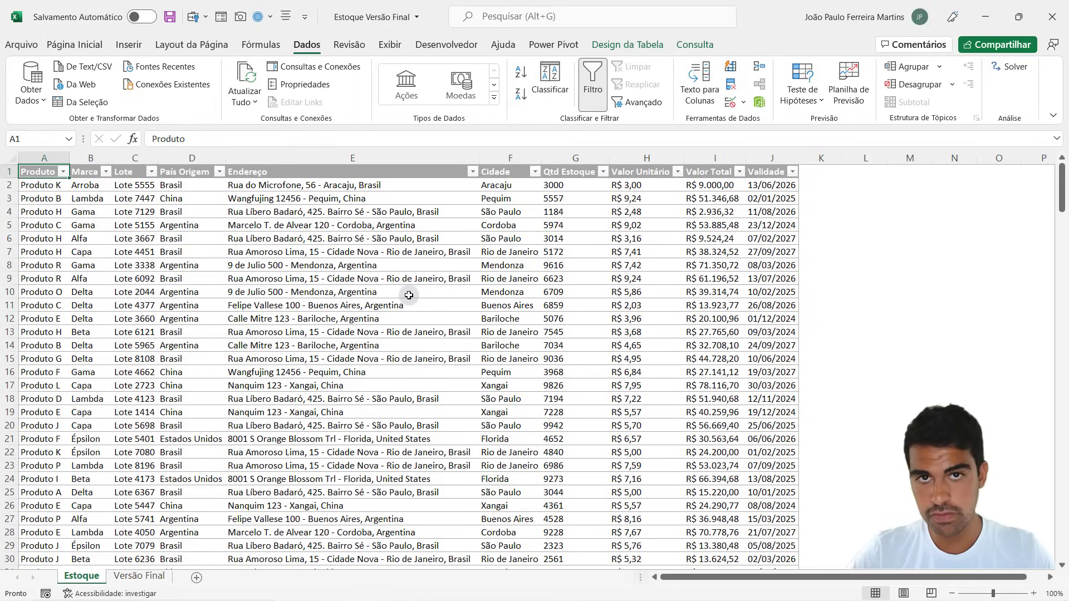
key(Right)
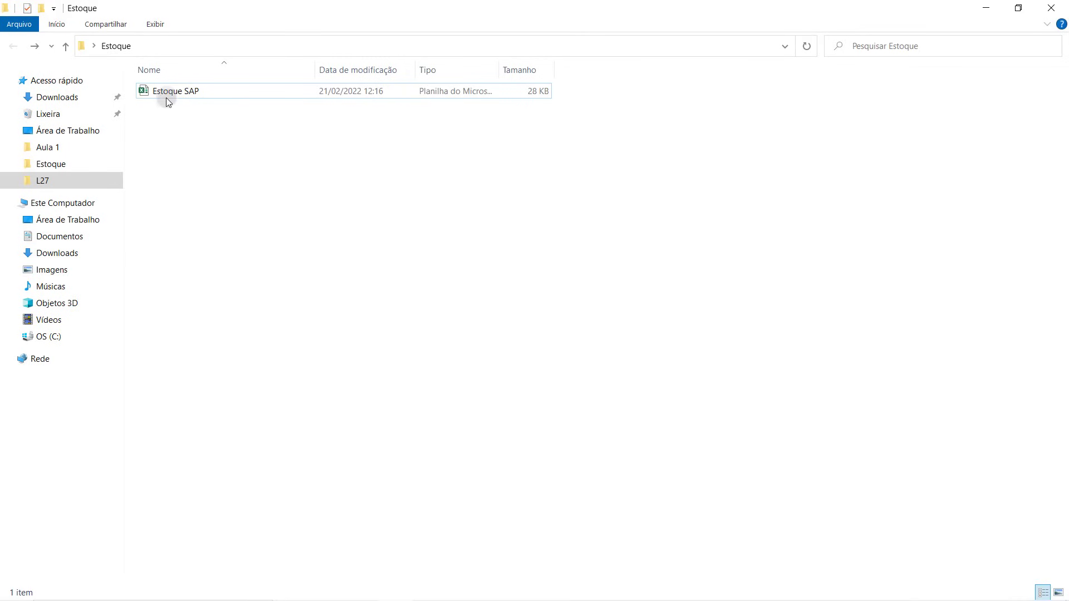
Create a new Excel workbook named 'Versão Final Estoque' in the Estoque folder
click(184, 92)
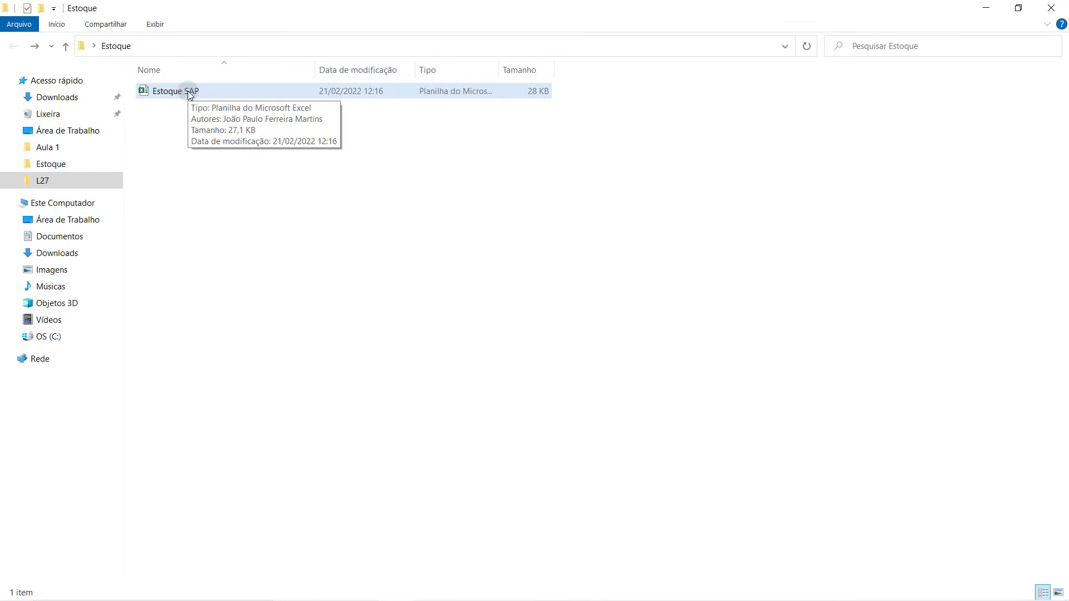
right_click(169, 142)
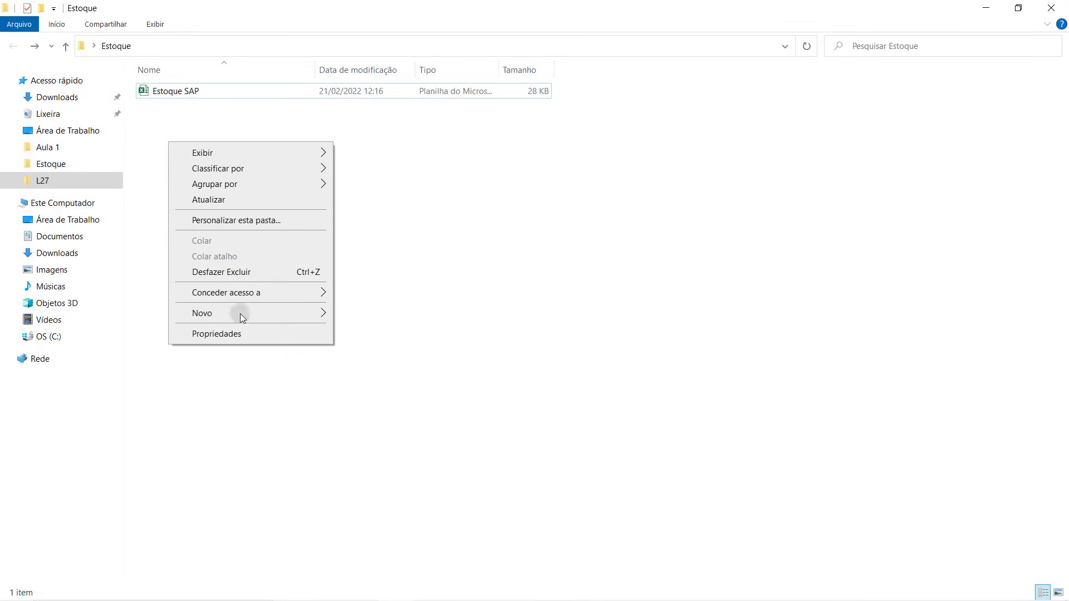
mouse_move(202, 313)
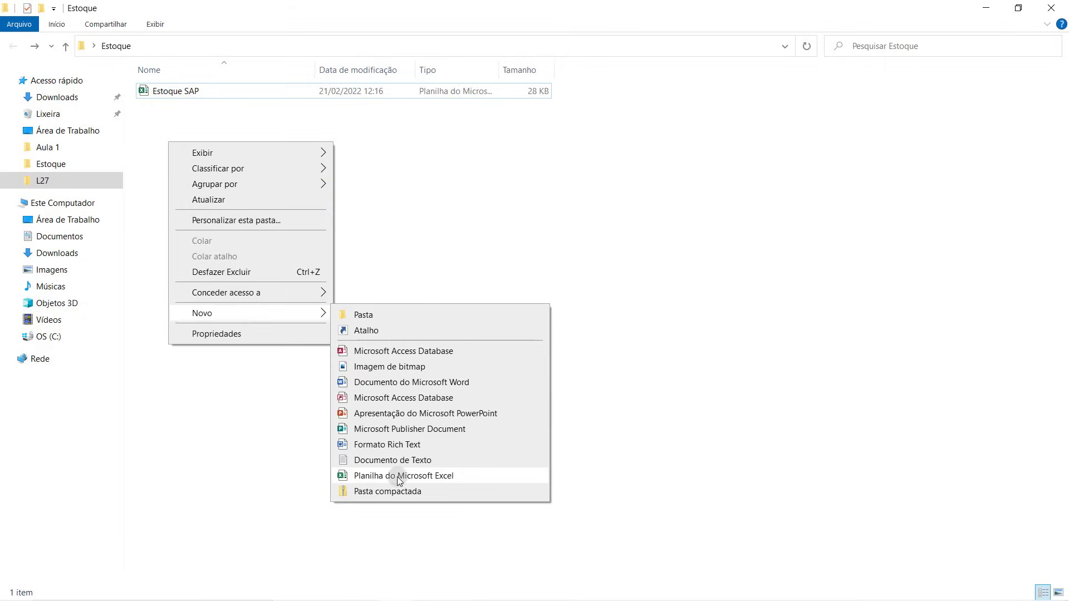
click(449, 476)
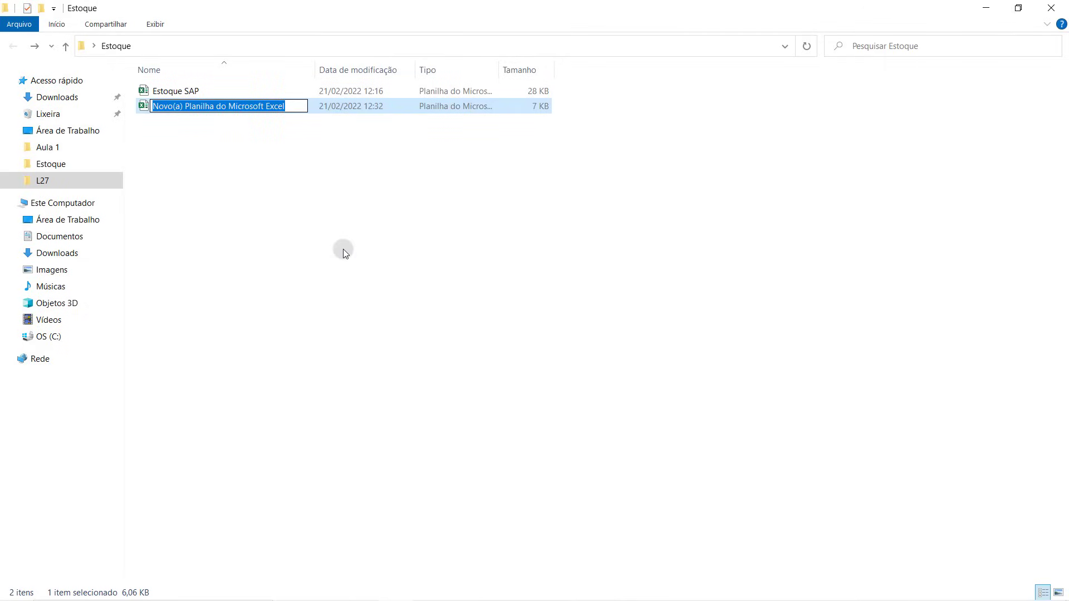
text(Ver~s)
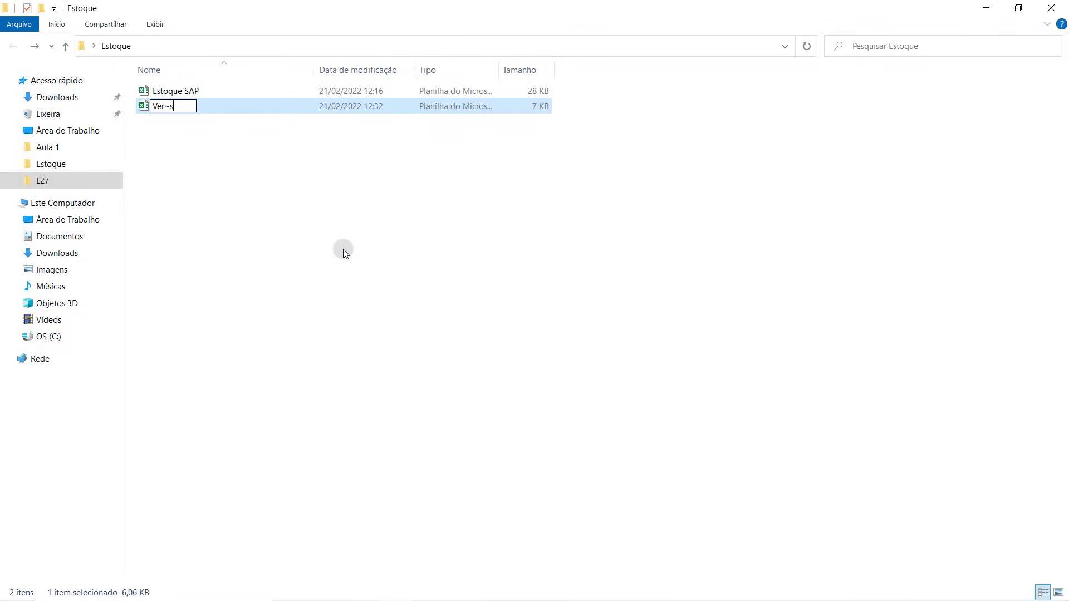
key(BackSpace)
key(BackSpace)
text(são Final Esto)
text(que)
key(Return)
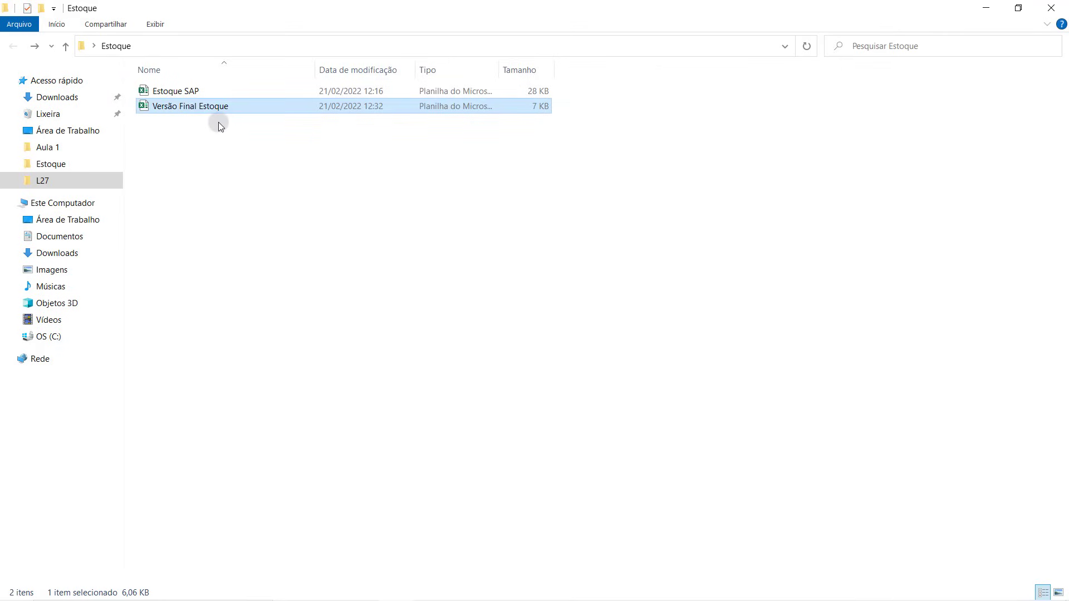
Open the Versão Final Estoque workbook in Excel
click(183, 93)
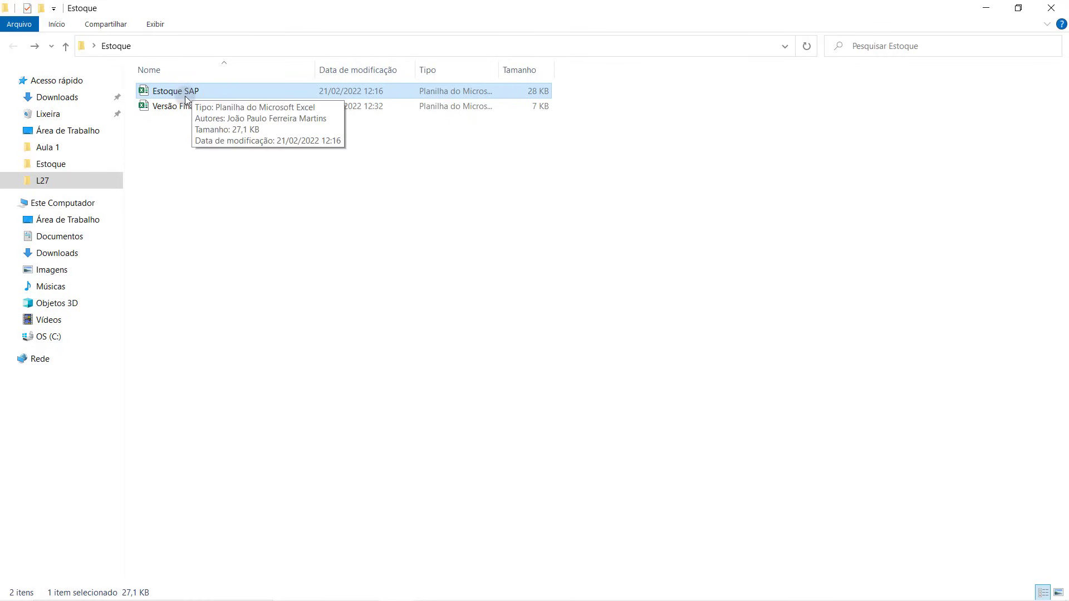
click(215, 92)
click(178, 105)
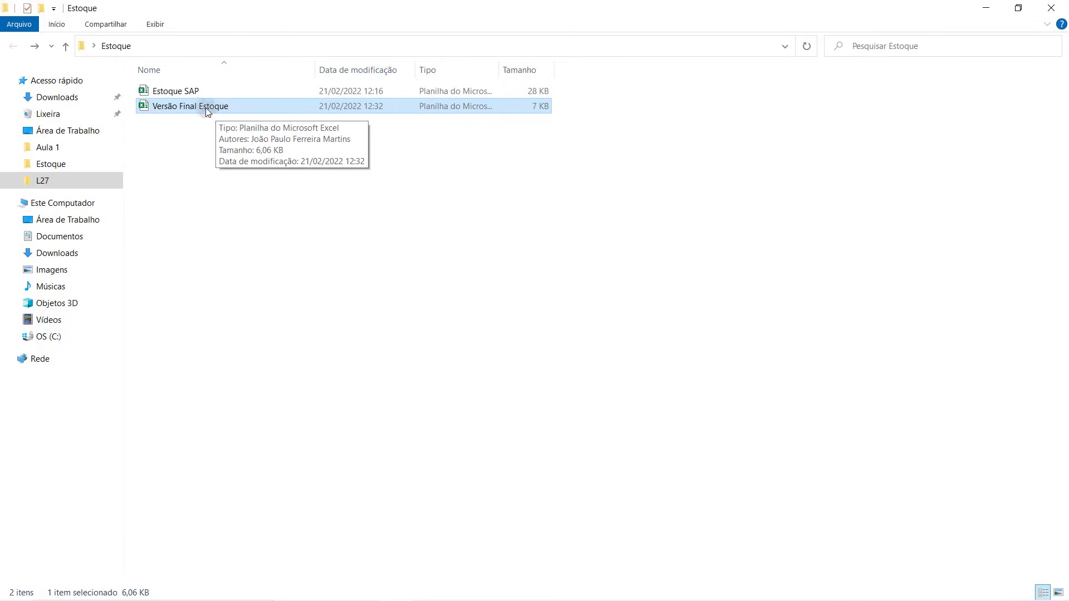
double_click(192, 107)
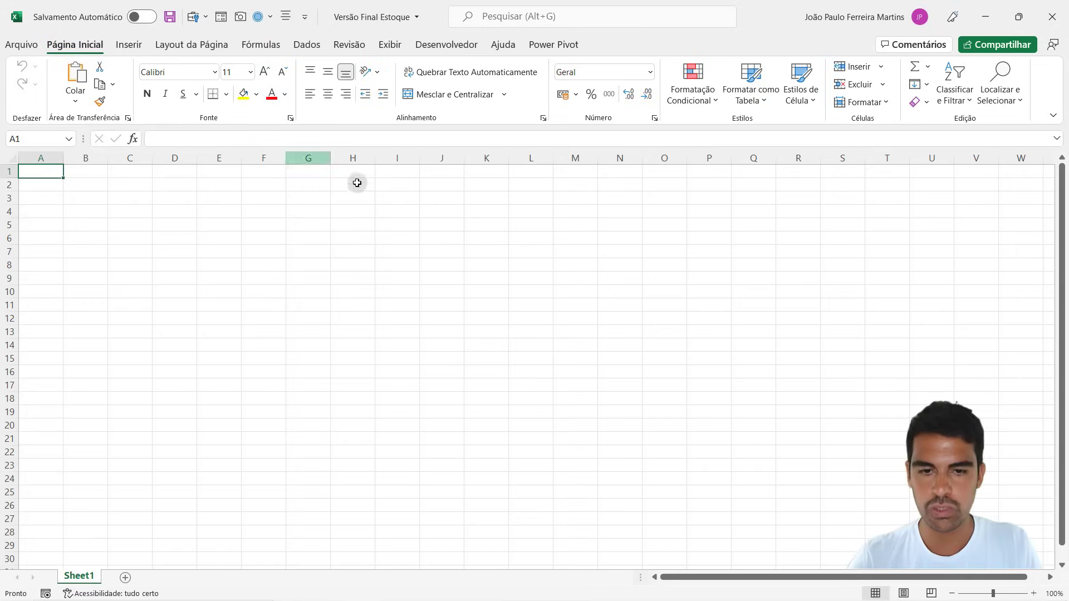
On the Dados tab, bring up the Obter Dados options for external data
click(381, 226)
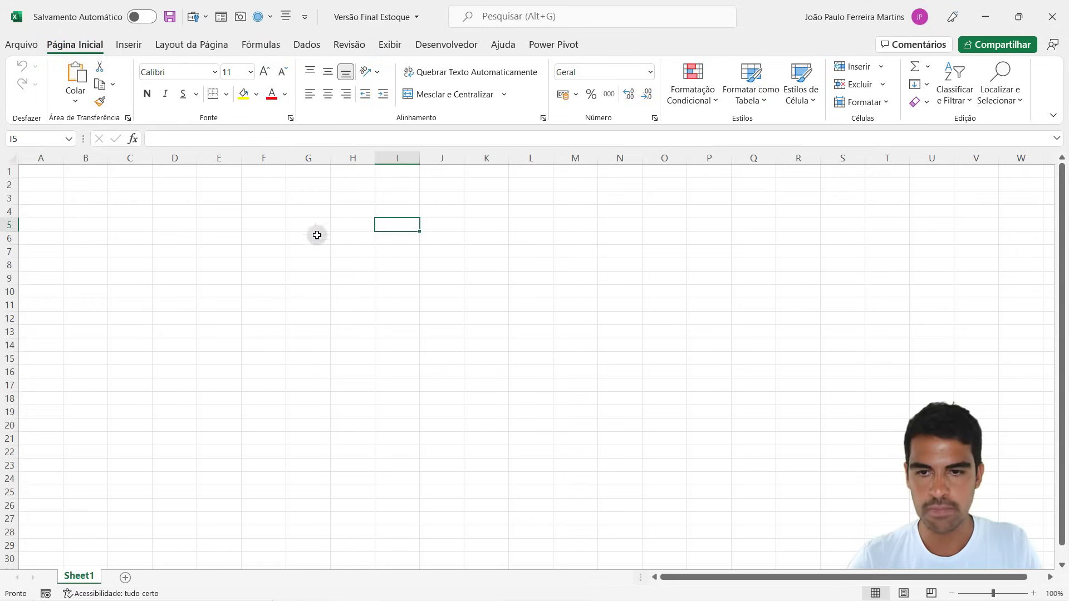
click(307, 44)
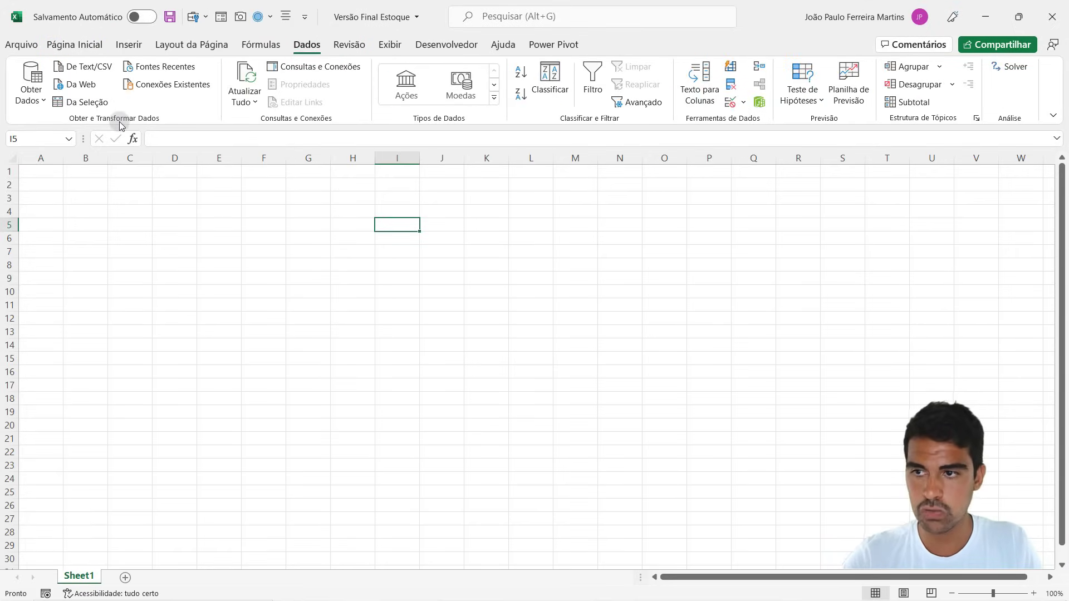
click(35, 103)
mouse_move(74, 124)
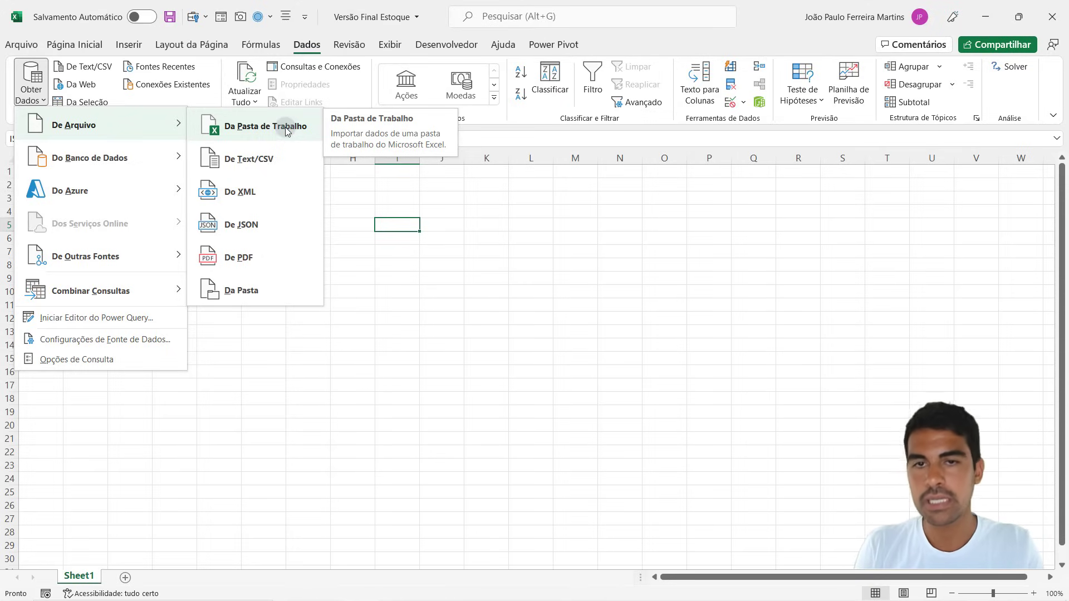
click(312, 51)
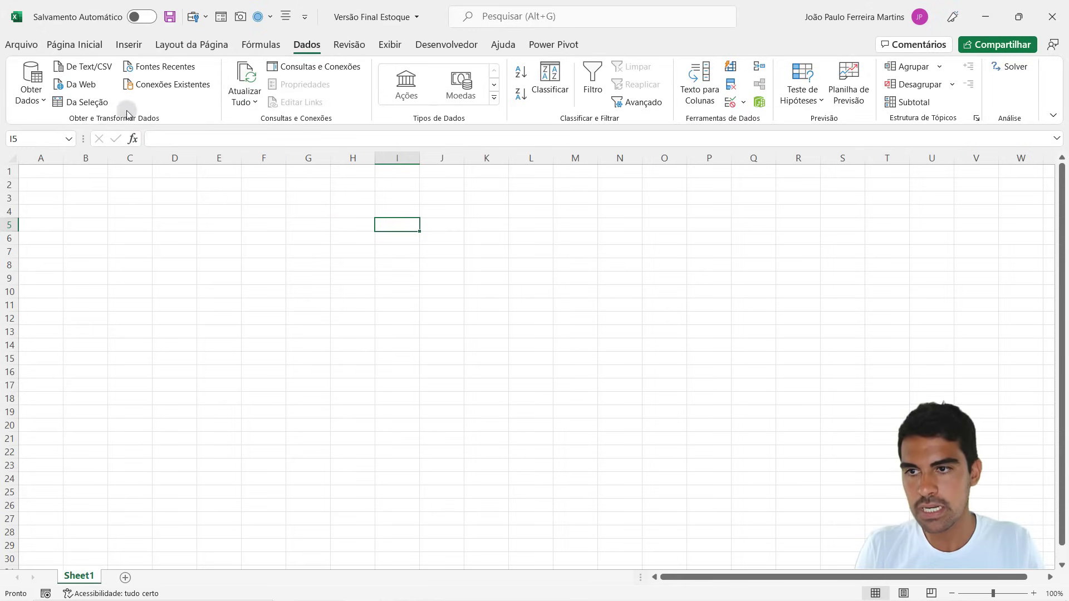
click(32, 89)
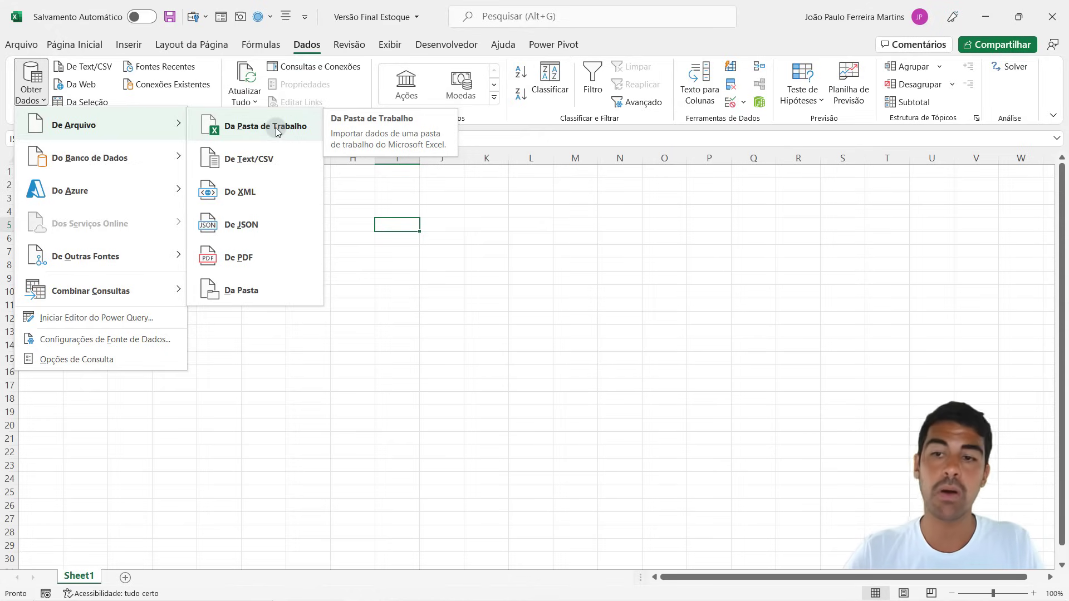
Import from an Excel workbook, choosing Estoque SAP in Desktop > Estoque
click(275, 128)
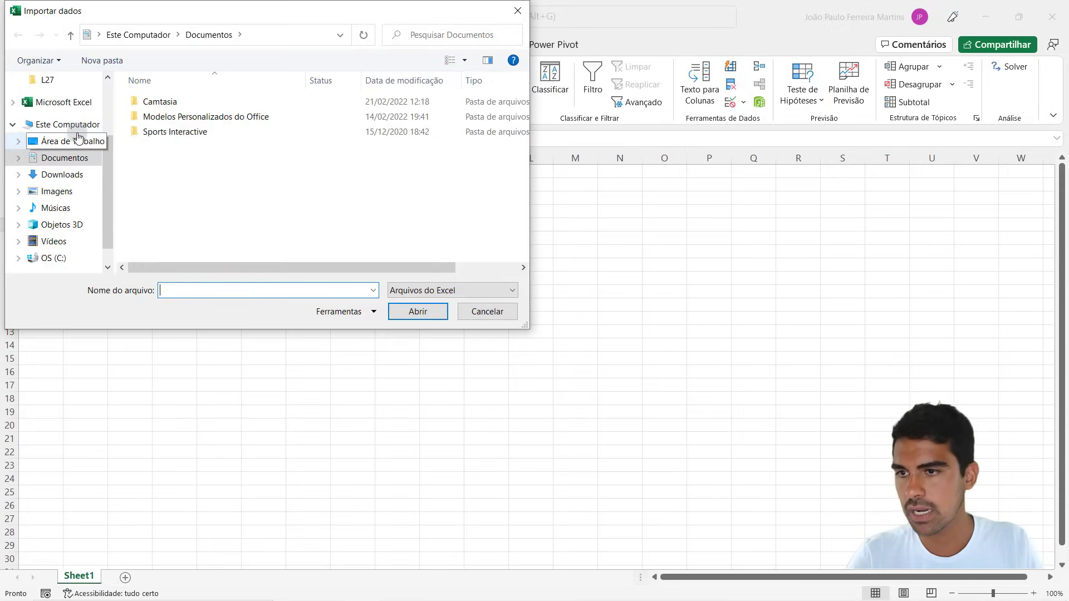
click(78, 139)
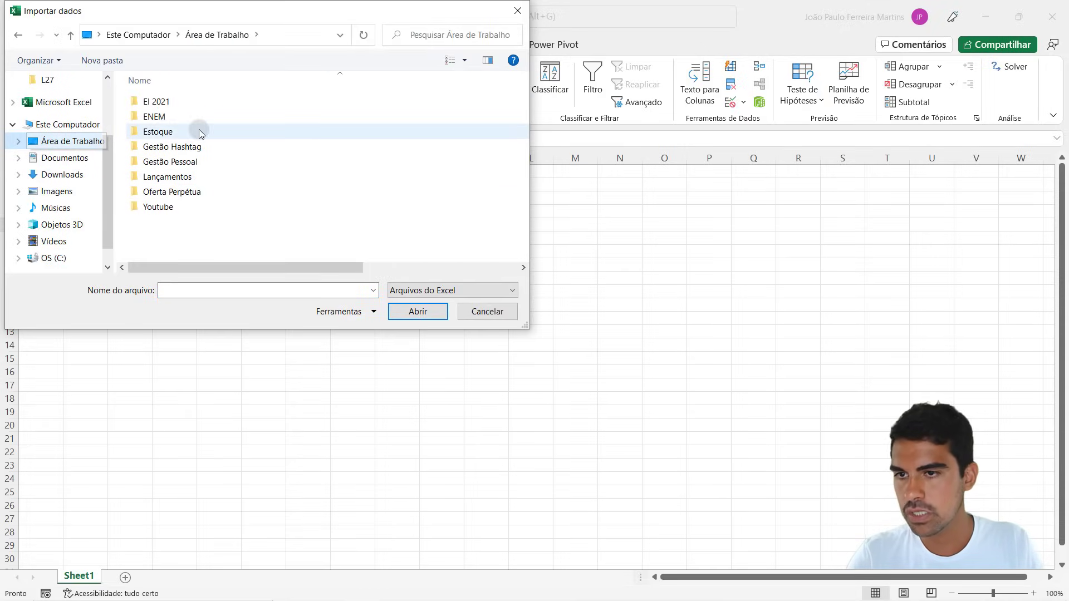
double_click(153, 131)
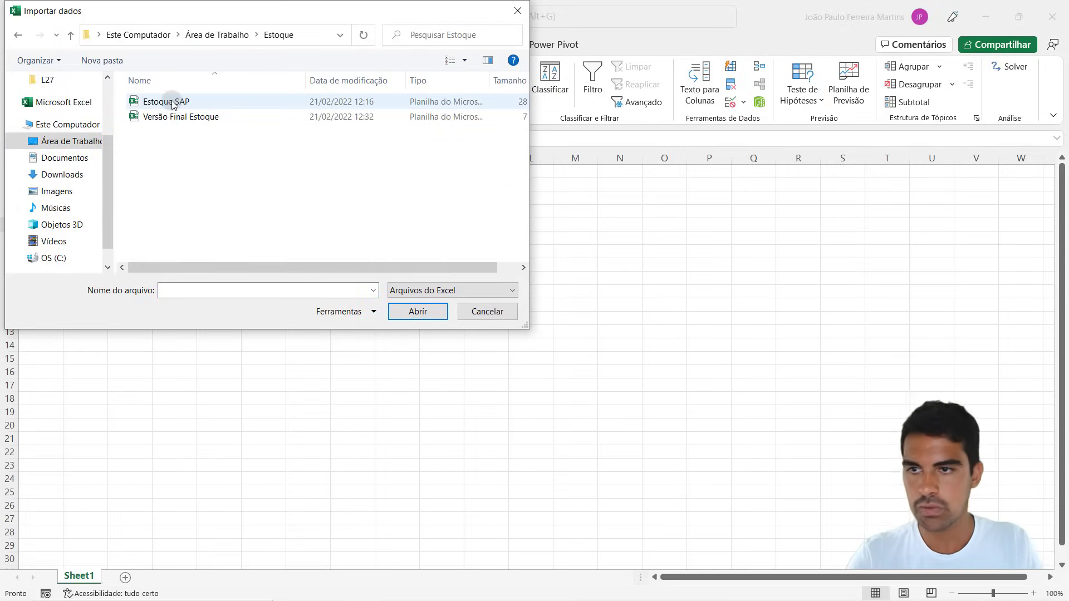
click(174, 104)
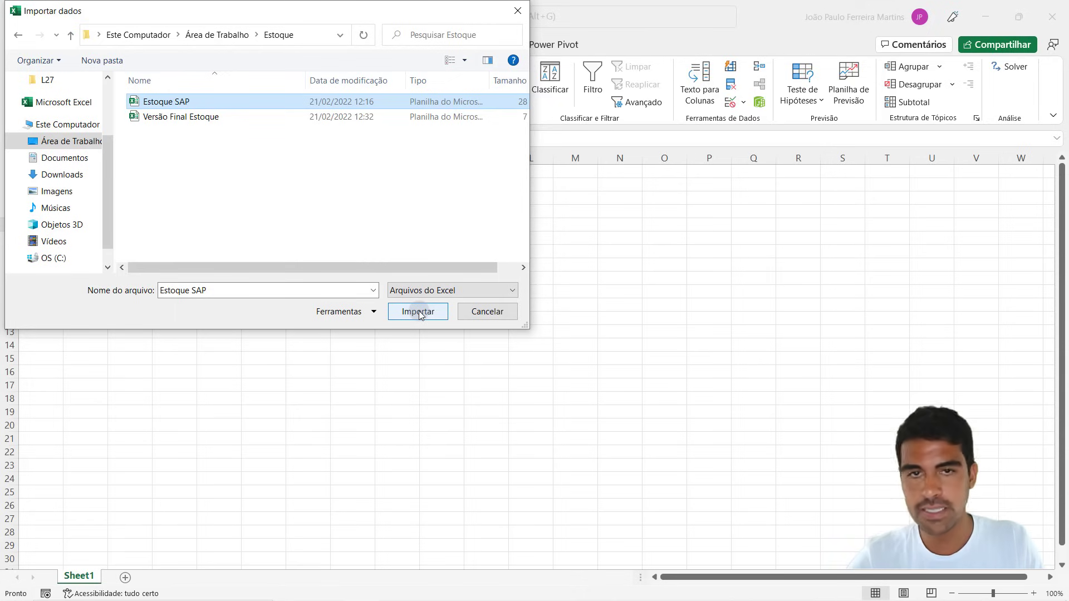
click(419, 312)
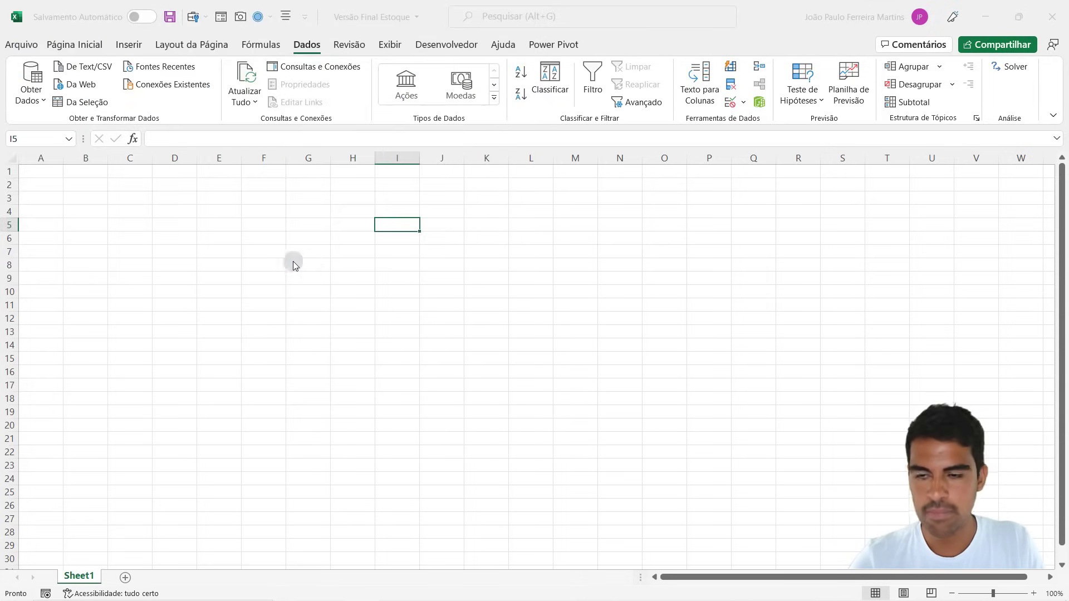
Preview the Estoque sheet of Estoque SAP.xlsx in the Navegador
click(290, 189)
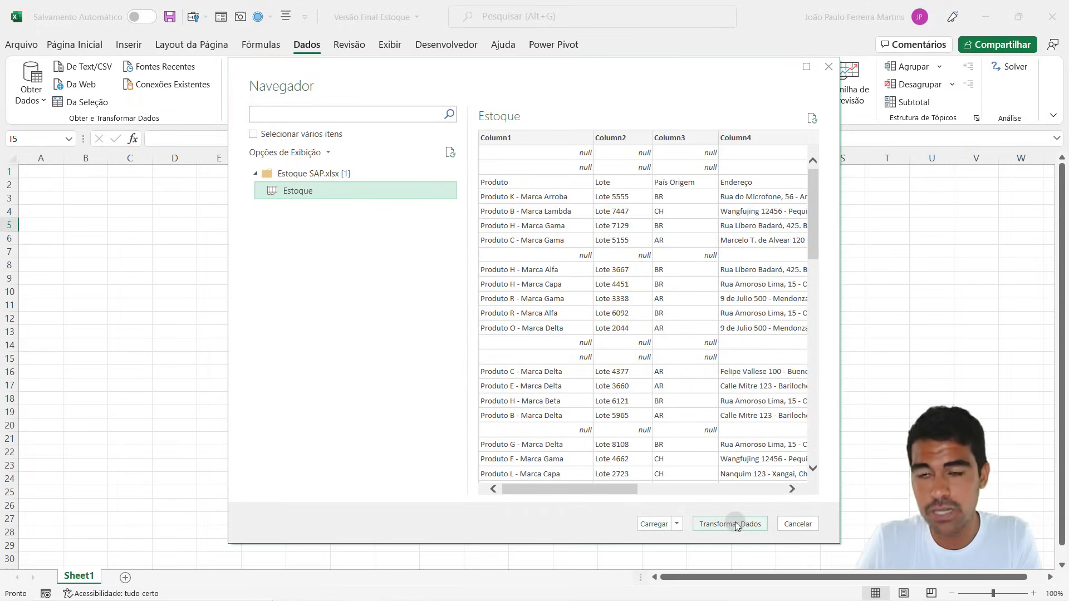
Load the Estoque sheet into Power Query, check the empty rows, and apply Remover Linhas em Branco
click(747, 526)
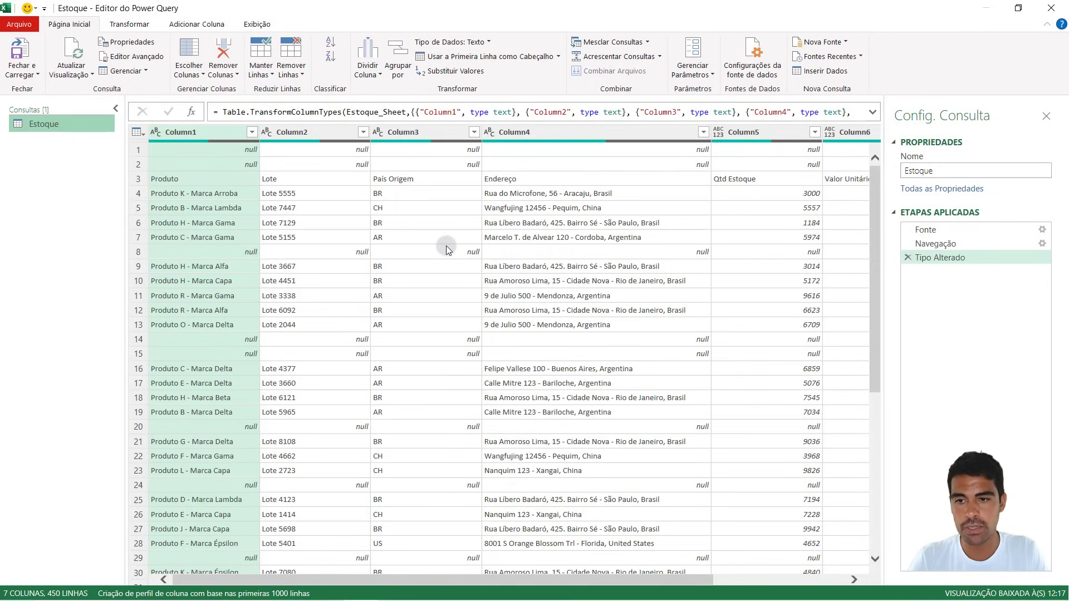
click(234, 150)
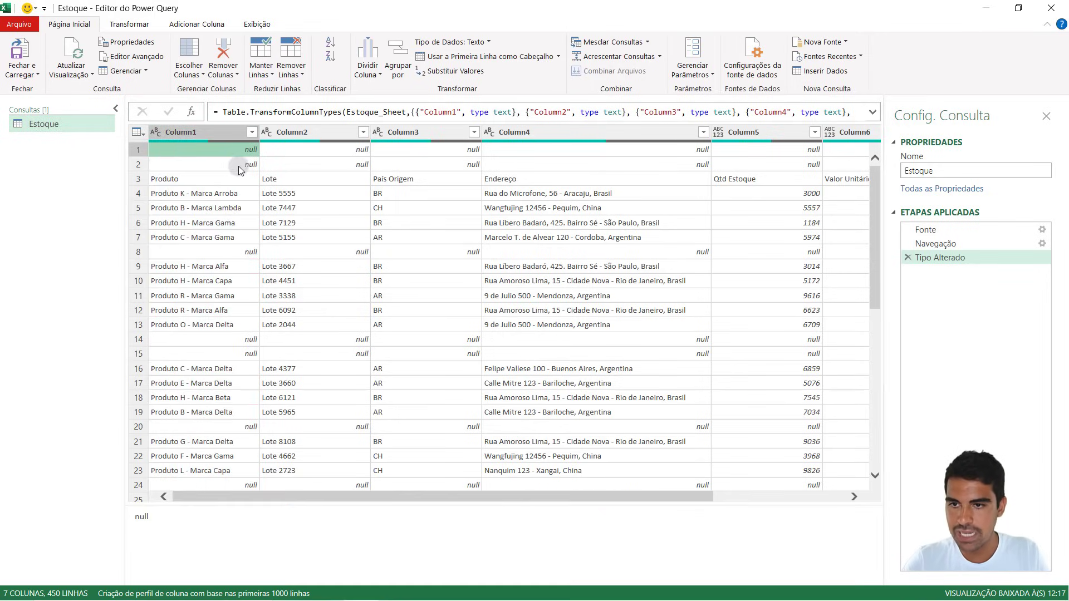
click(245, 251)
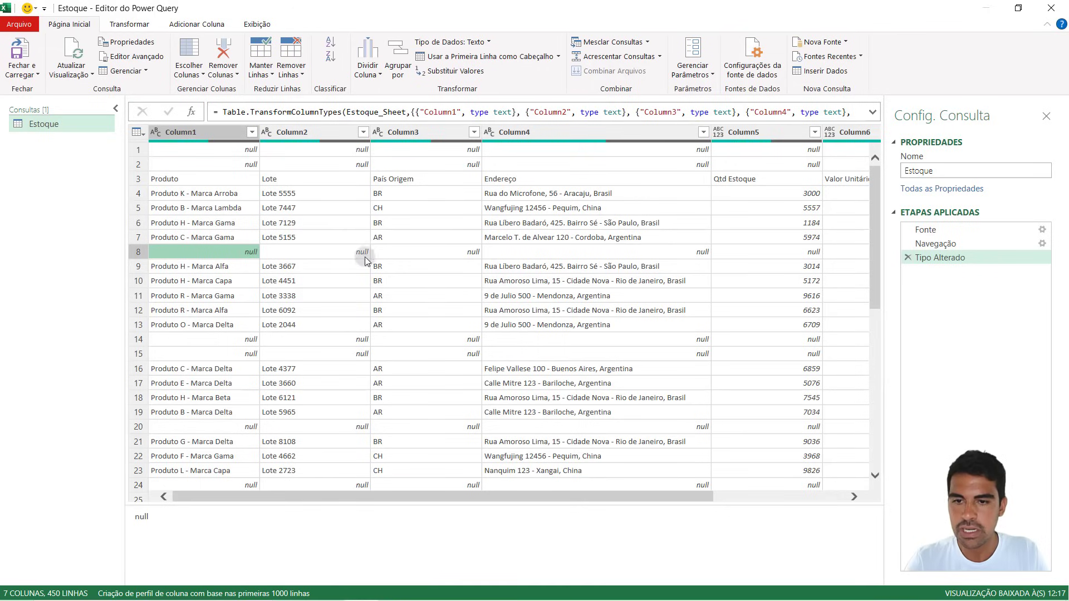
click(467, 249)
click(563, 251)
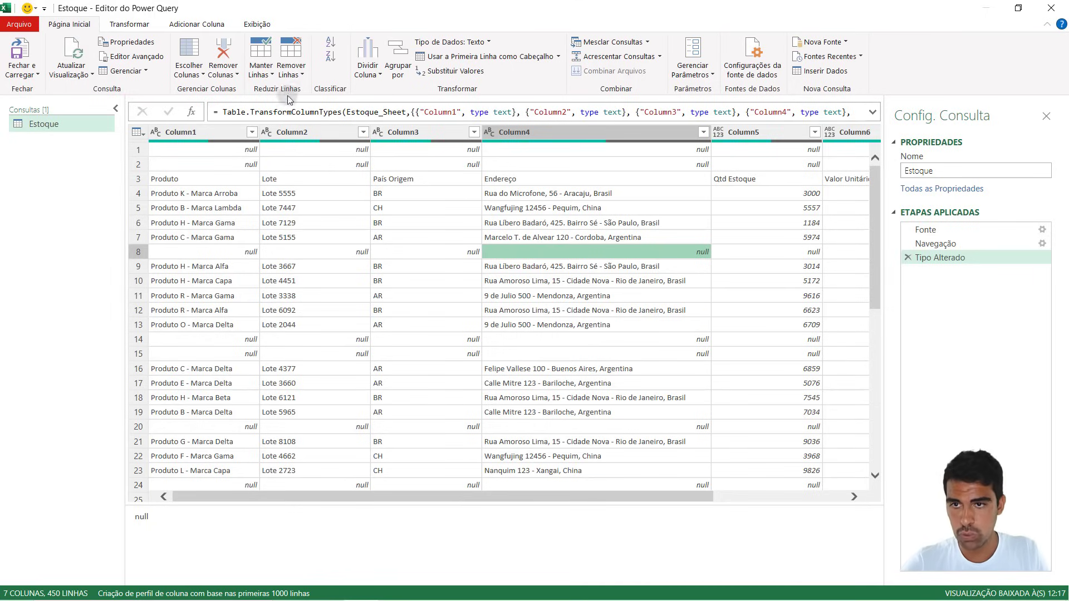
click(302, 76)
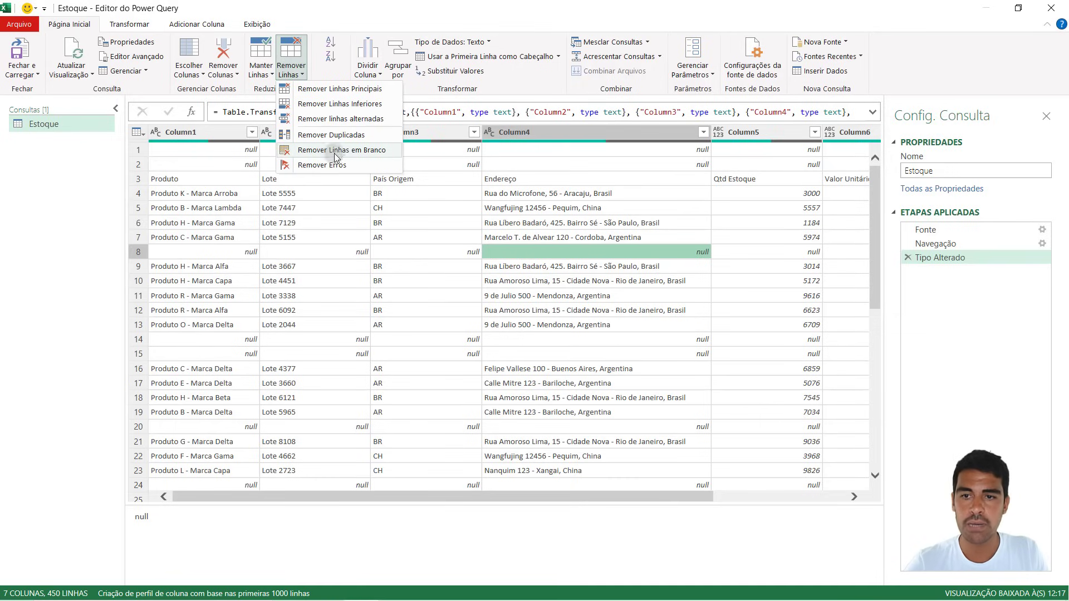
click(352, 152)
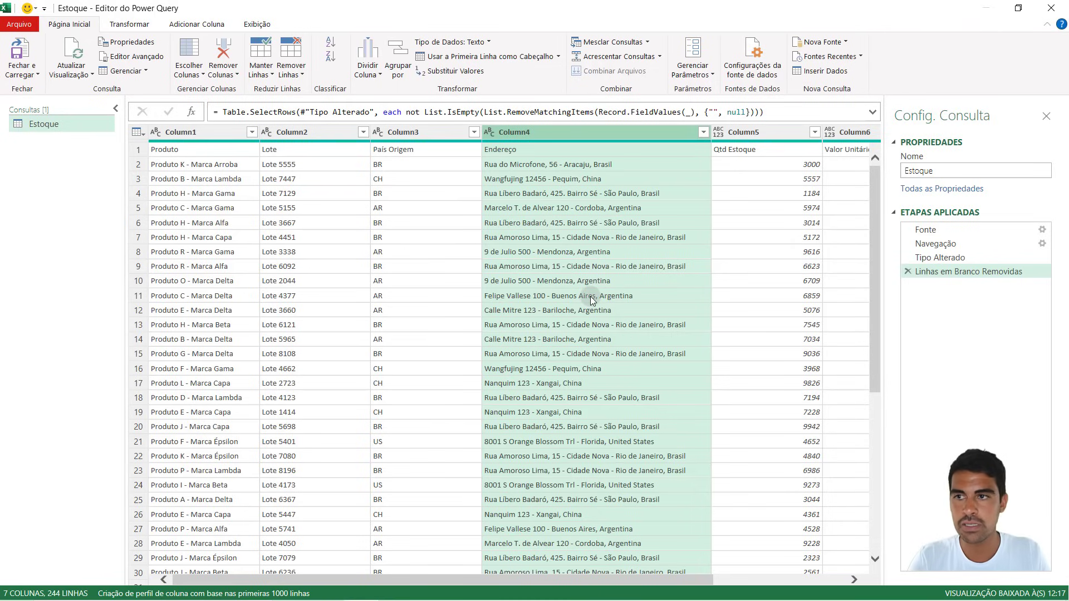
Browse the Página Inicial, Transformar and Adicionar Coluna ribbon tabs, settling on Transformar
click(114, 25)
click(210, 29)
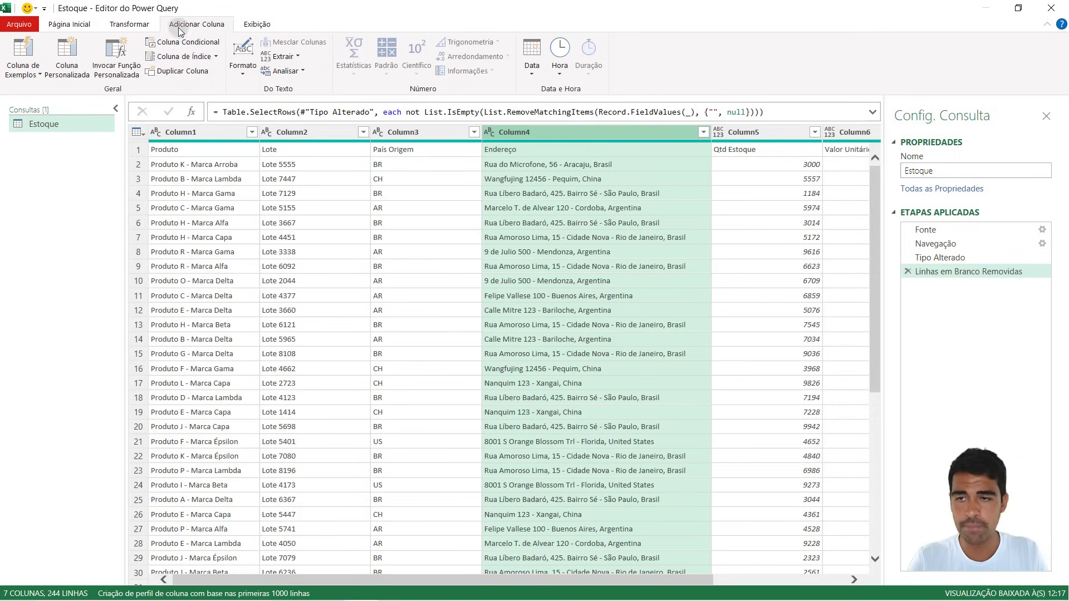
click(61, 24)
click(128, 24)
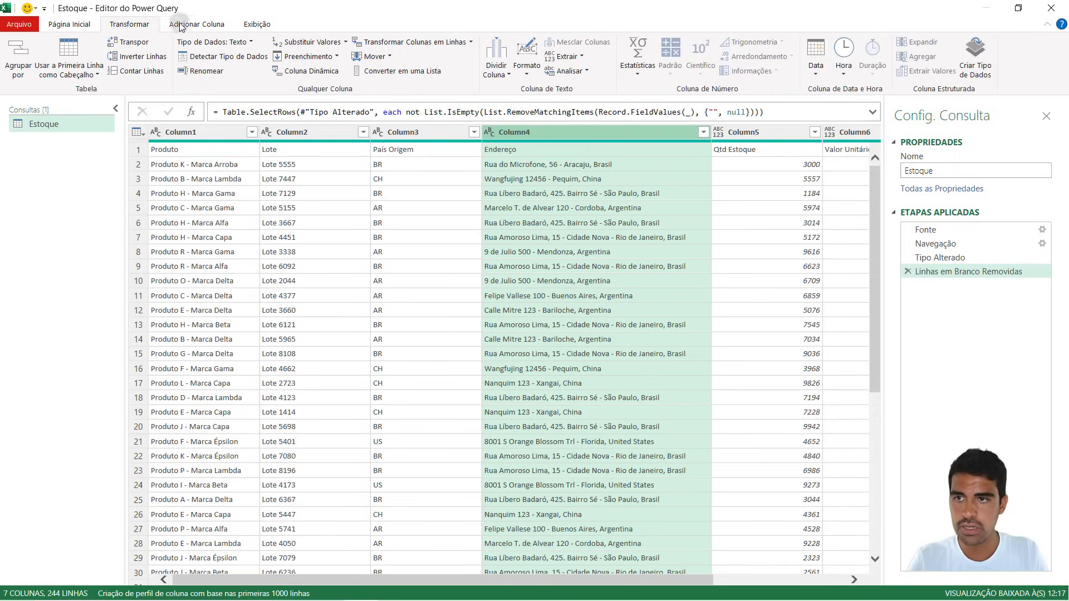
click(197, 24)
click(128, 24)
click(79, 24)
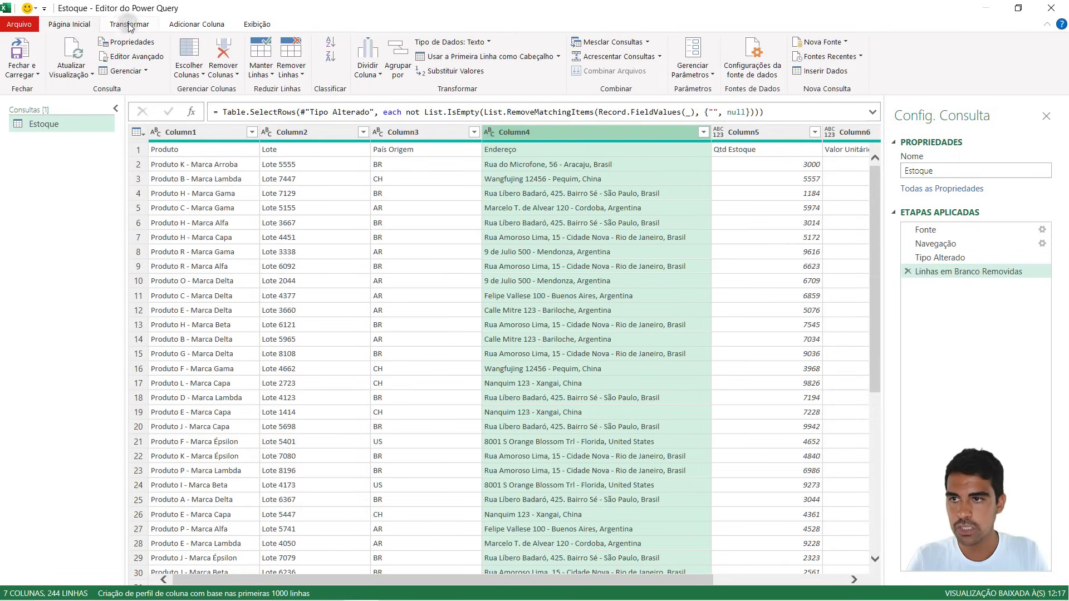
click(129, 24)
click(197, 24)
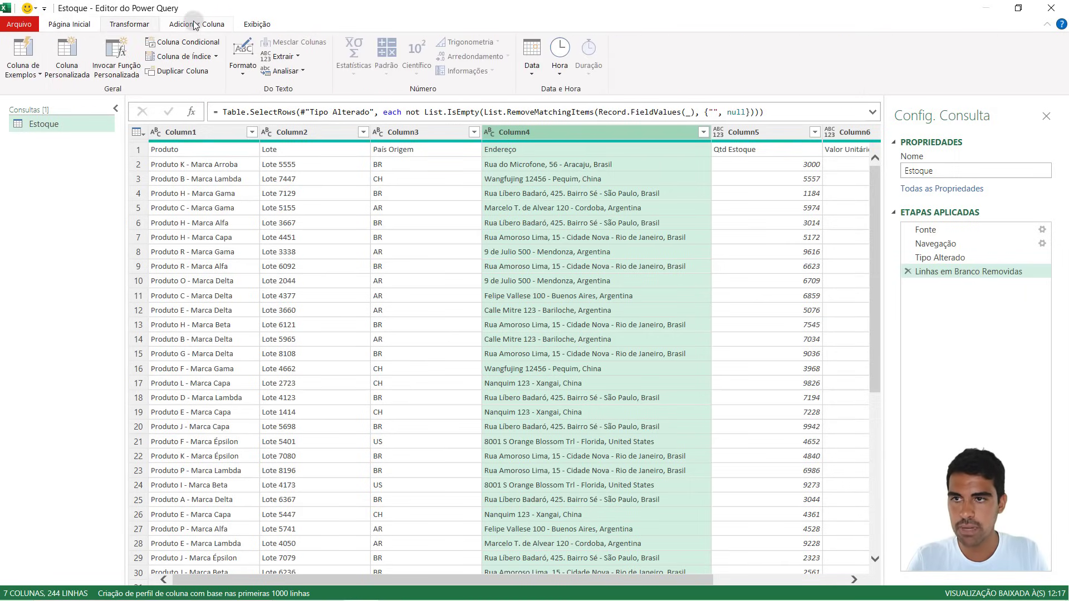
click(69, 24)
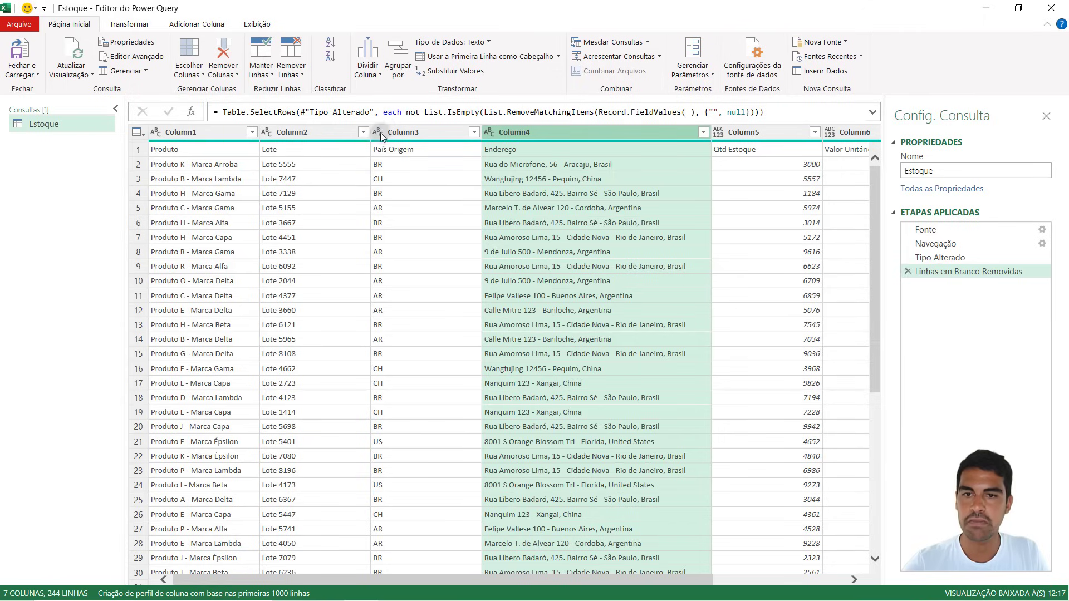
click(124, 22)
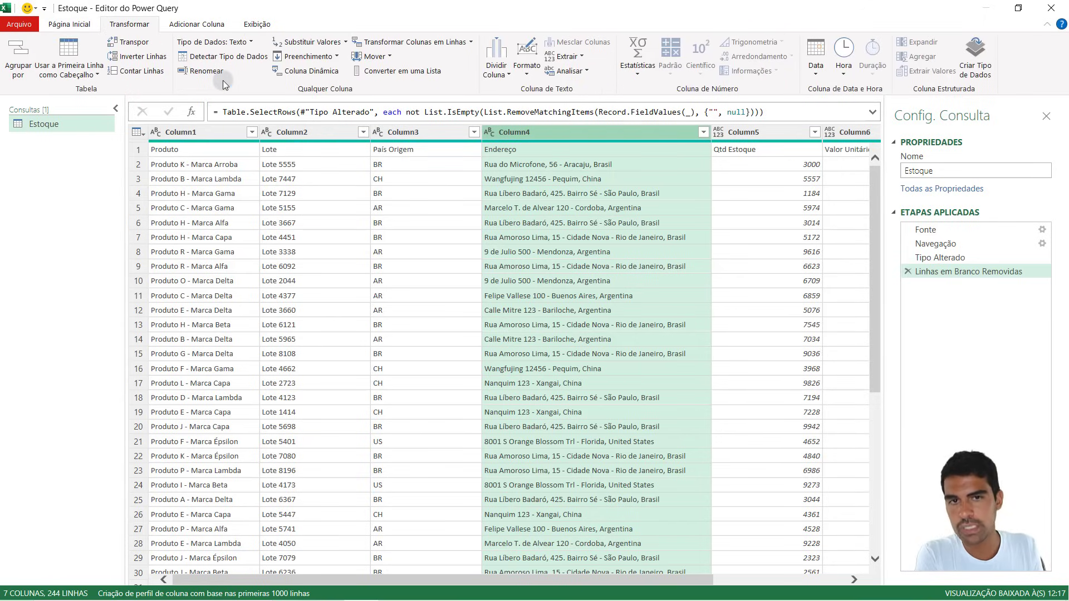
click(186, 25)
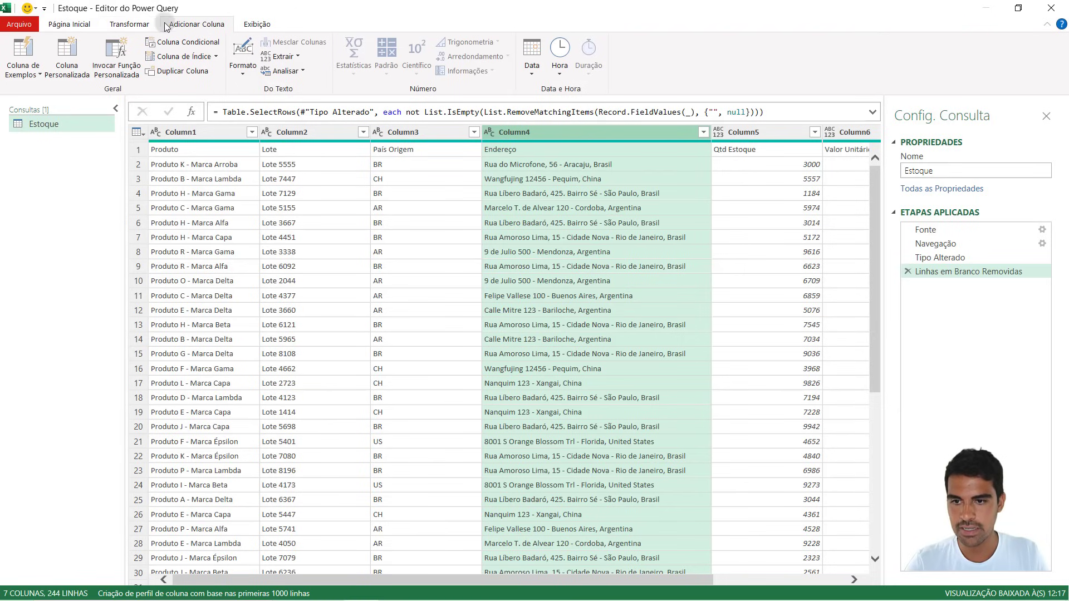
click(70, 24)
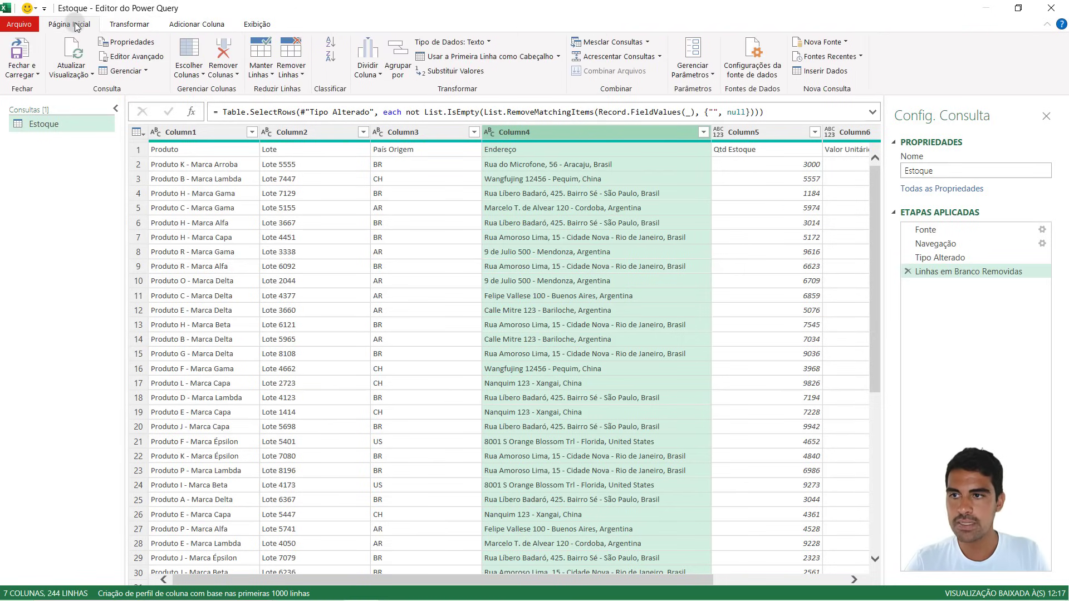
click(140, 26)
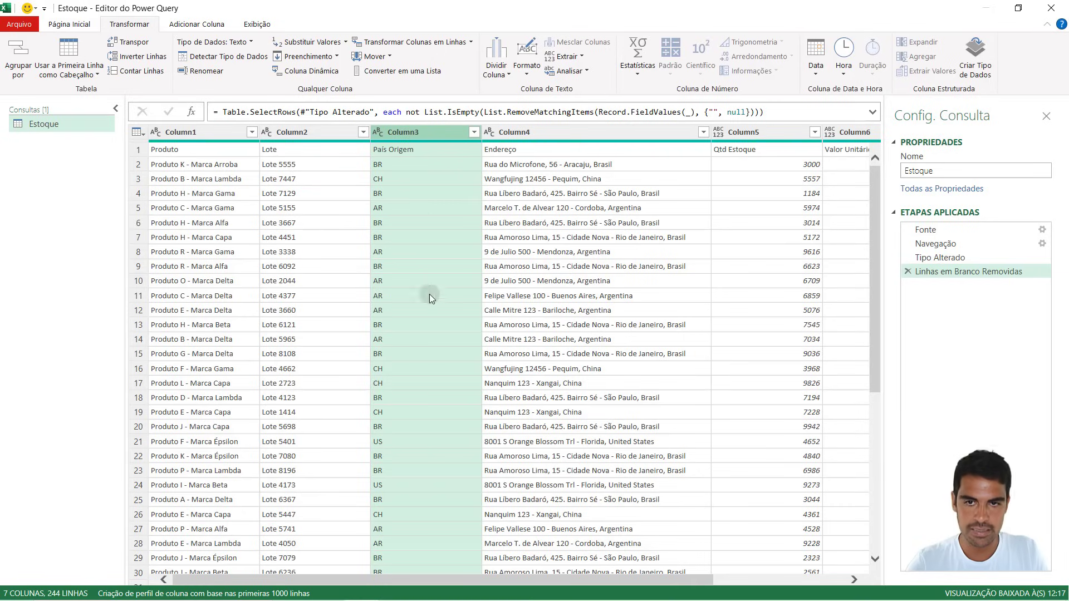
Replace BR with Brasil in the País Origem column
click(319, 41)
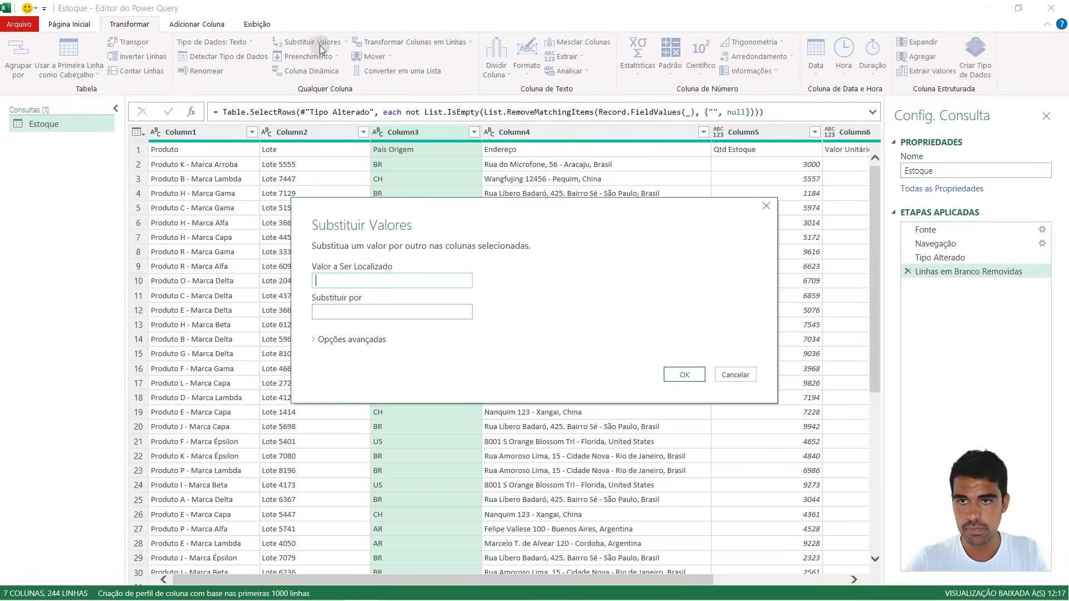
click(380, 279)
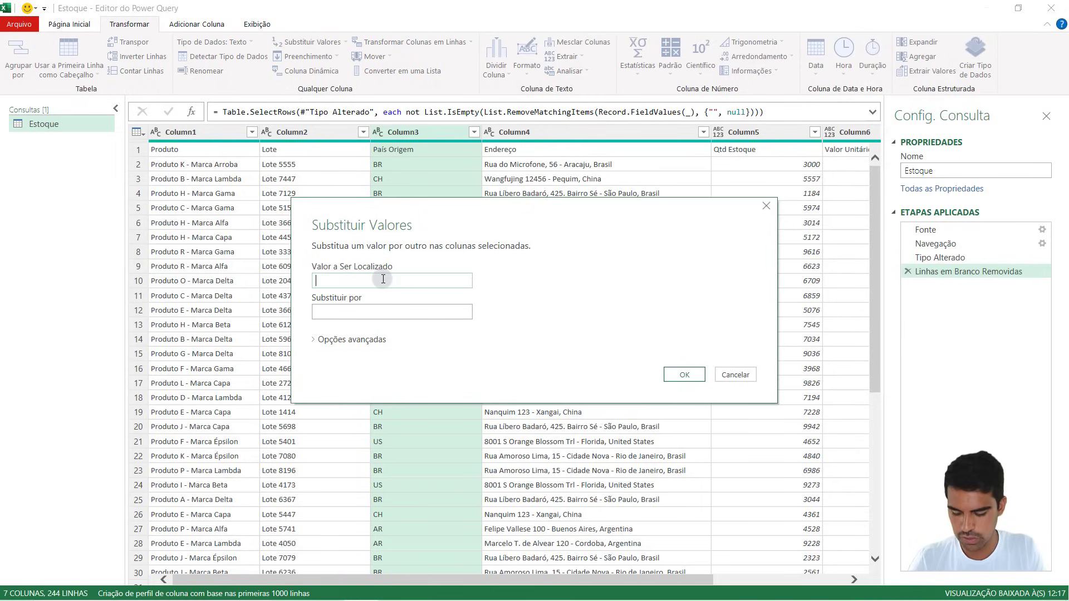
text(BR)
click(379, 310)
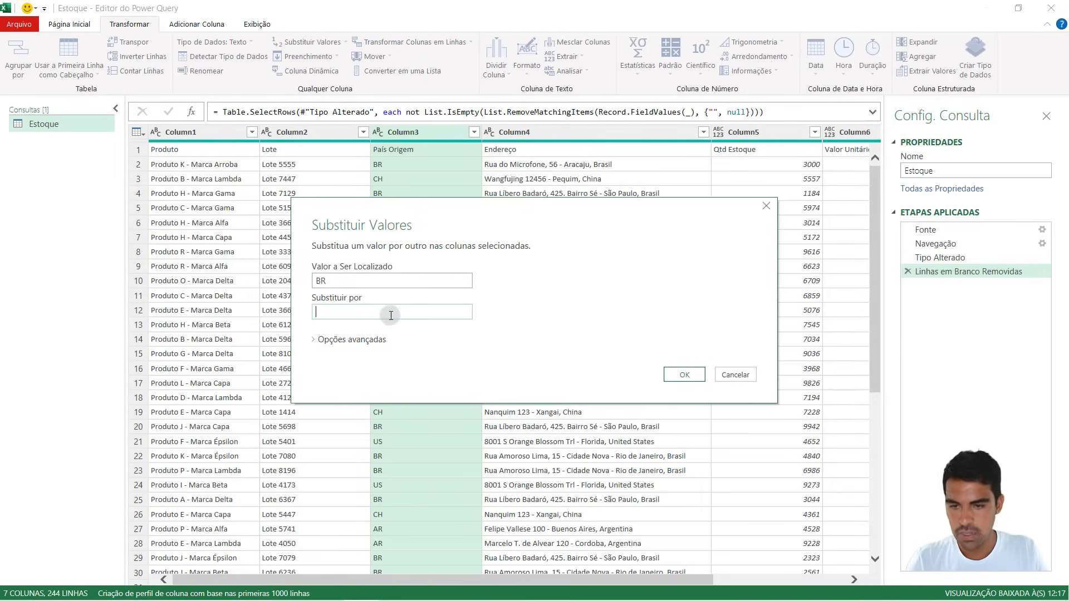
text(Braso)
key(BackSpace)
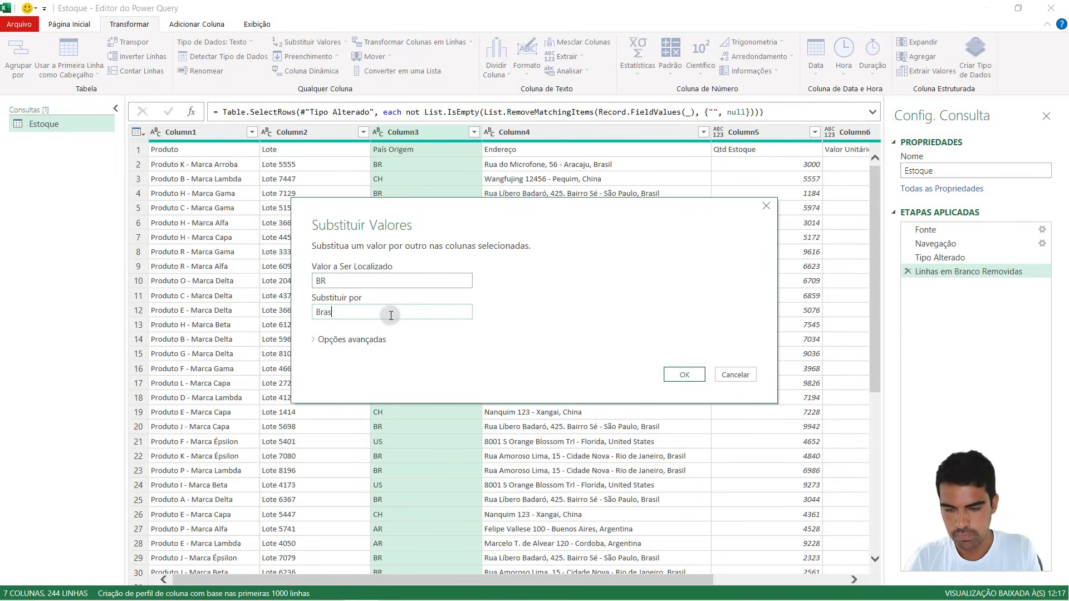
text(il)
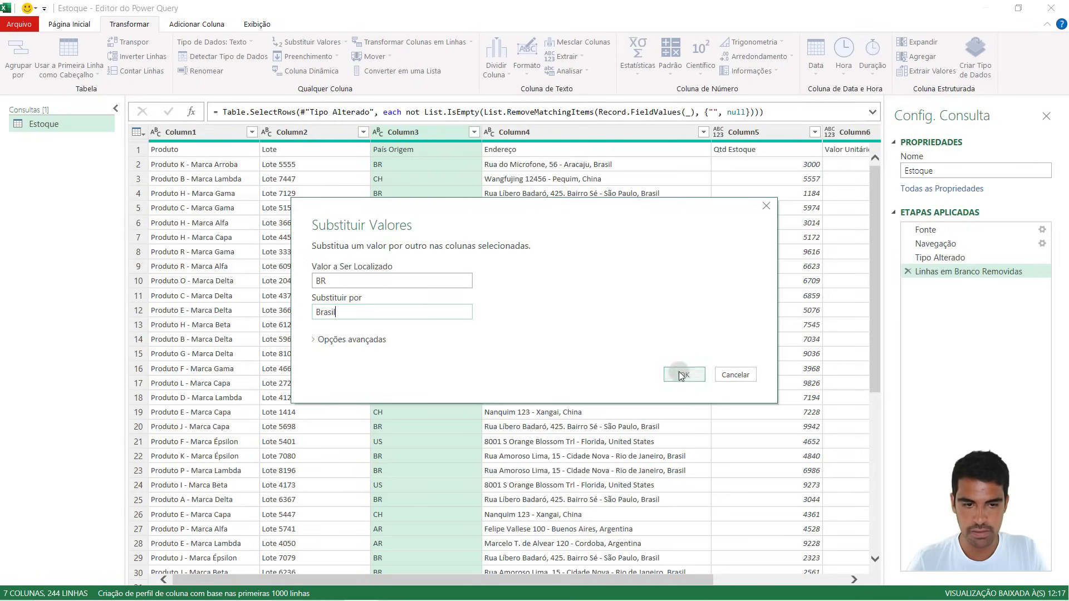
click(681, 374)
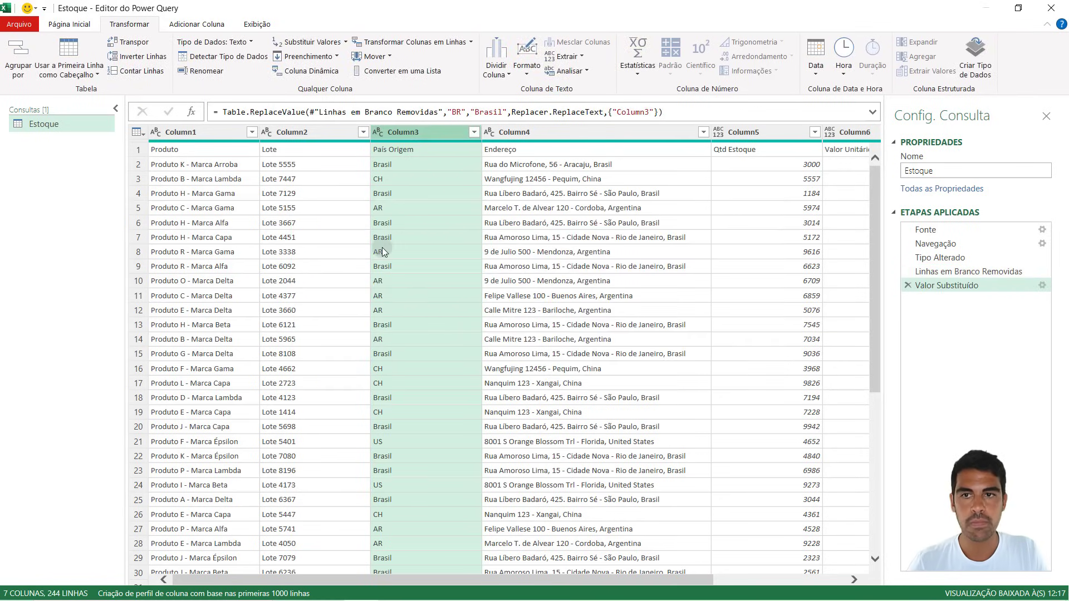
Replace AR with Argentina in the País Origem column
click(317, 45)
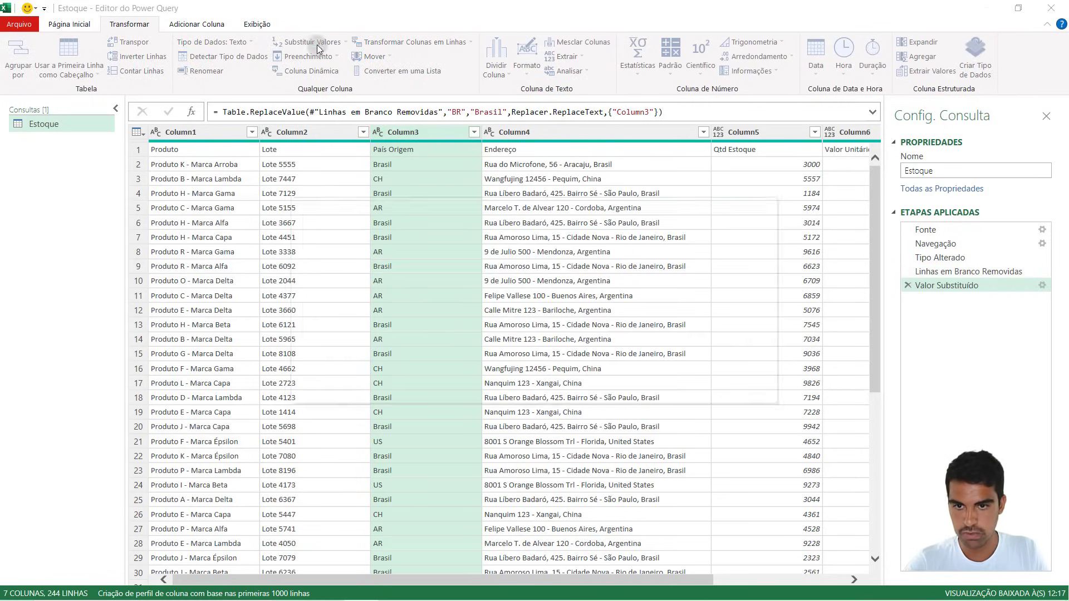
text(AR)
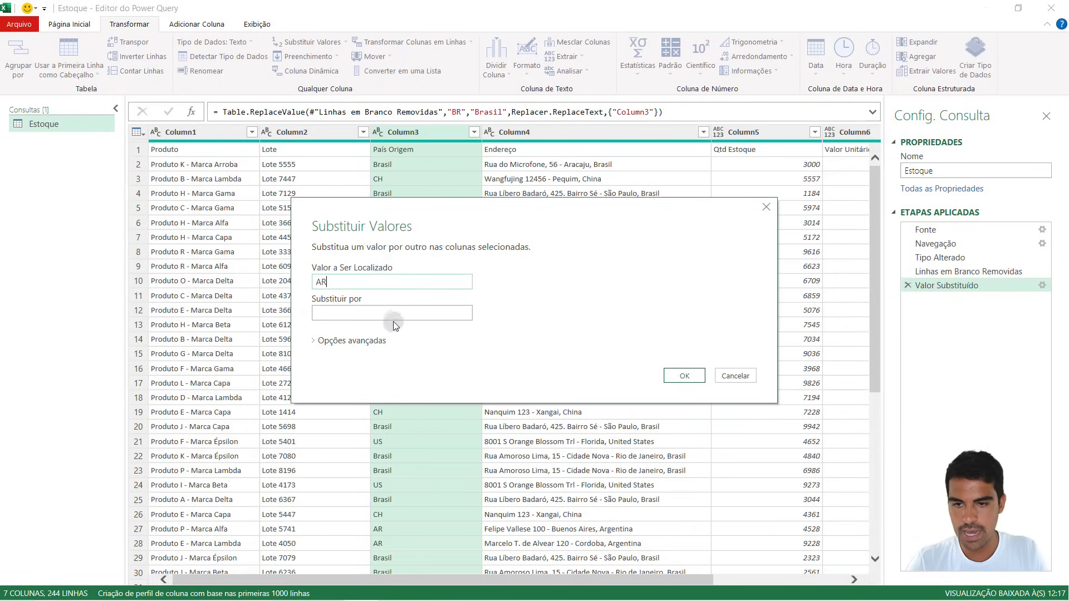
click(397, 315)
text(Ar)
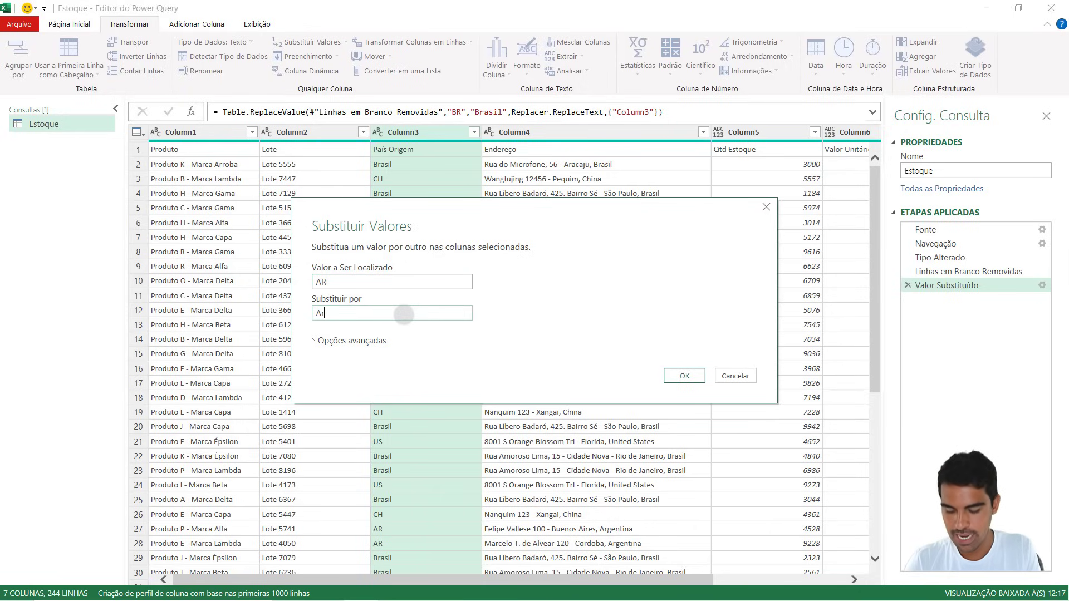
text(genti)
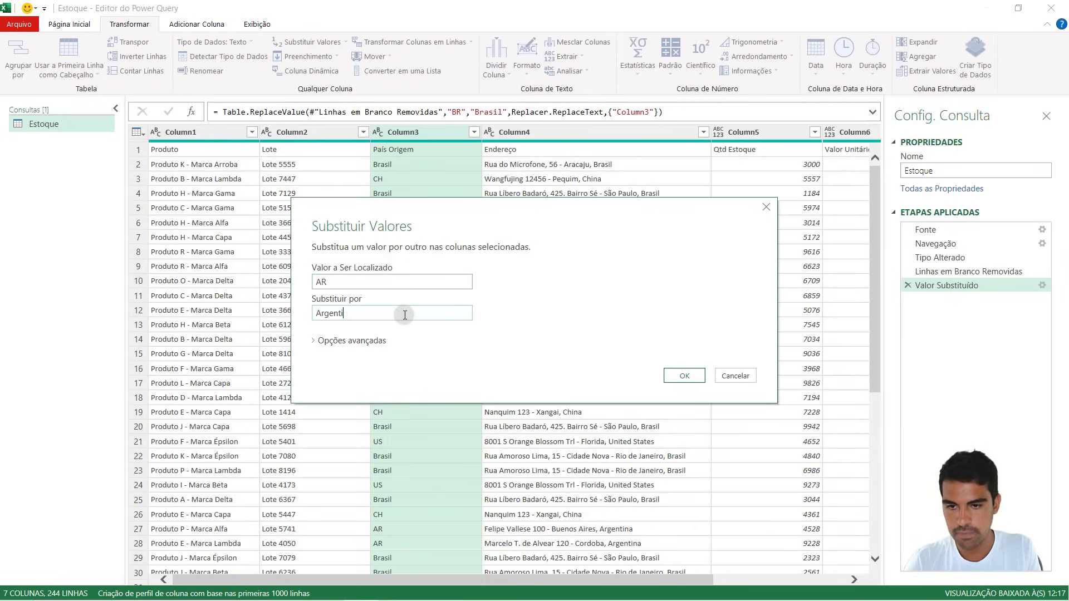
text(na)
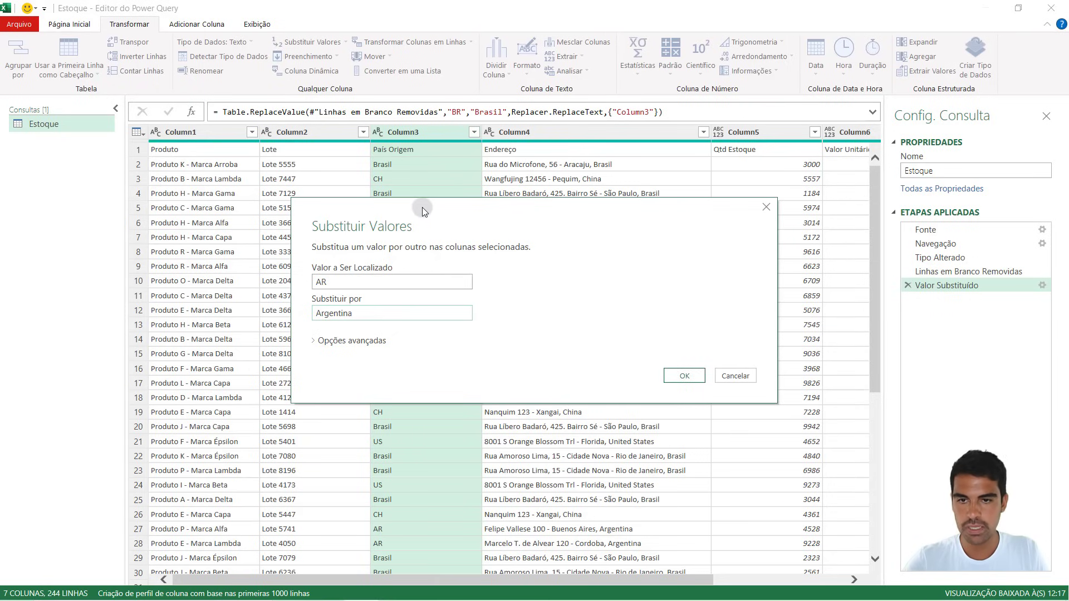
drag(422, 207, 368, 323)
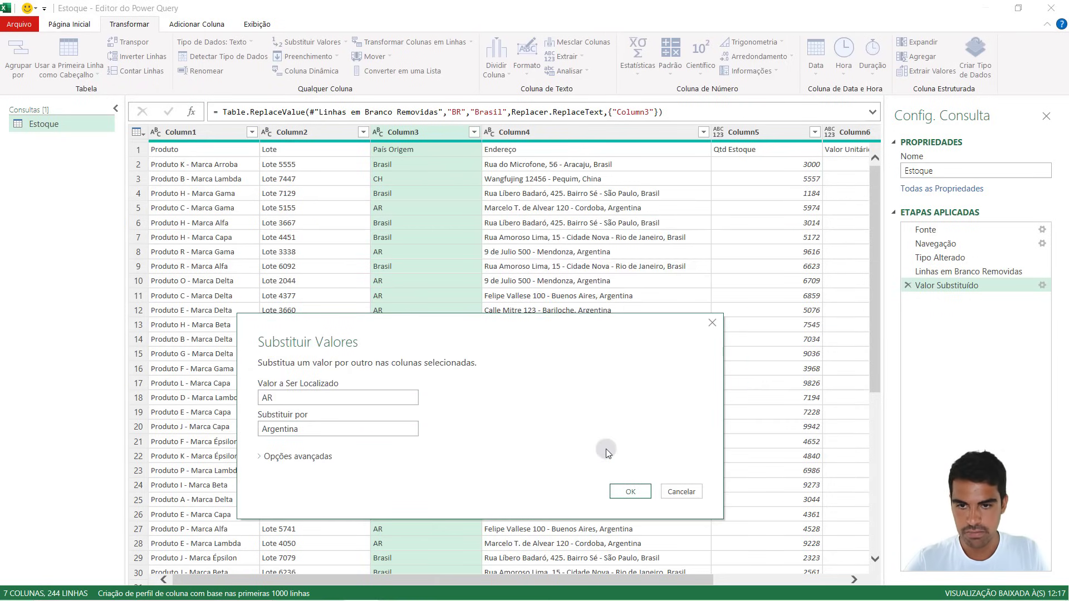
click(637, 492)
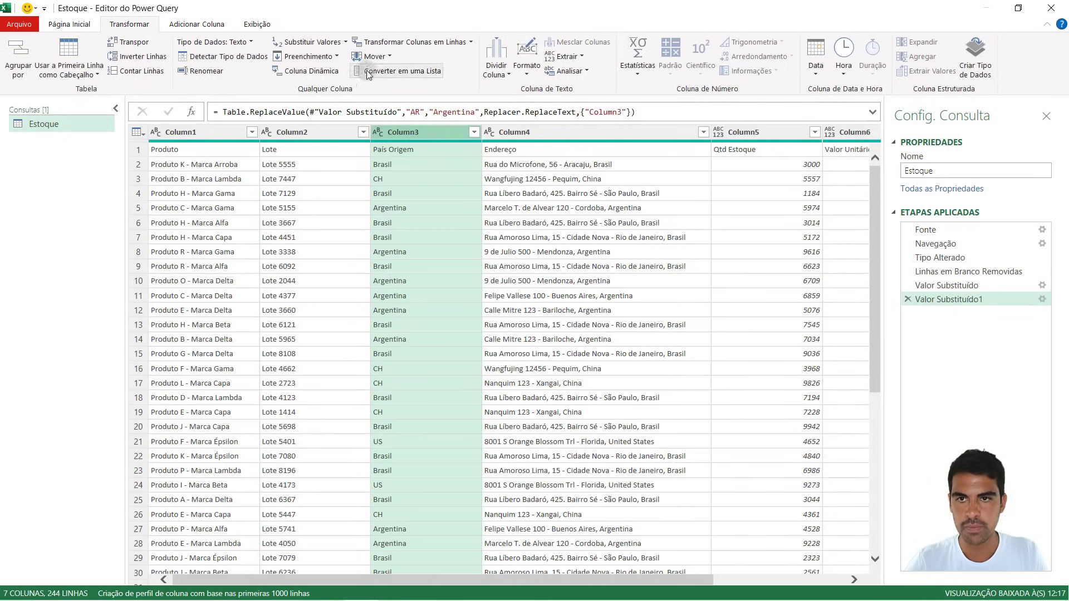
Replace CH with China in the País Origem column
click(315, 42)
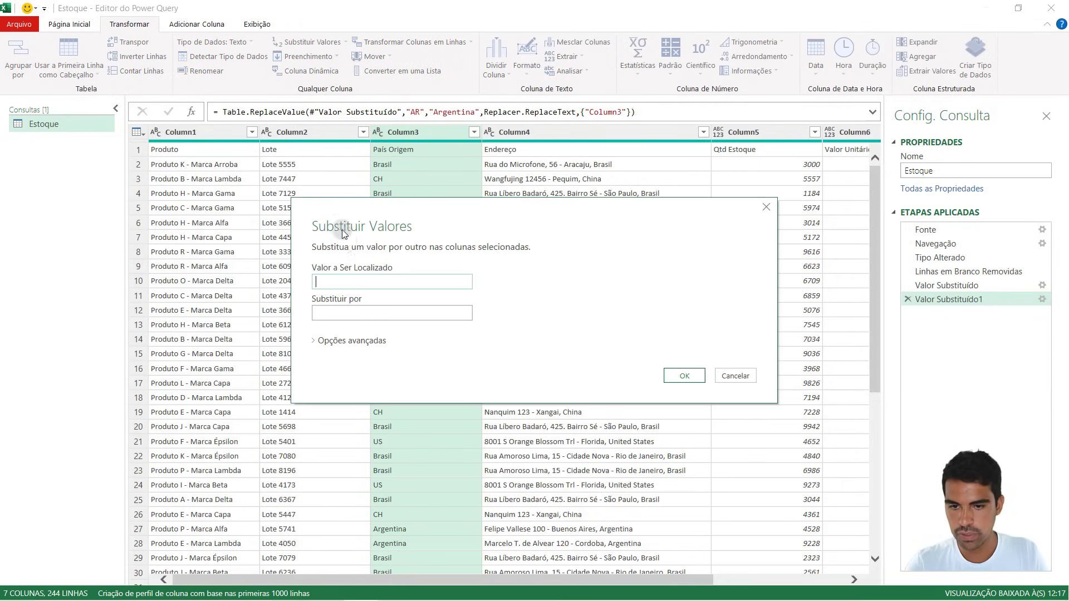
text(CH)
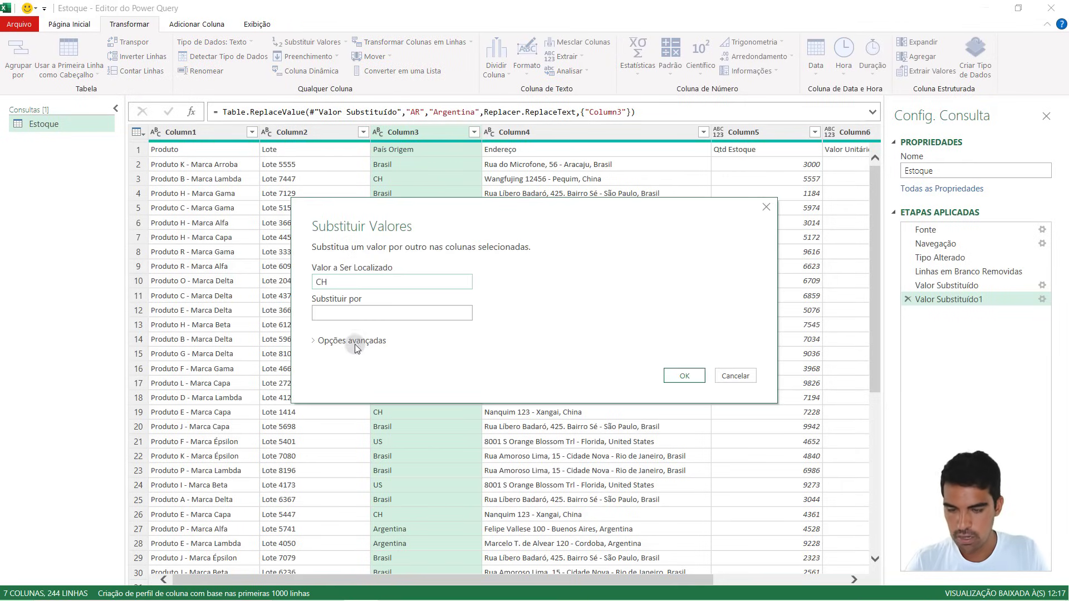
click(366, 317)
text(Chn)
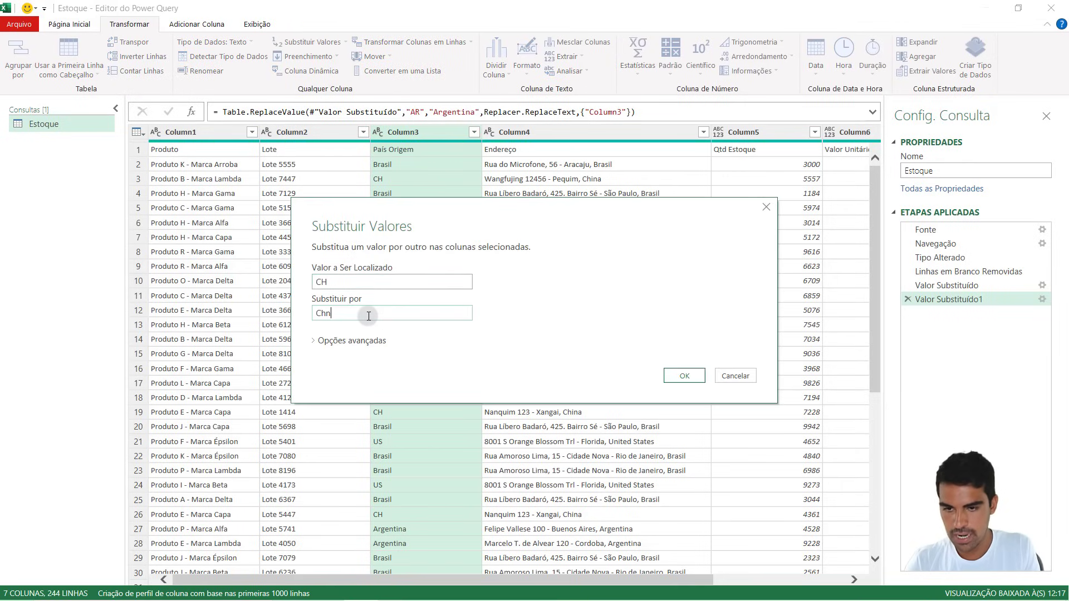
text(a)
key(BackSpace)
key(BackSpace)
key(BackSpace)
text(hin)
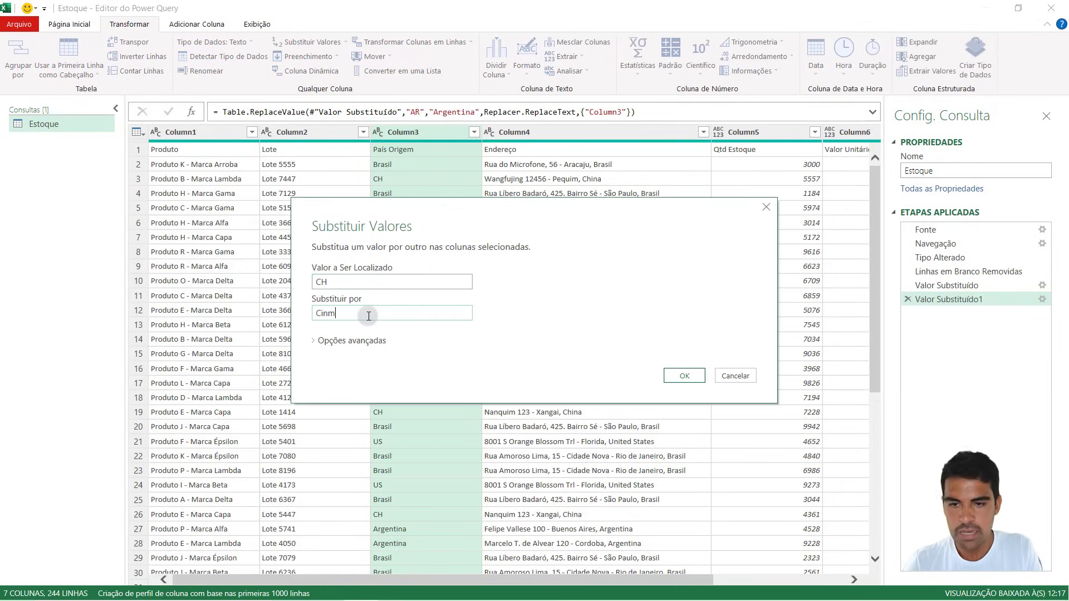
key(BackSpace)
key(BackSpace)
key(BackSpace)
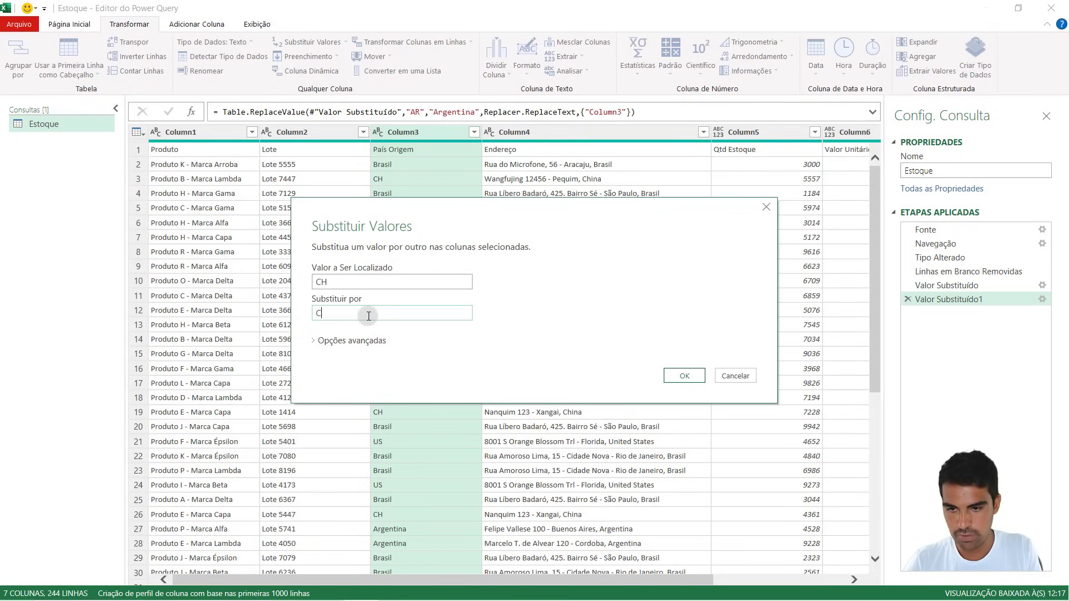
text(hina)
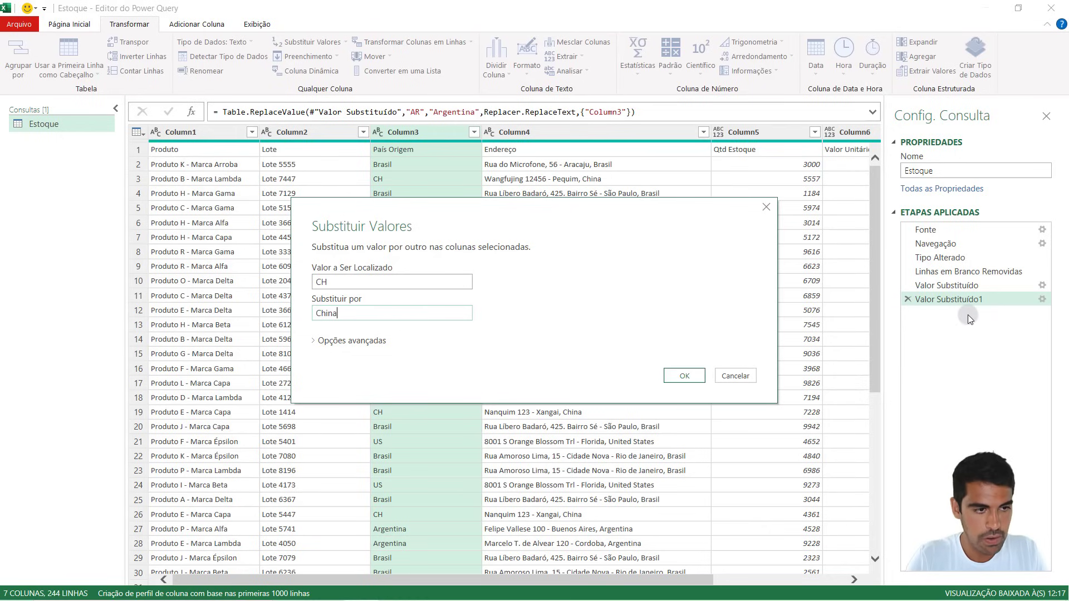
click(682, 375)
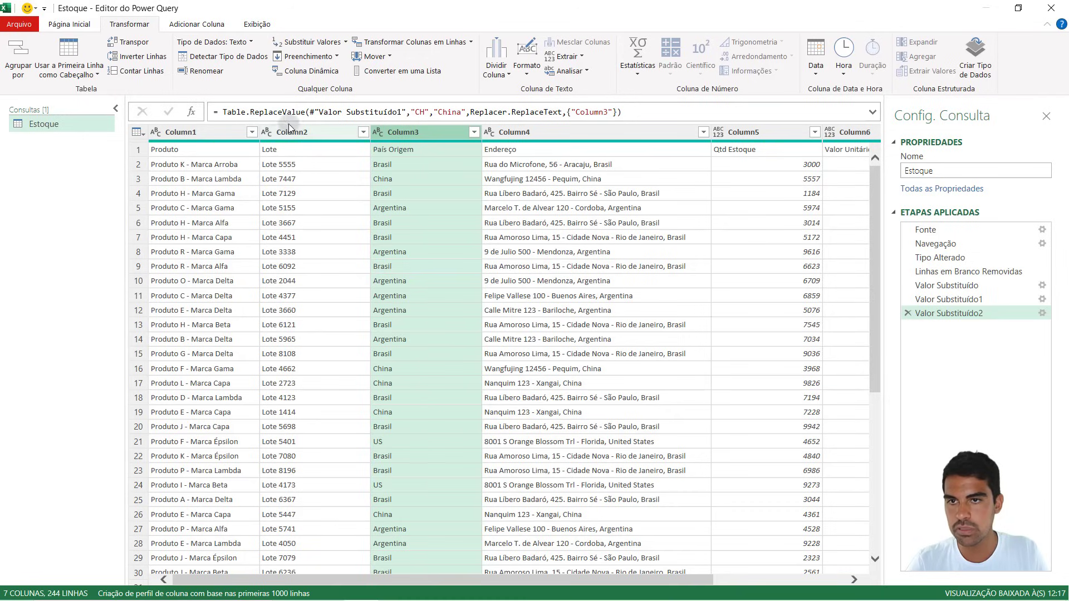
Enter US as the value to find and Estados Unidos as its replacement
click(326, 46)
text(U)
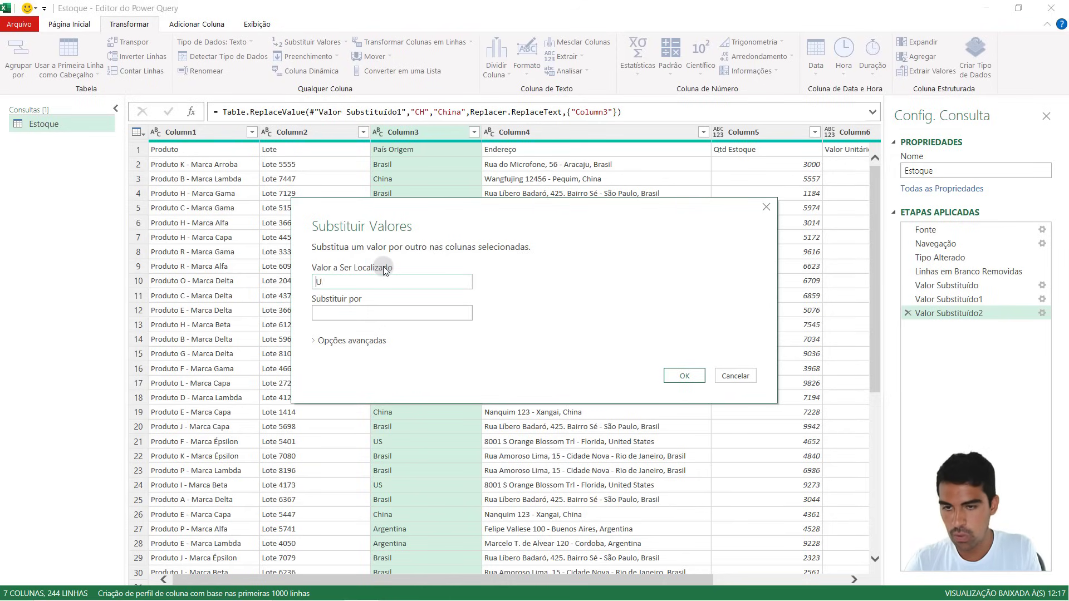
text(S)
click(413, 312)
text(es)
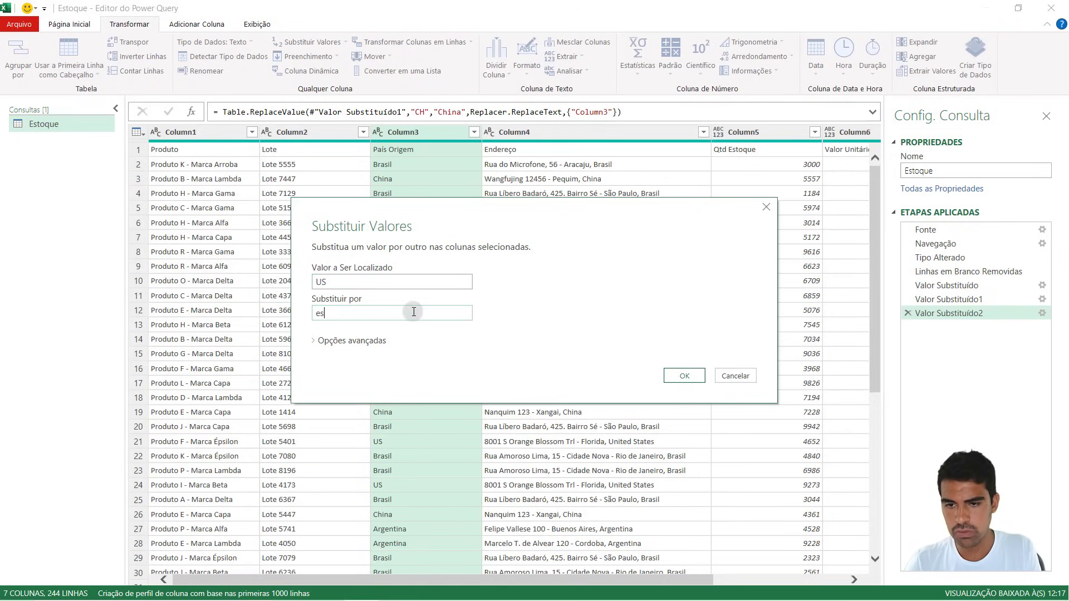
key(BackSpace)
key(BackSpace)
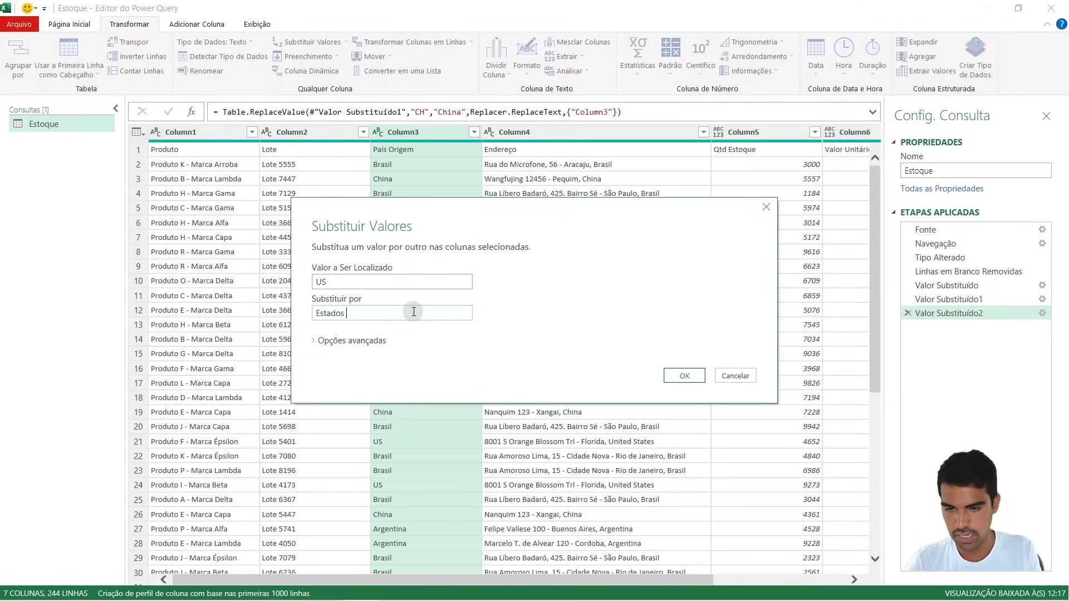
text(Unidos)
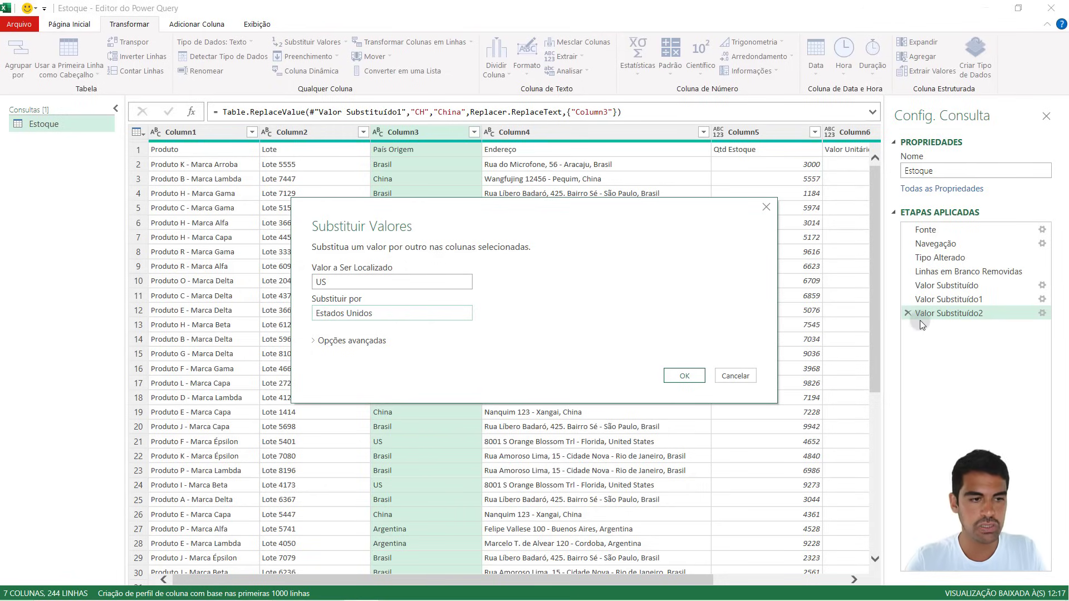
Apply the US → Estados Unidos replacement and select Column1 with the product names
click(684, 376)
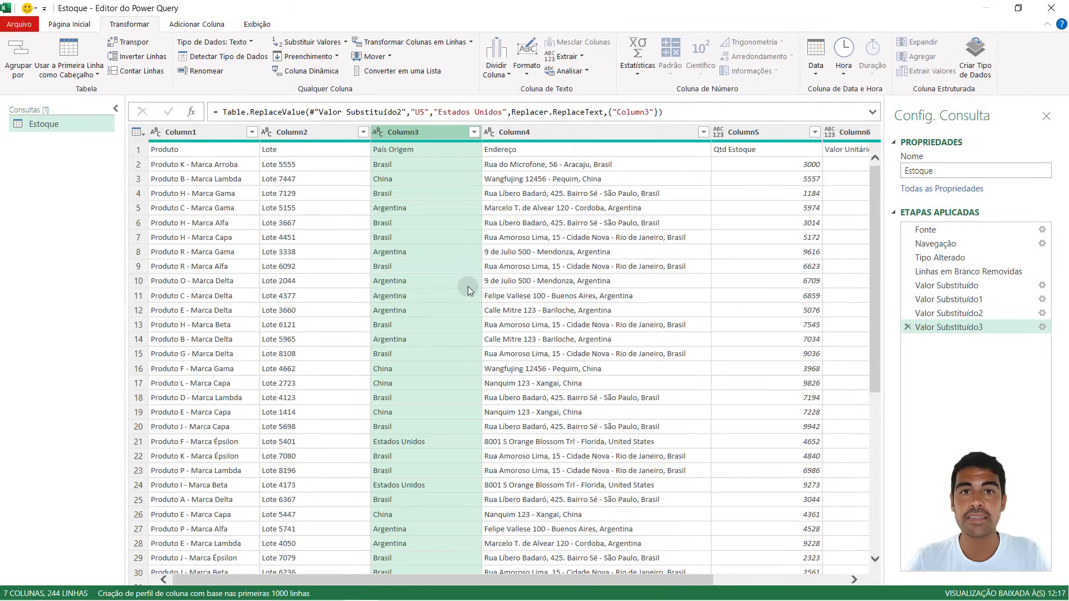
mouse_move(926, 229)
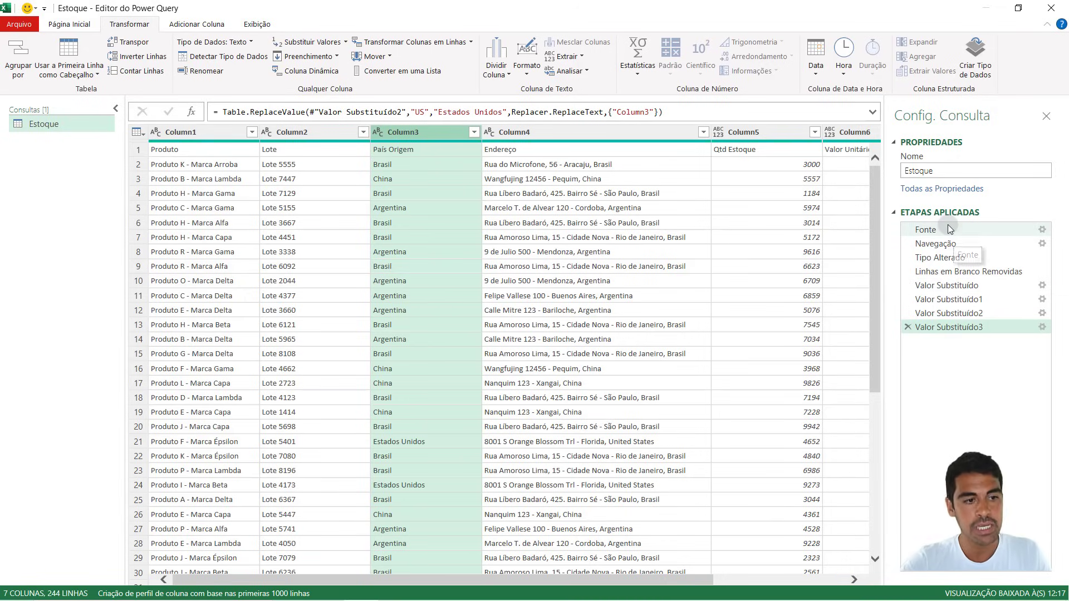
click(184, 132)
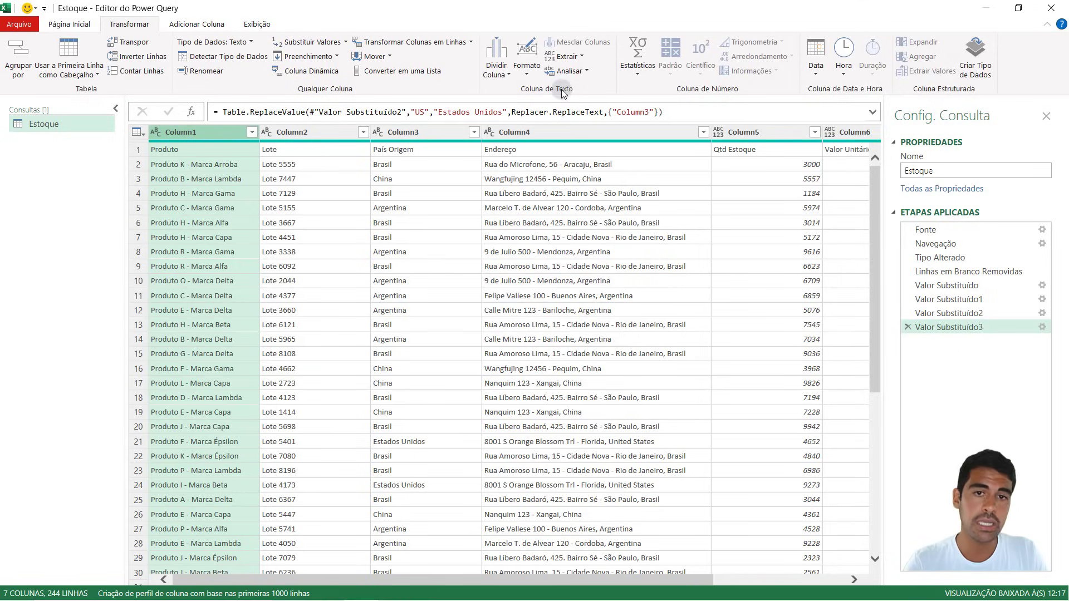
Split Column1 by the custom delimiter '- ' into Column1.1 products and Column1.2 brands
click(502, 75)
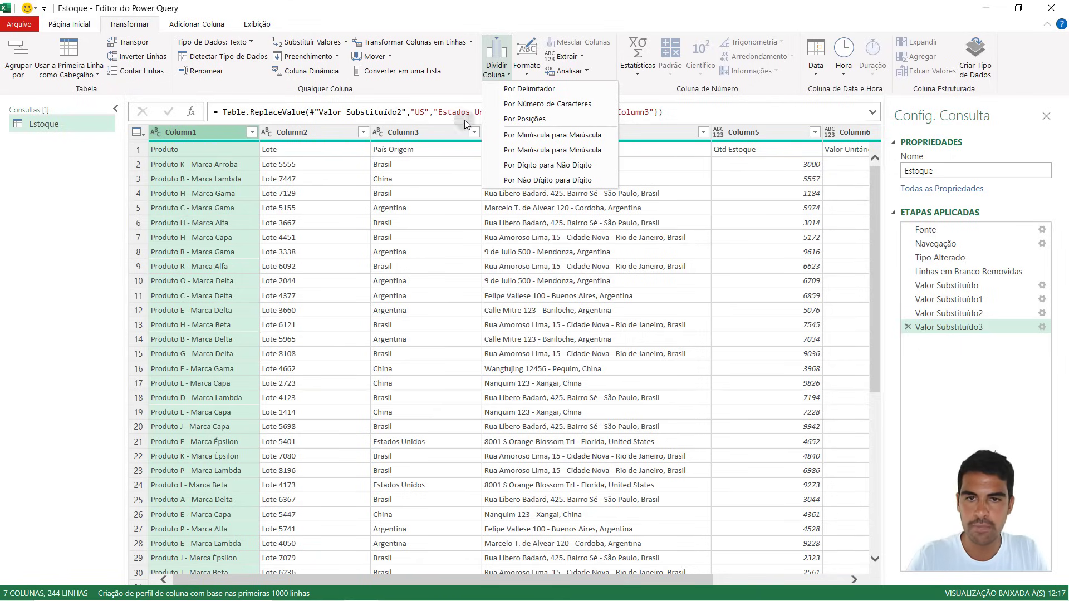
click(563, 89)
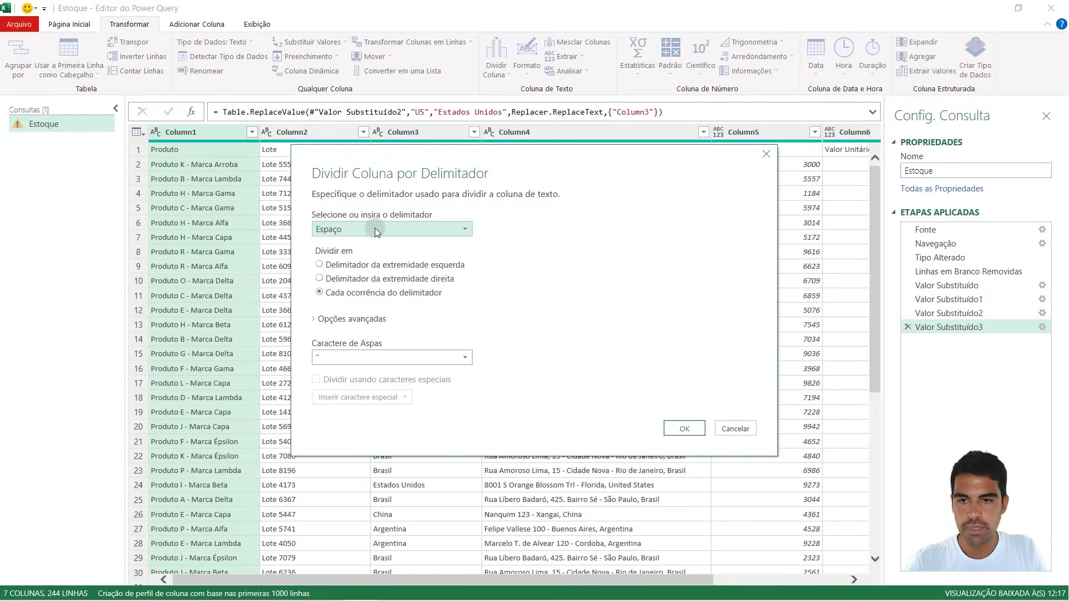
click(375, 229)
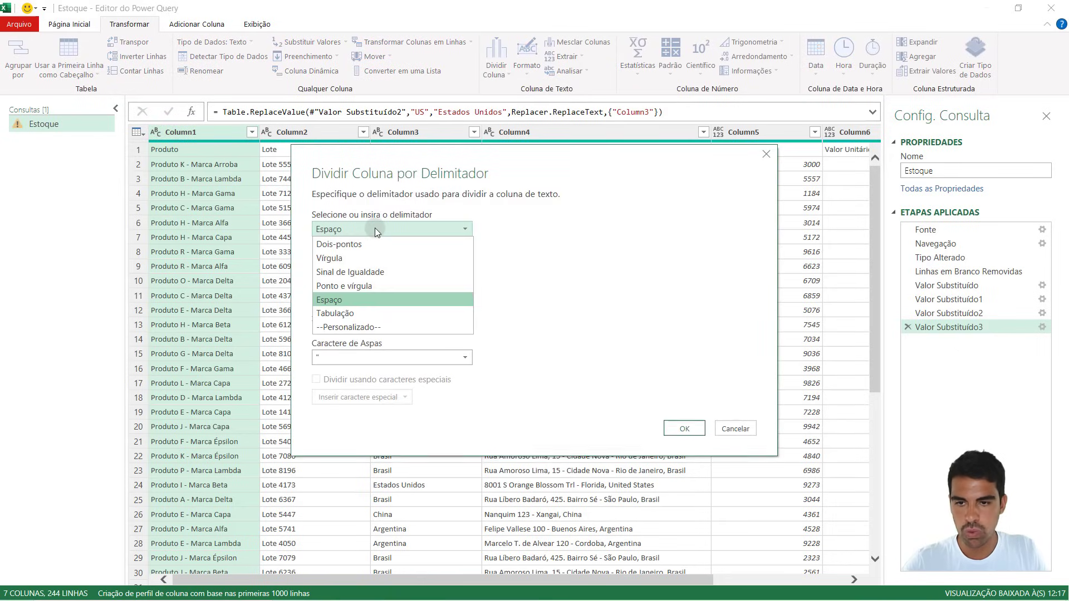
click(343, 327)
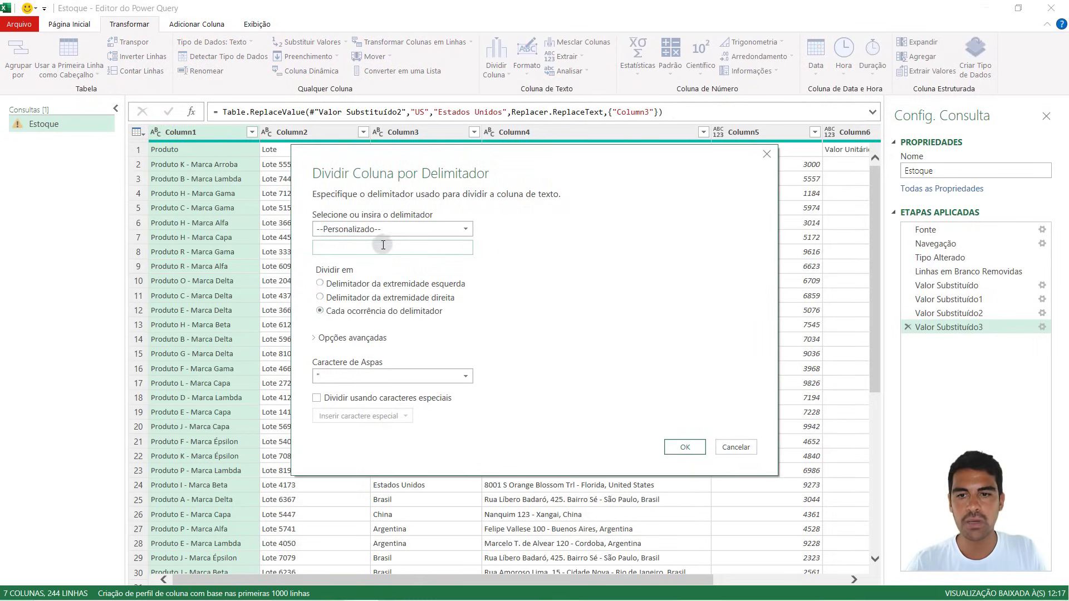
text(-)
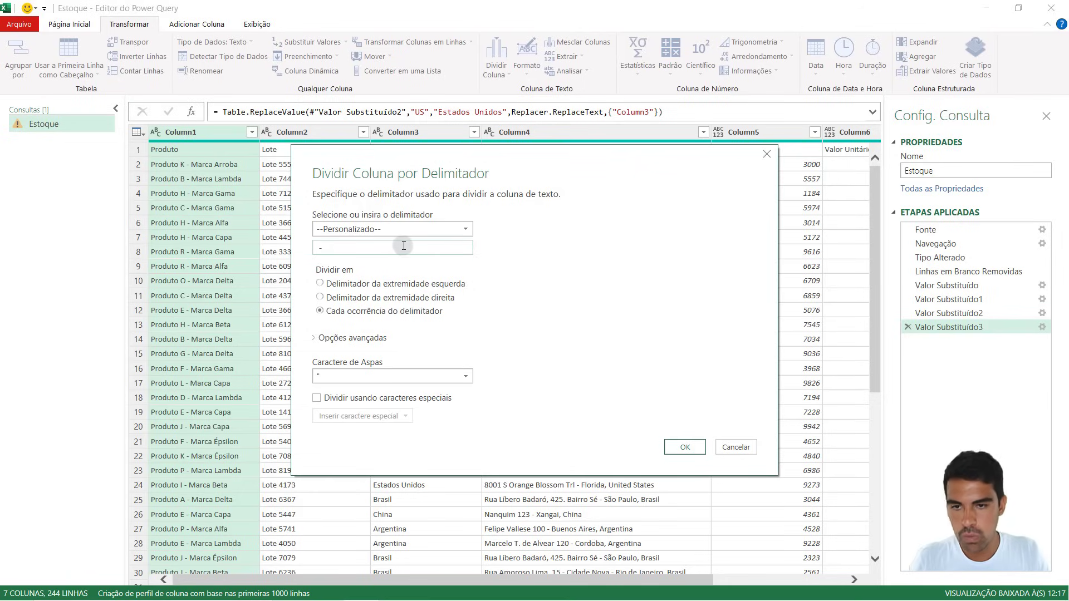
drag(389, 247, 283, 241)
key(BackSpace)
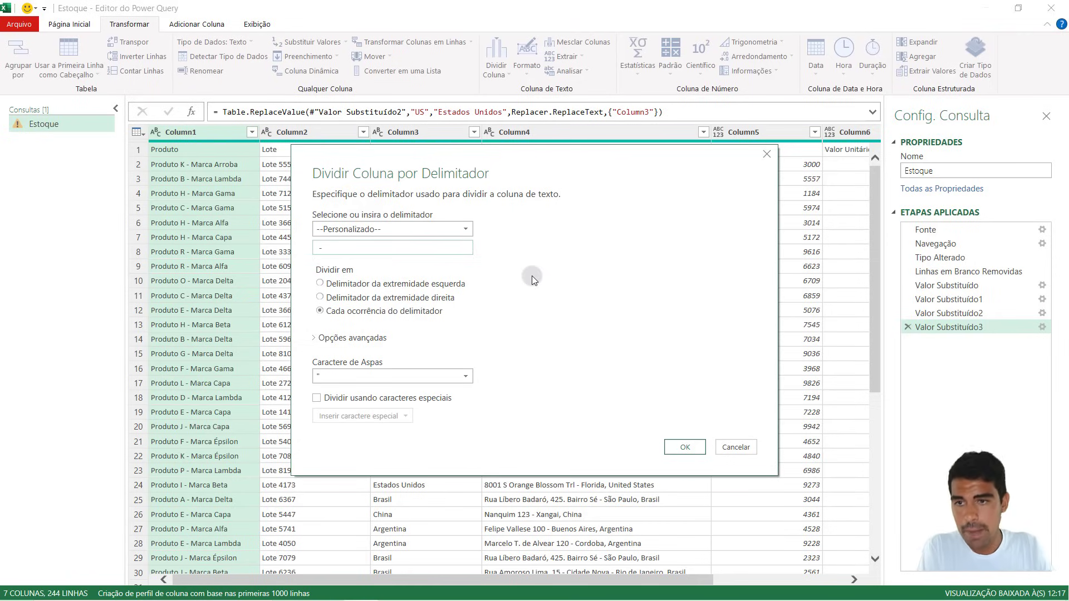
click(685, 447)
Inspect the new Column1.1 and Column1.2 values and the label row across the grid
click(303, 255)
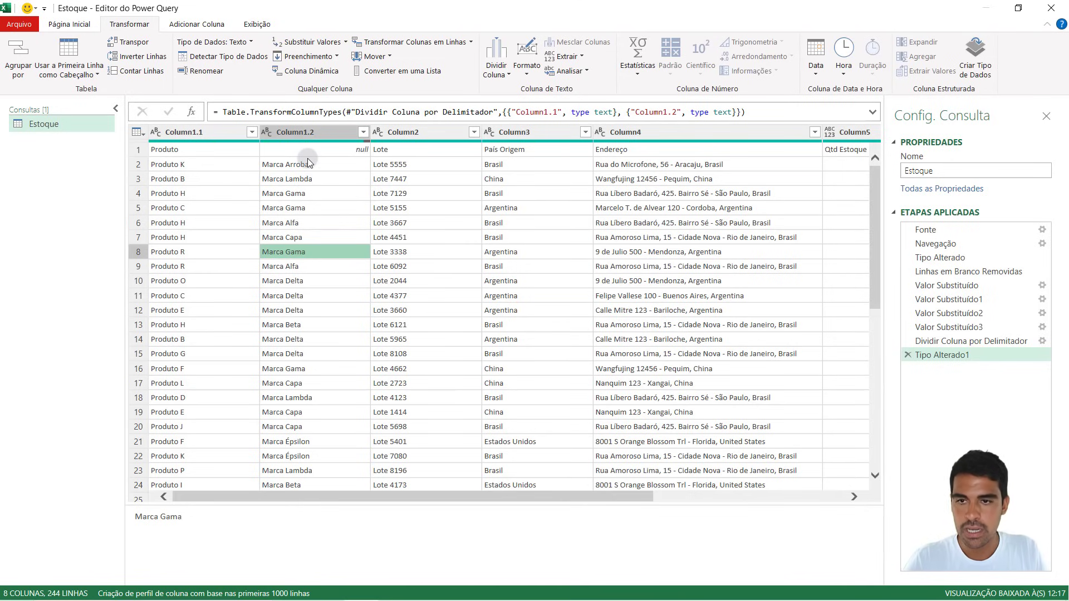
click(137, 150)
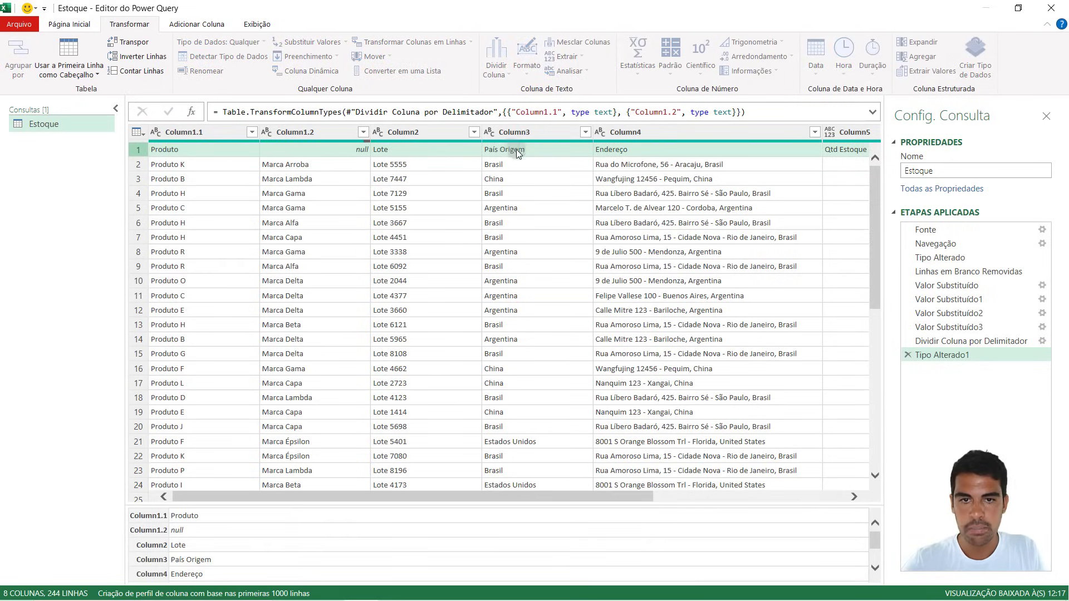
drag(633, 497, 830, 463)
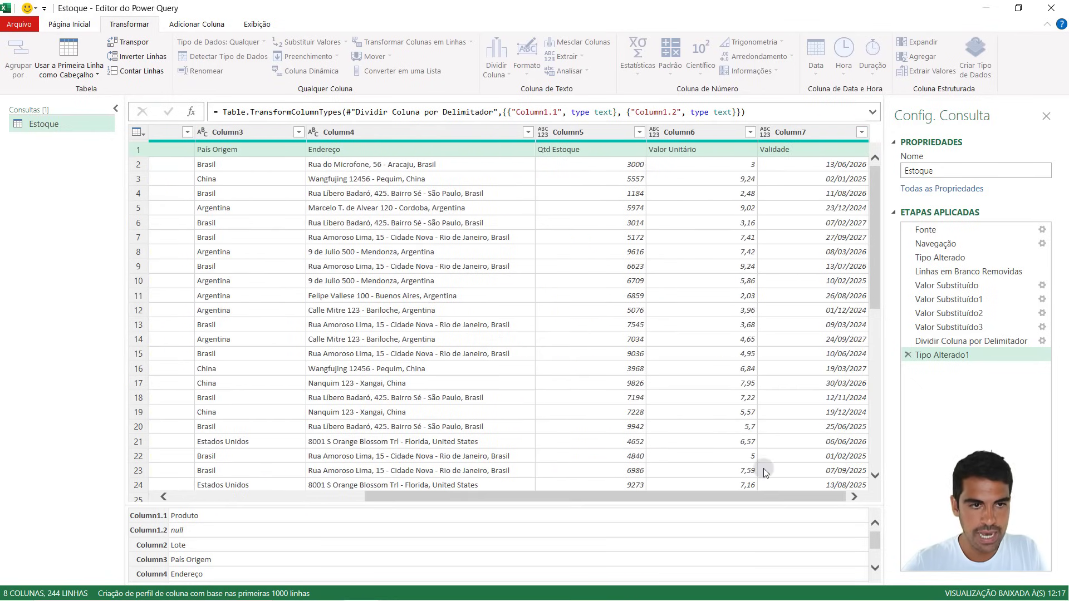
drag(755, 494, 563, 496)
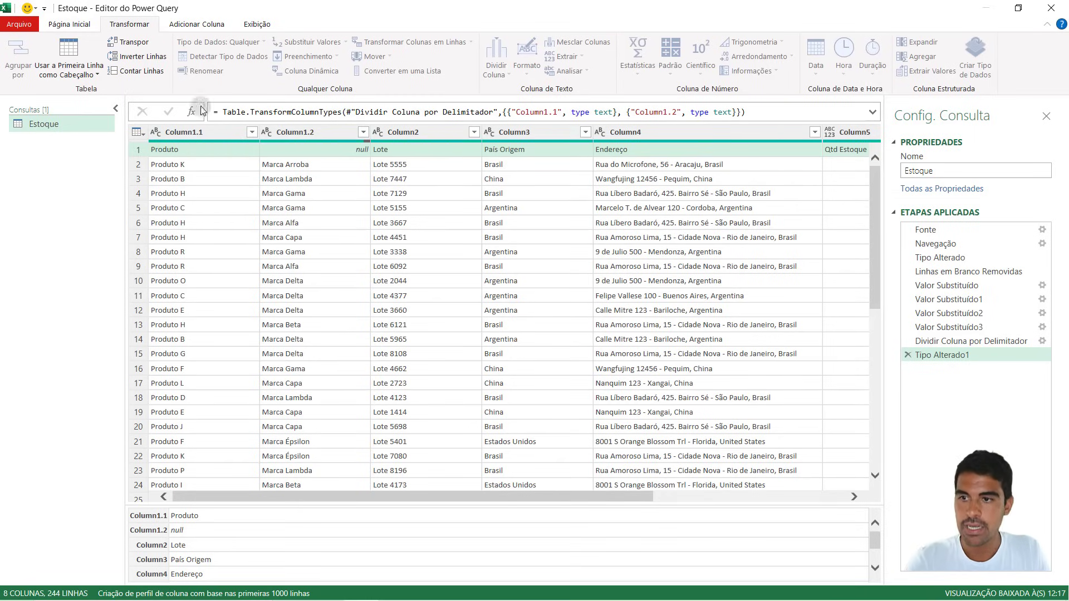
click(84, 23)
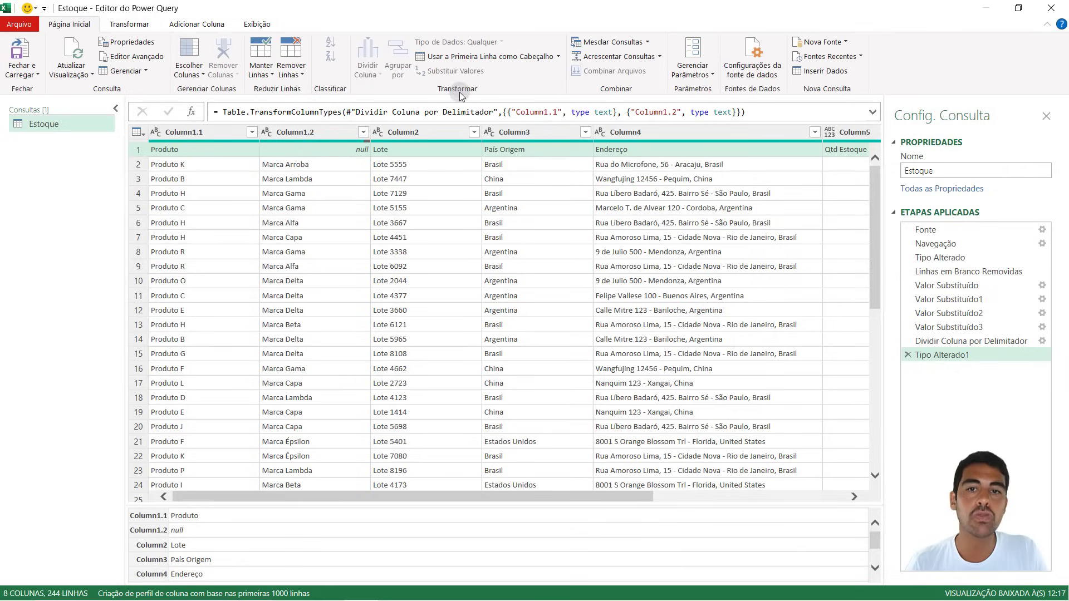
Promote the first row to headers and check the Lote and País Origem columns
click(478, 58)
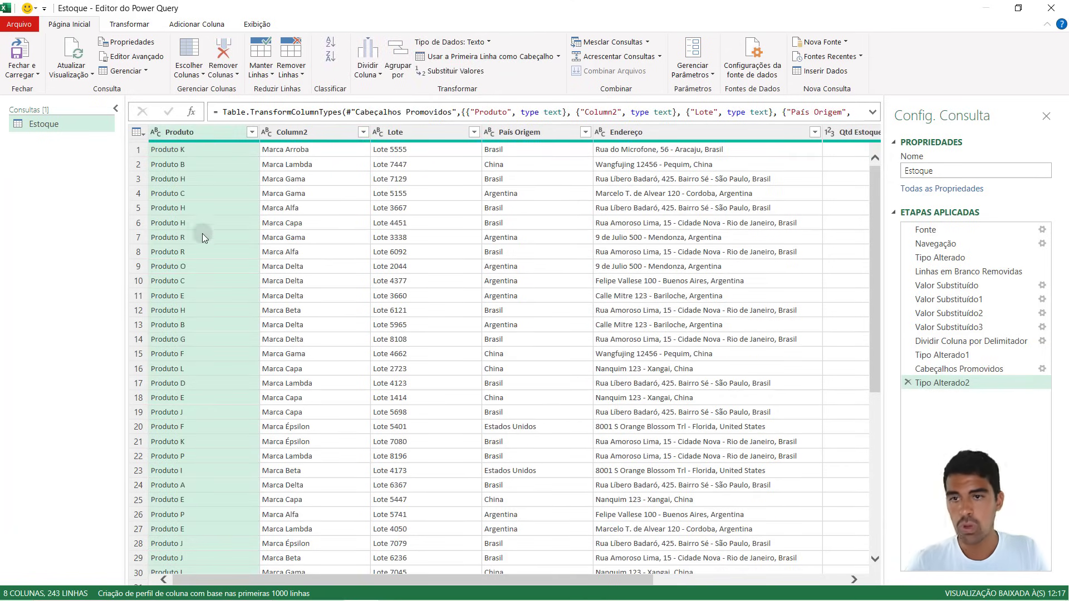
click(397, 166)
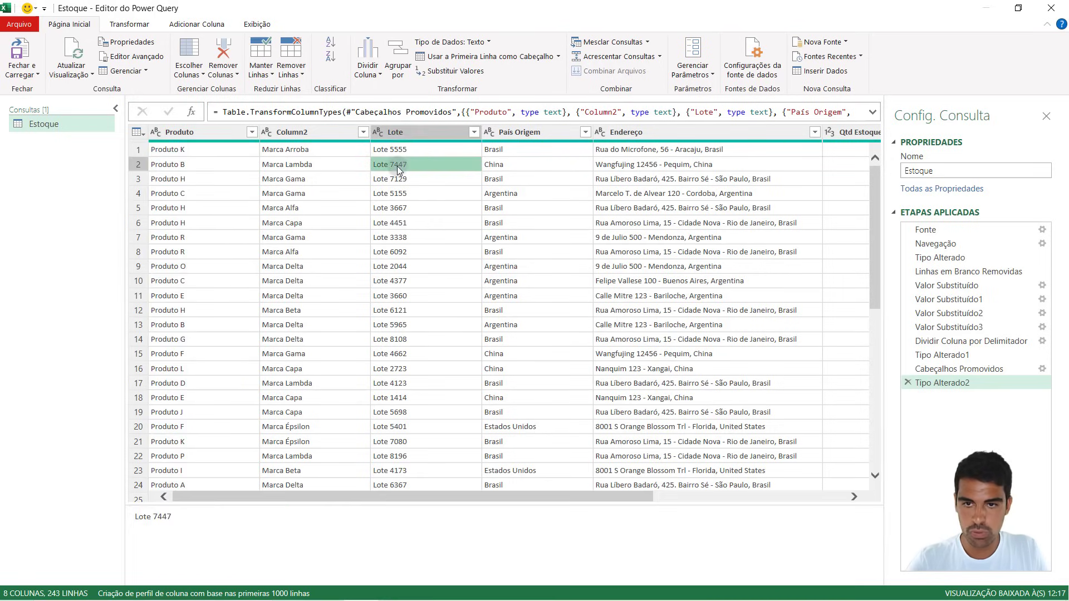
click(405, 128)
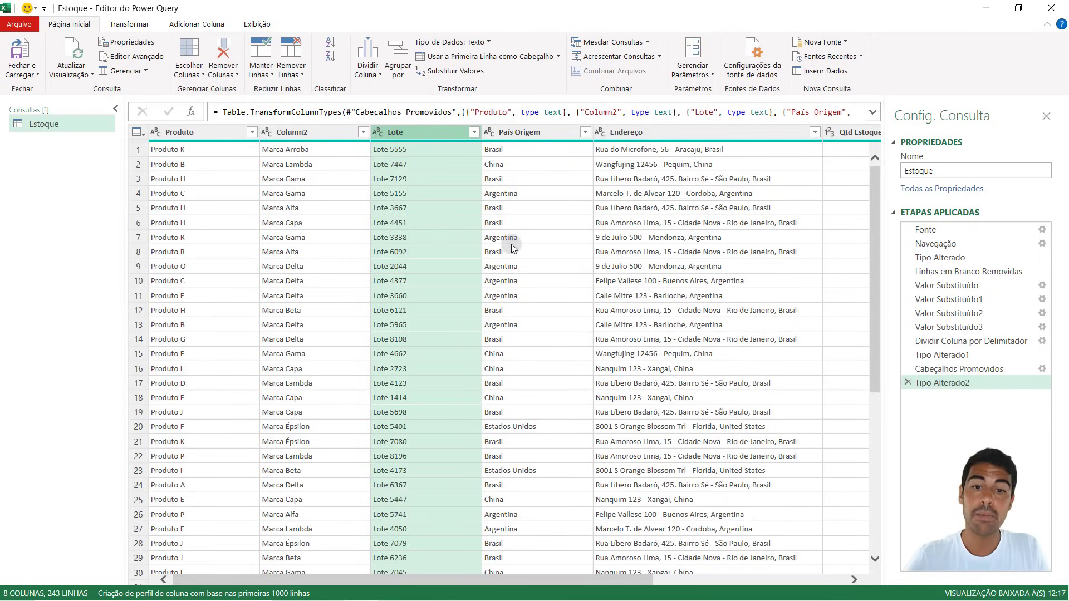
click(520, 132)
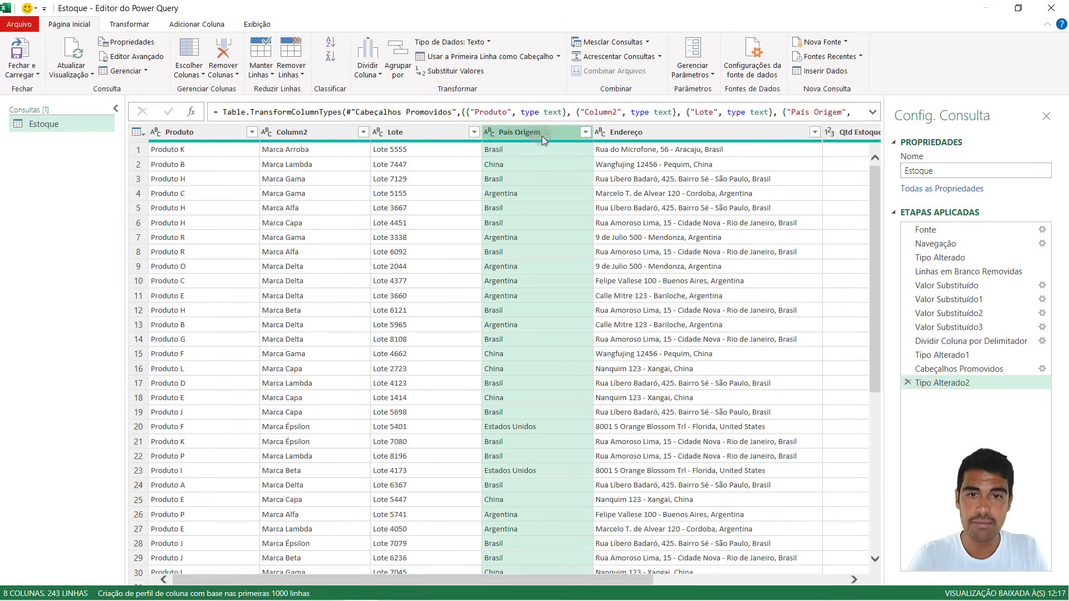
Rename the Column2 brand header to Marca
double_click(306, 135)
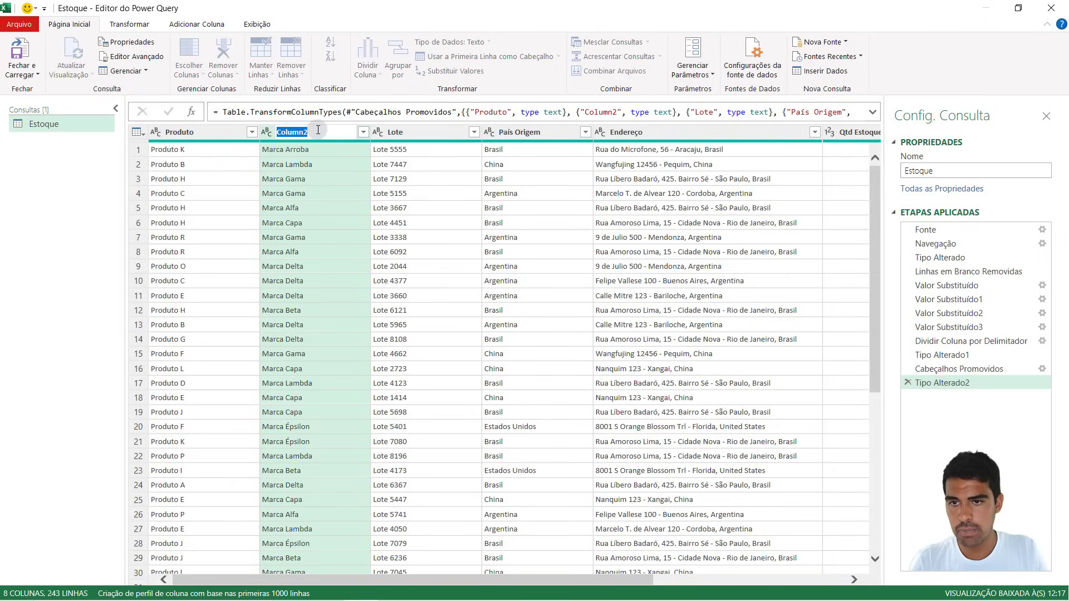
text(Marca)
key(Return)
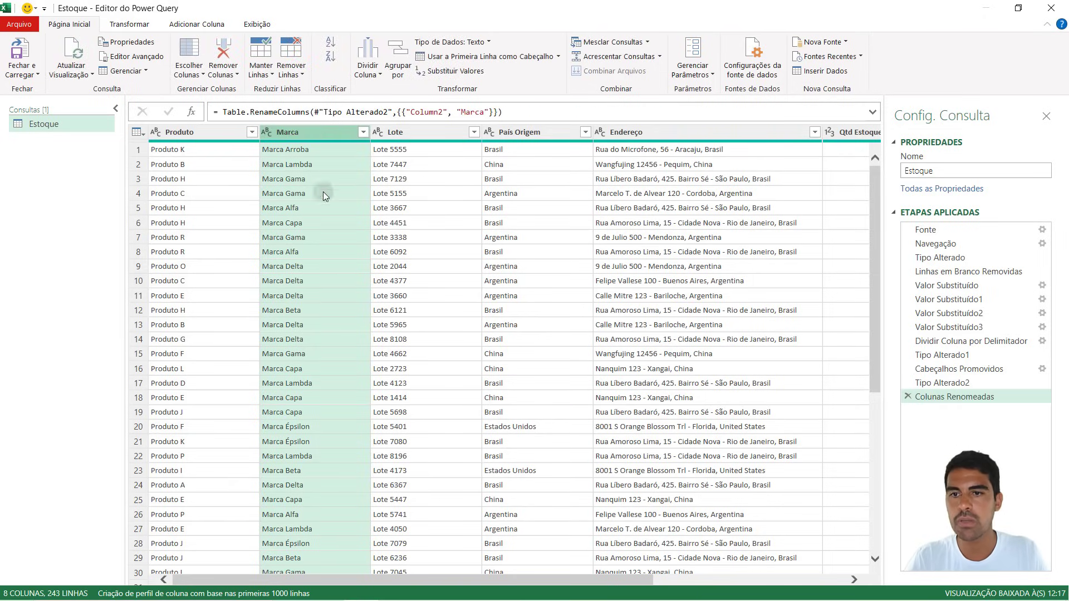
click(304, 182)
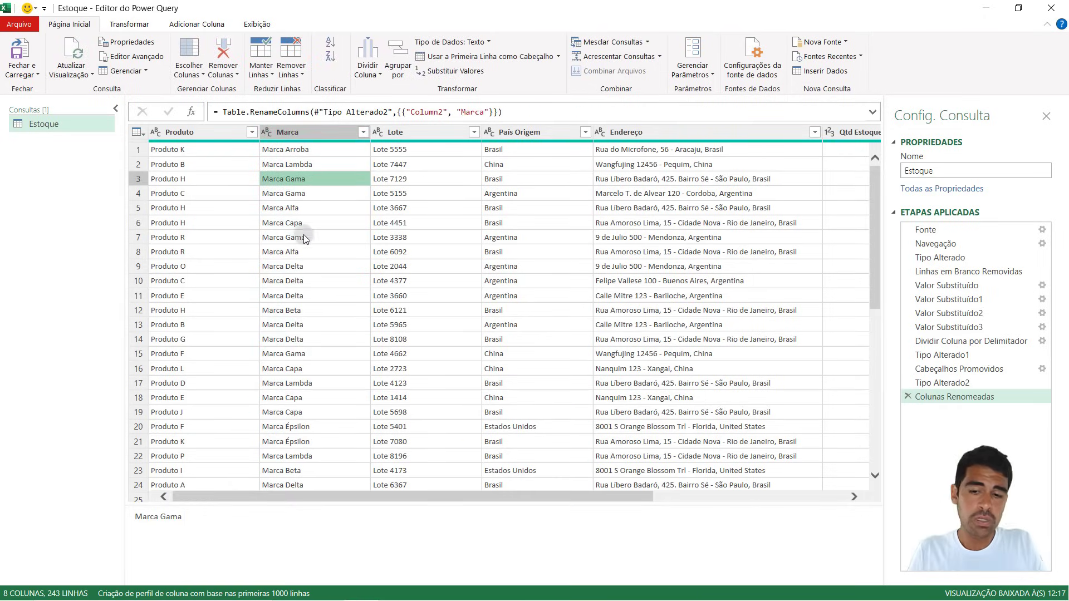
click(304, 133)
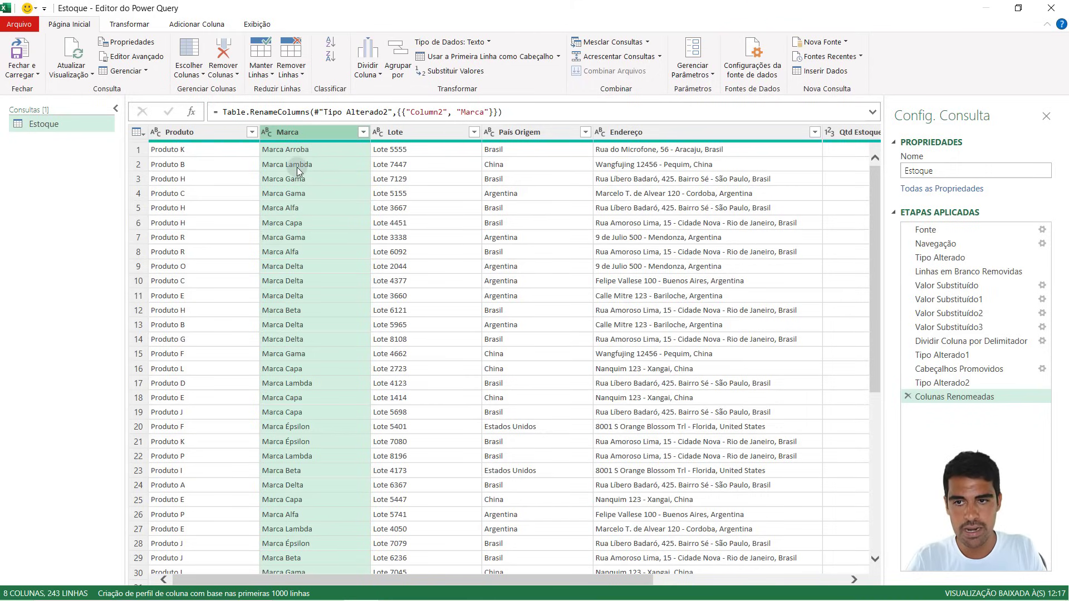
Check several product values, then select the whole Produto column for transforming
click(209, 165)
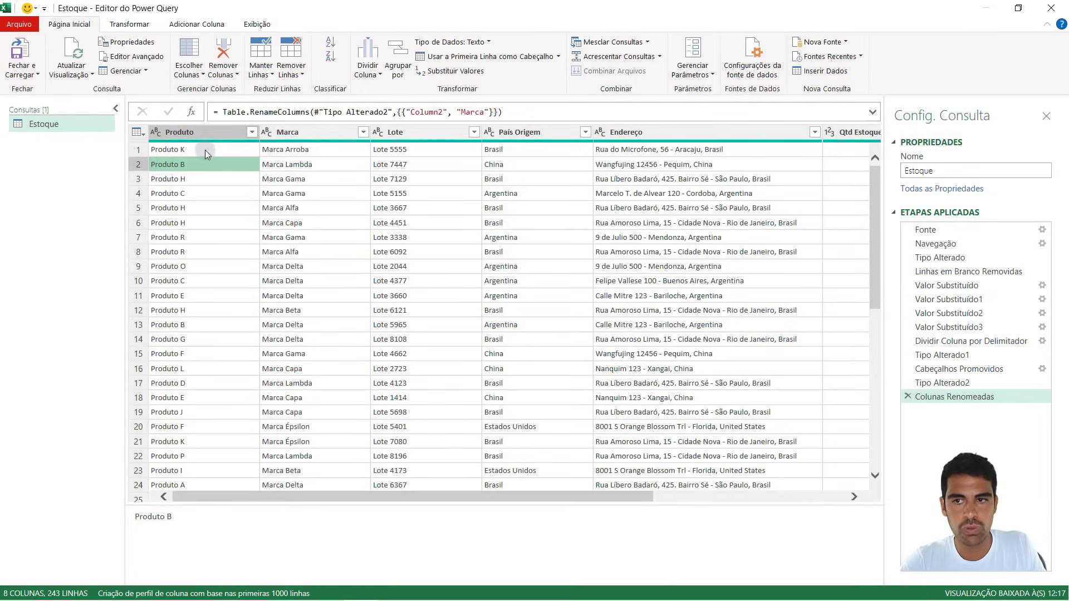
click(199, 150)
click(206, 163)
click(205, 179)
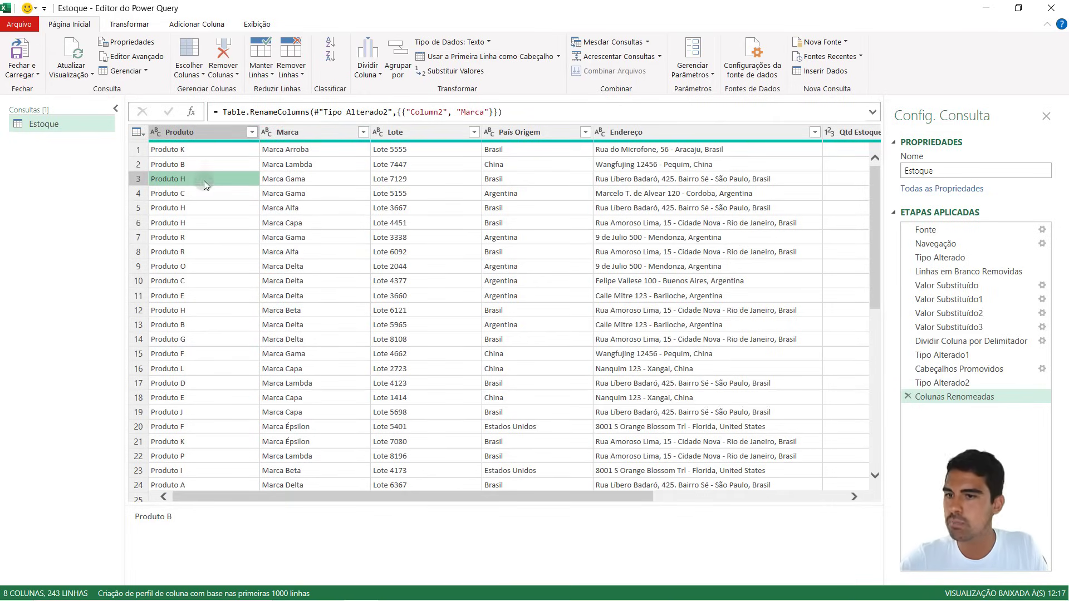
click(202, 189)
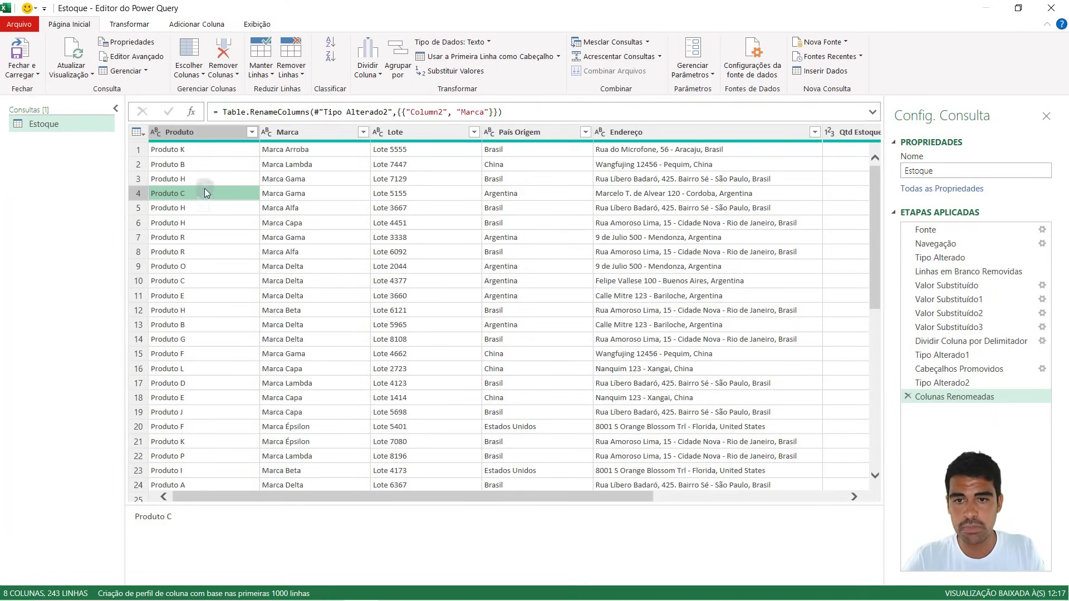
click(212, 132)
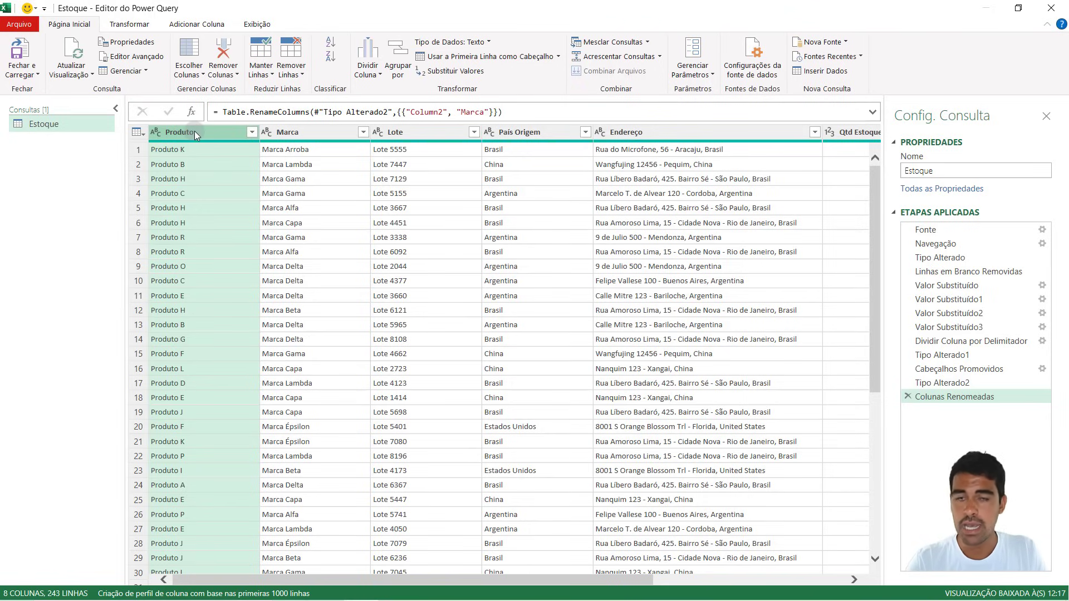
click(139, 24)
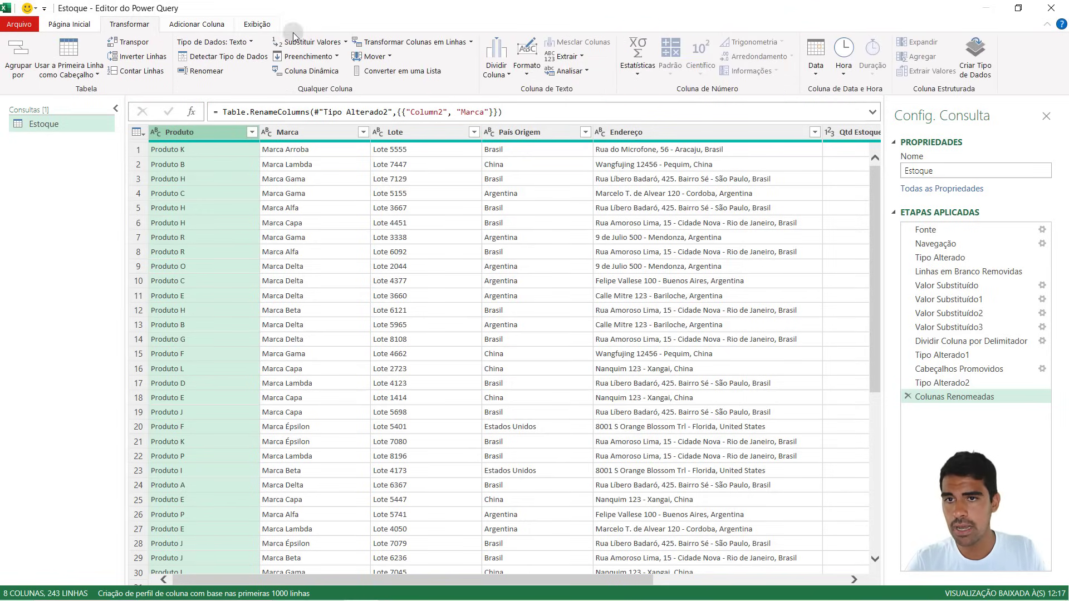
Remove the 'Produto ' prefix from the Produto column values
click(307, 41)
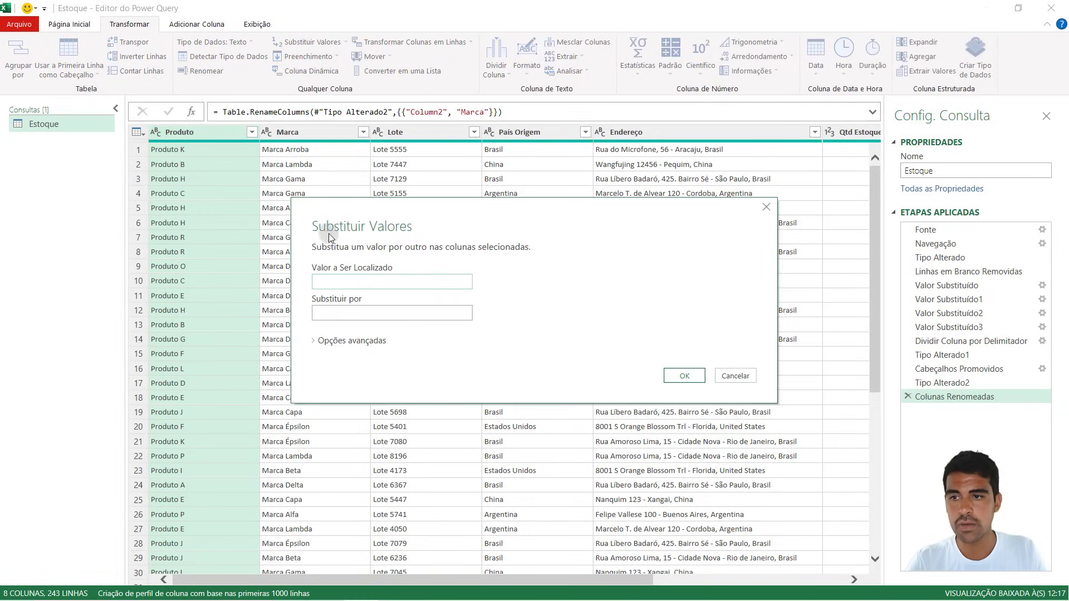
text(Prod)
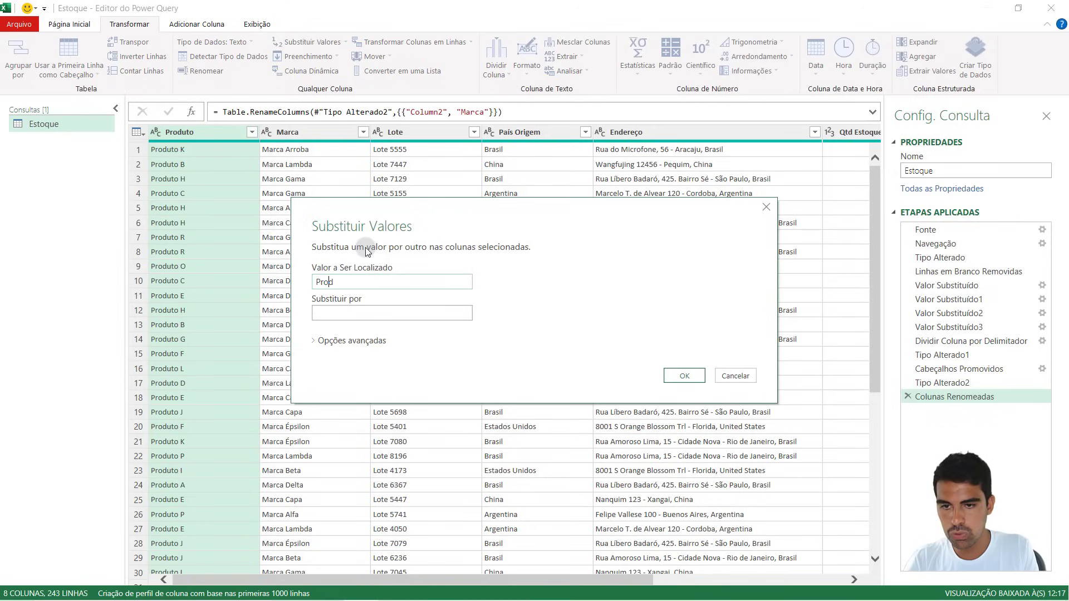
text(uto)
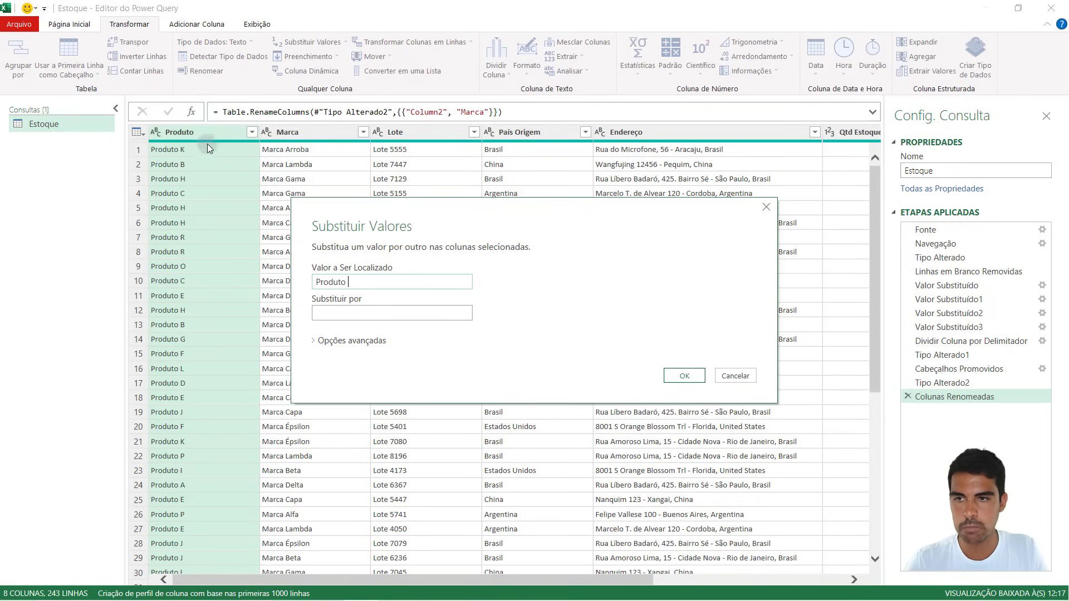
click(683, 375)
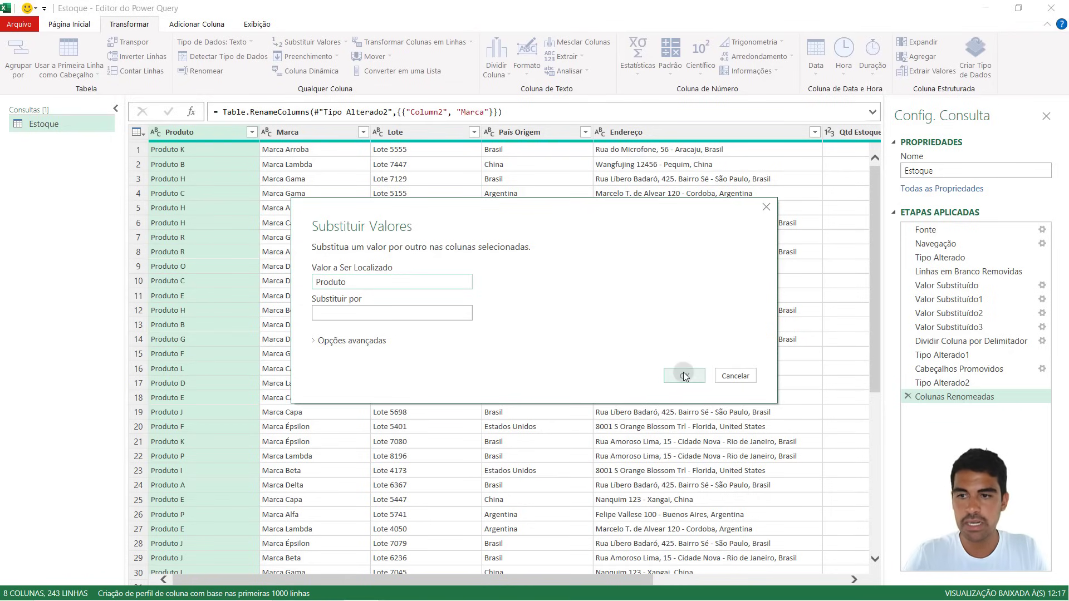
click(192, 152)
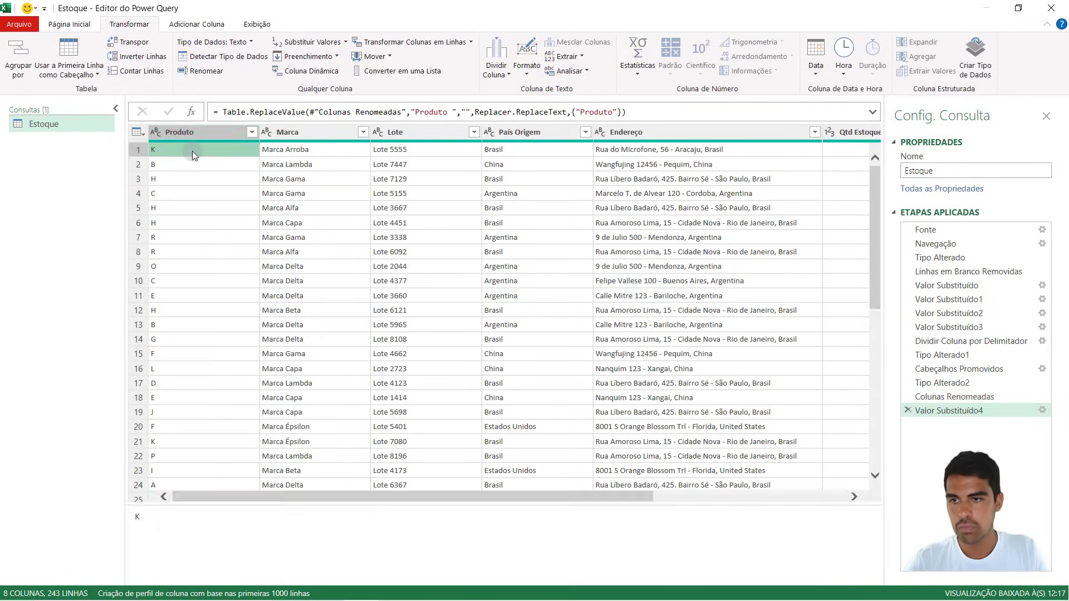
click(186, 181)
Remove the 'Marca ' prefix from the Marca column values
click(299, 131)
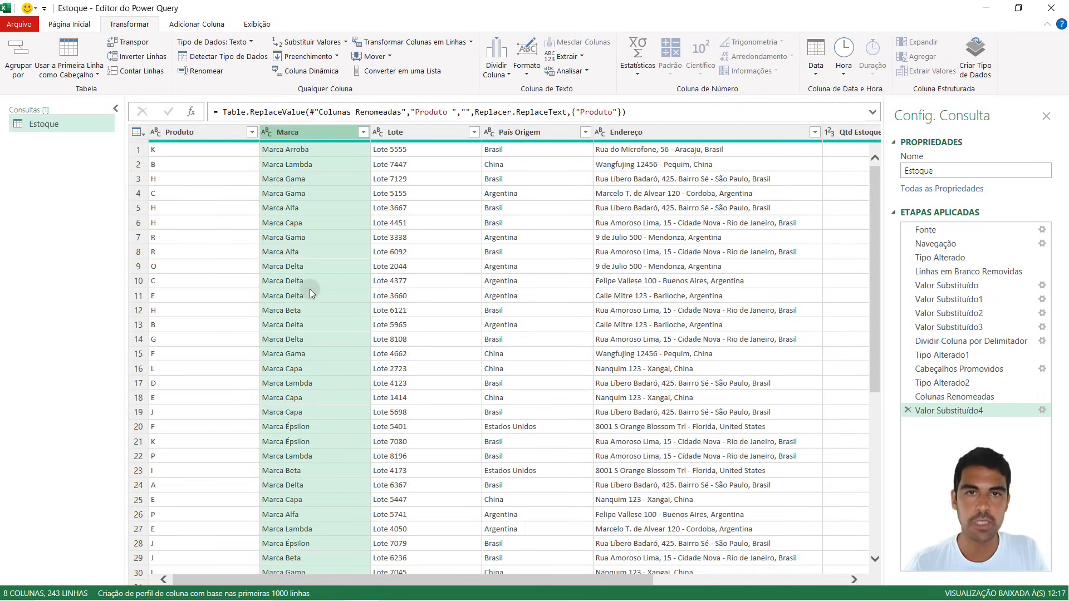
click(306, 43)
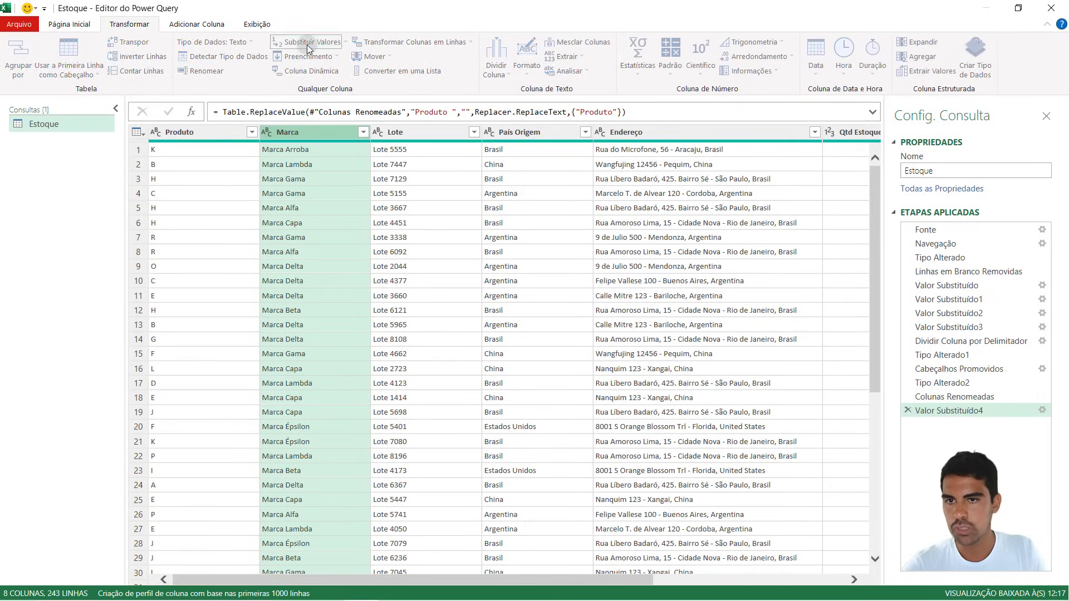
text(Marca)
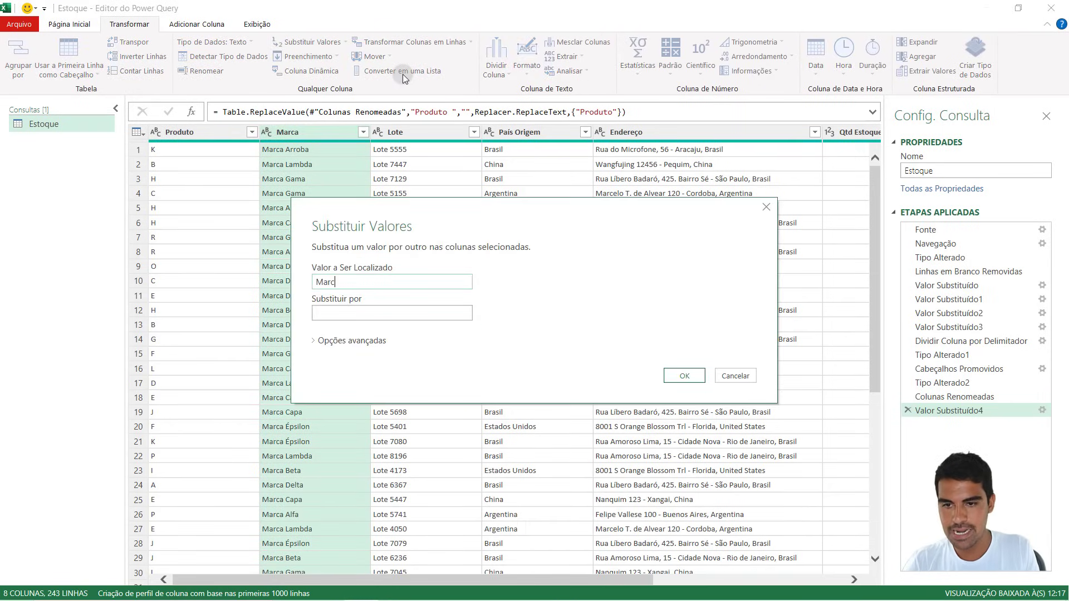
click(687, 372)
Remove the 'Lote ' prefix from the Lote column values
click(434, 133)
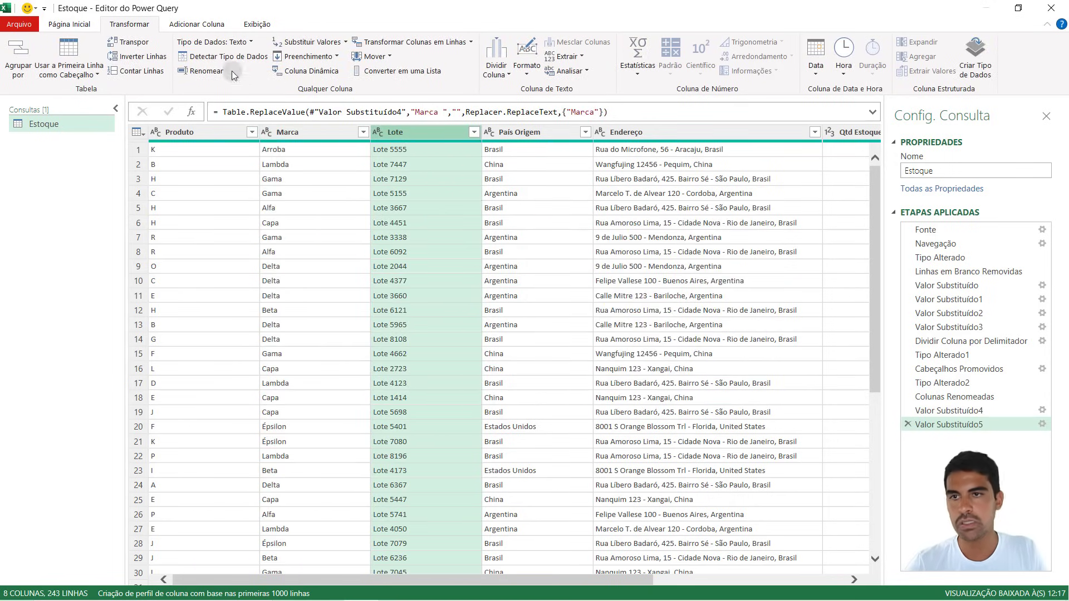
click(330, 47)
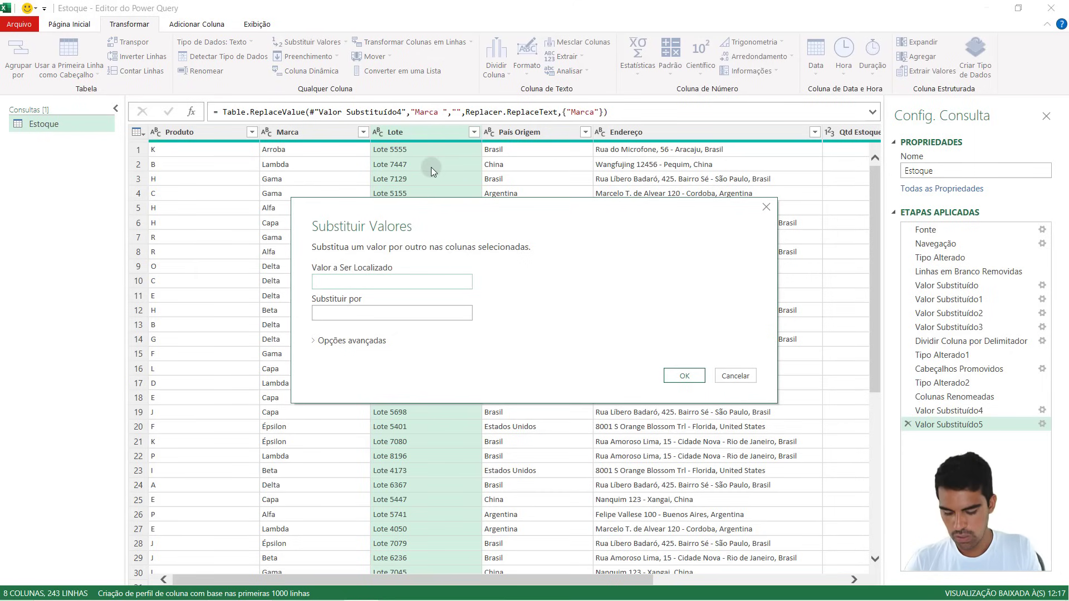
text(Lote)
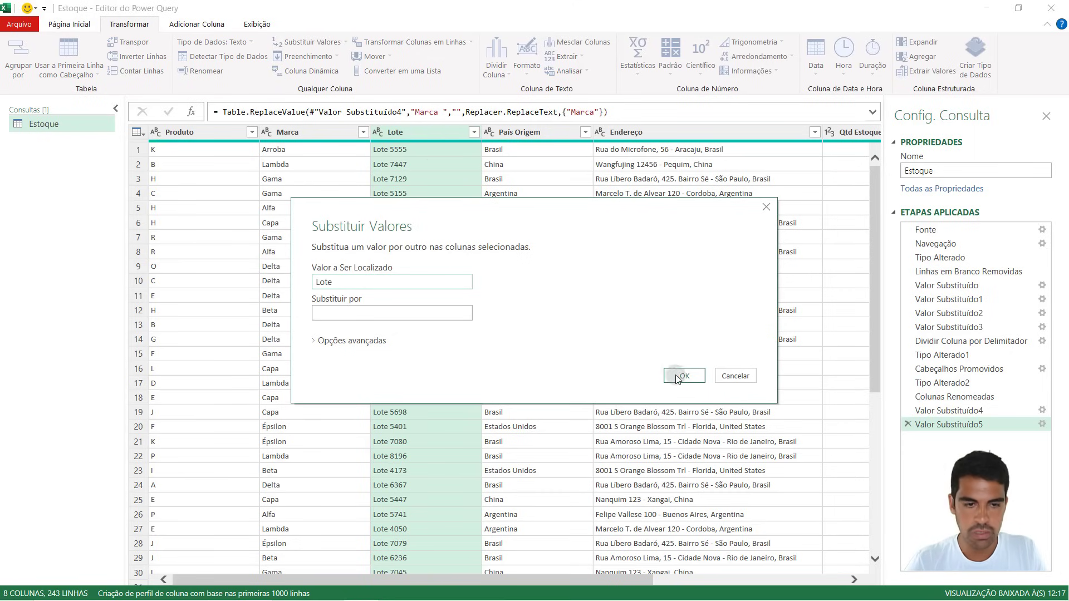
click(685, 376)
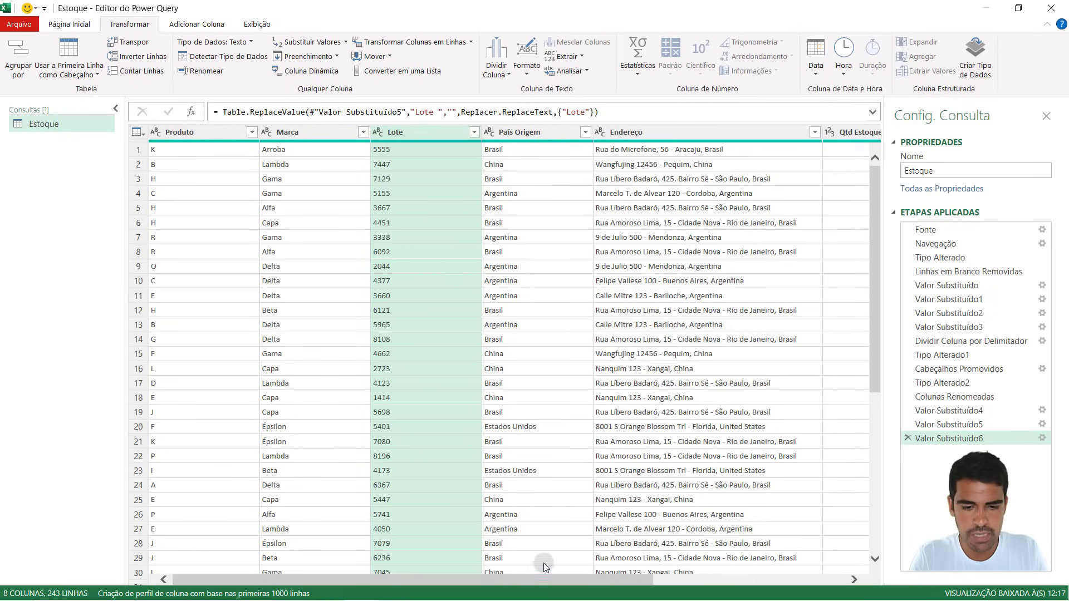
Select the Endereço column to build a new column from it
drag(549, 579, 788, 550)
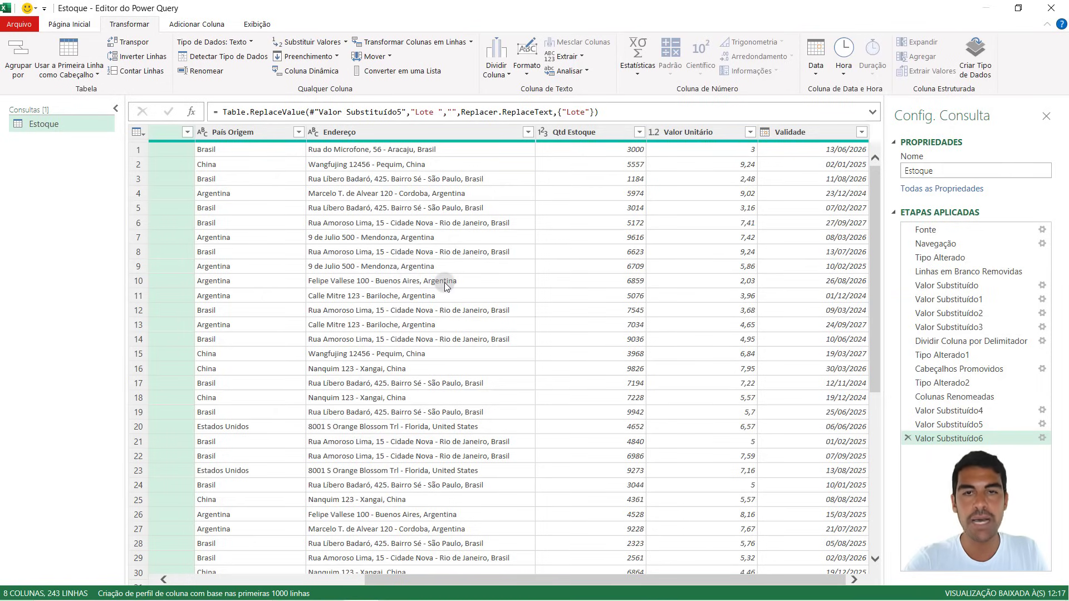
click(462, 136)
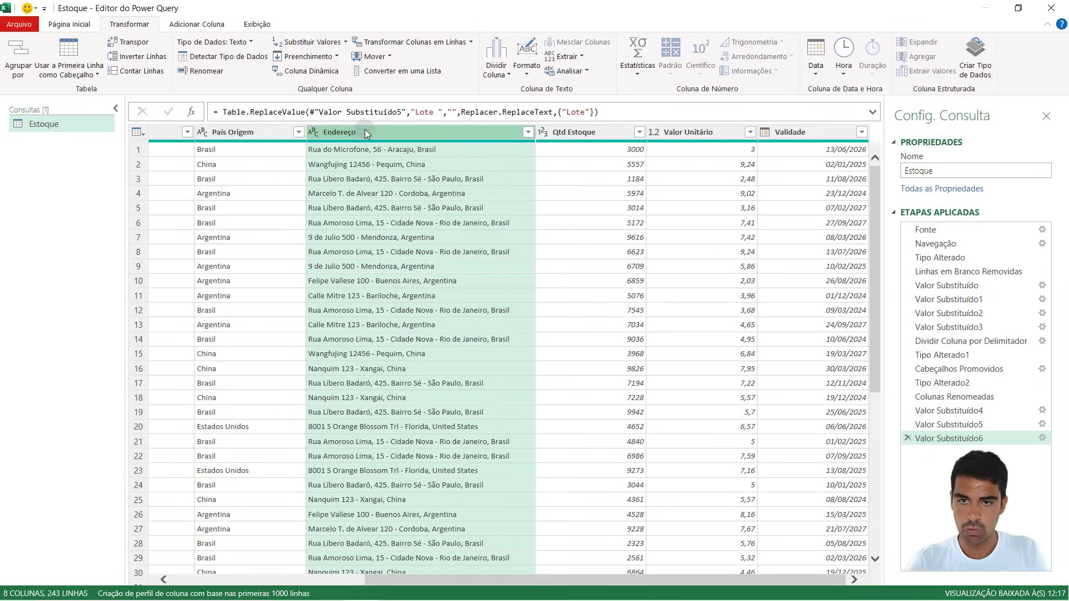
click(215, 26)
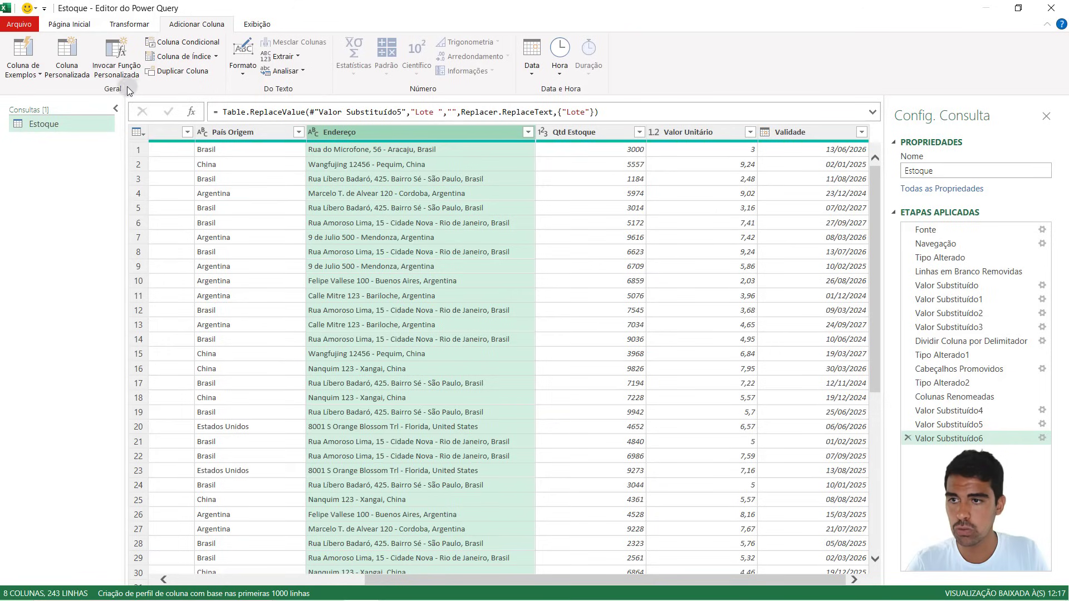
Start a column from examples with sample cities Aracaju, Pequim, São Paulo and Rio de Janeiro
click(28, 47)
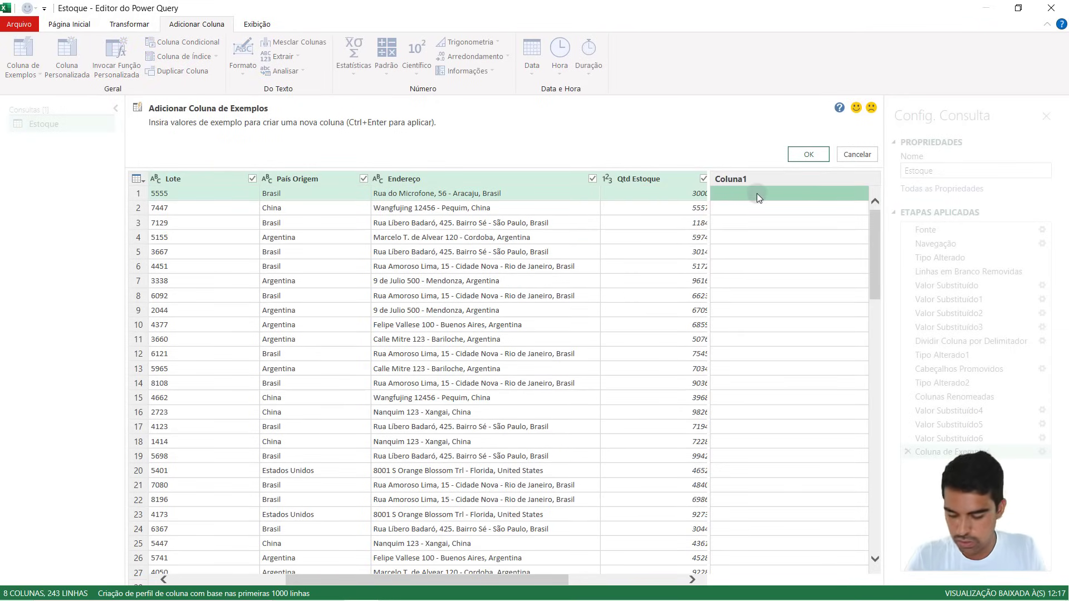
text(Aracaju)
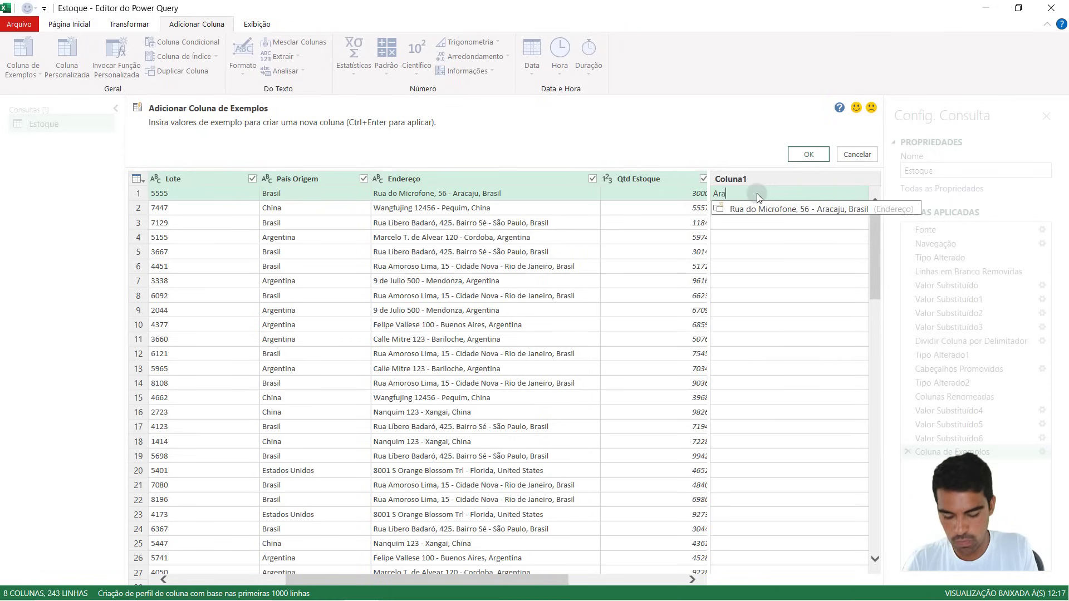
key(Return)
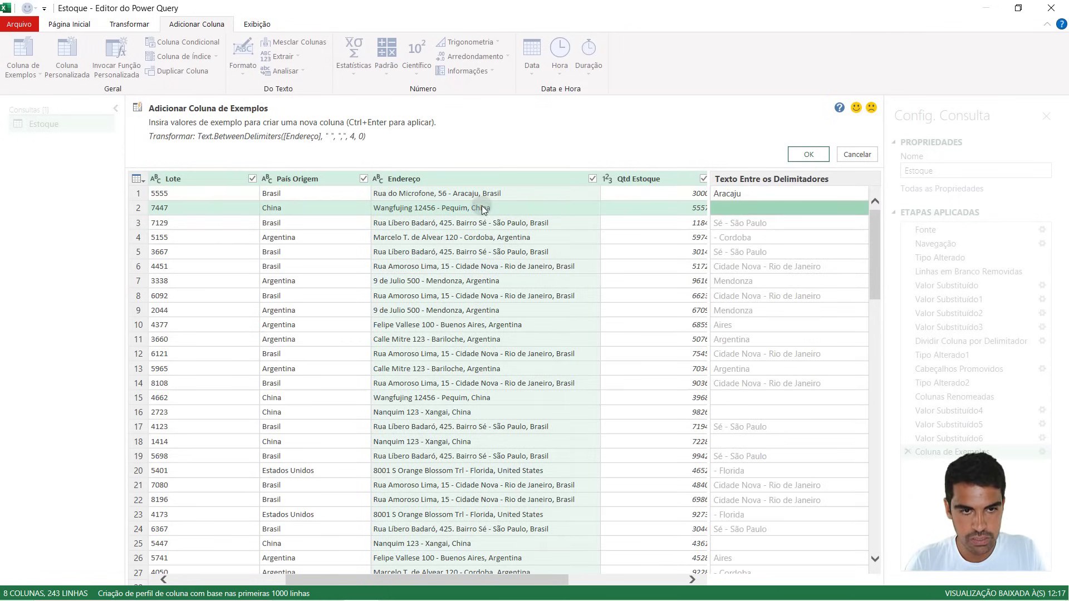
click(797, 208)
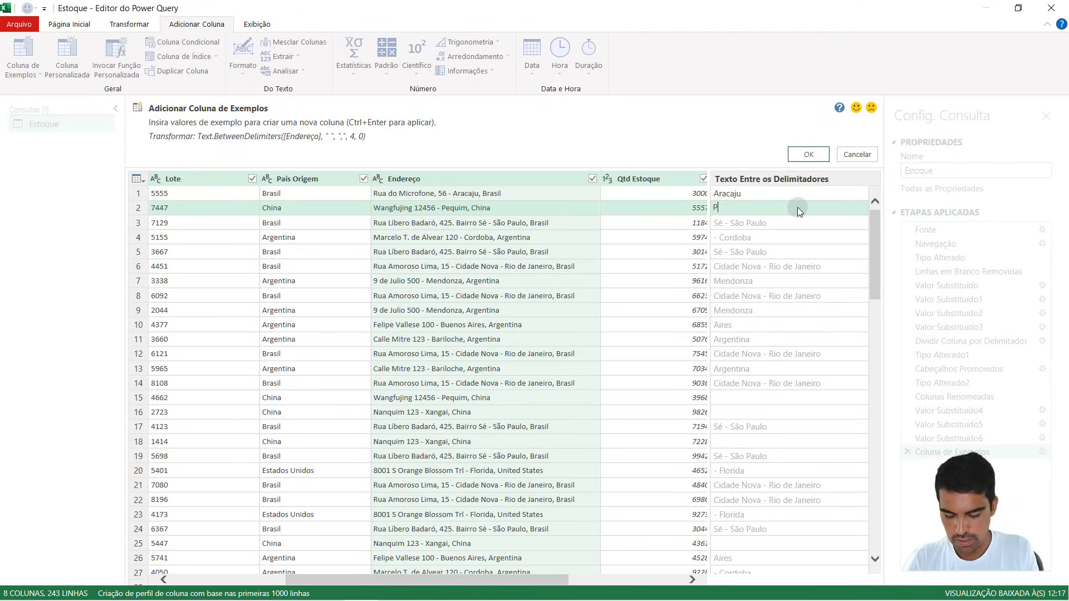
text(Pequem)
key(BackSpace)
key(BackSpace)
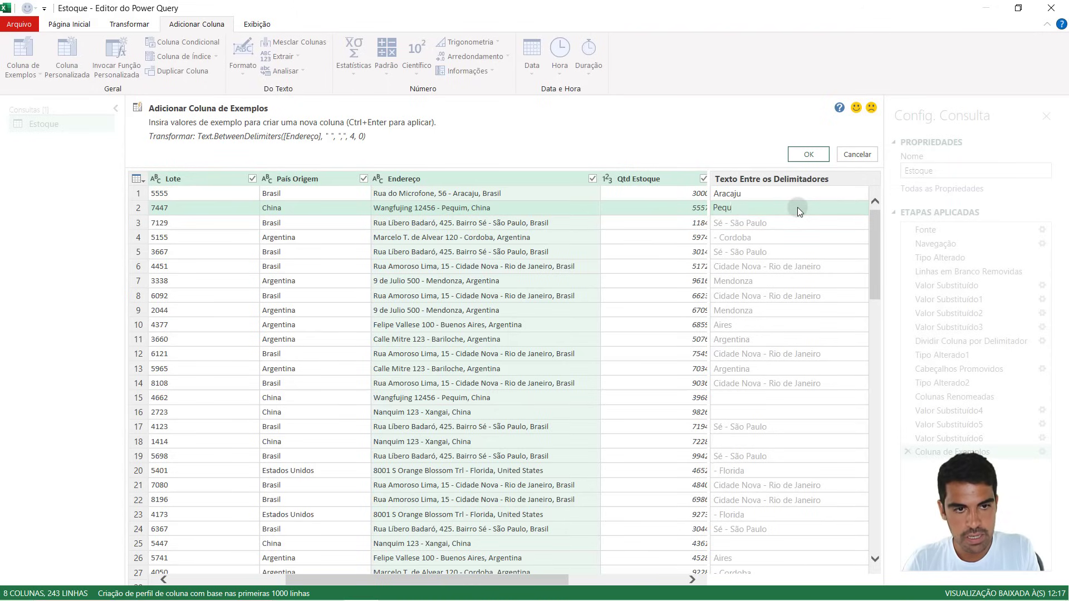
text(im)
key(Return)
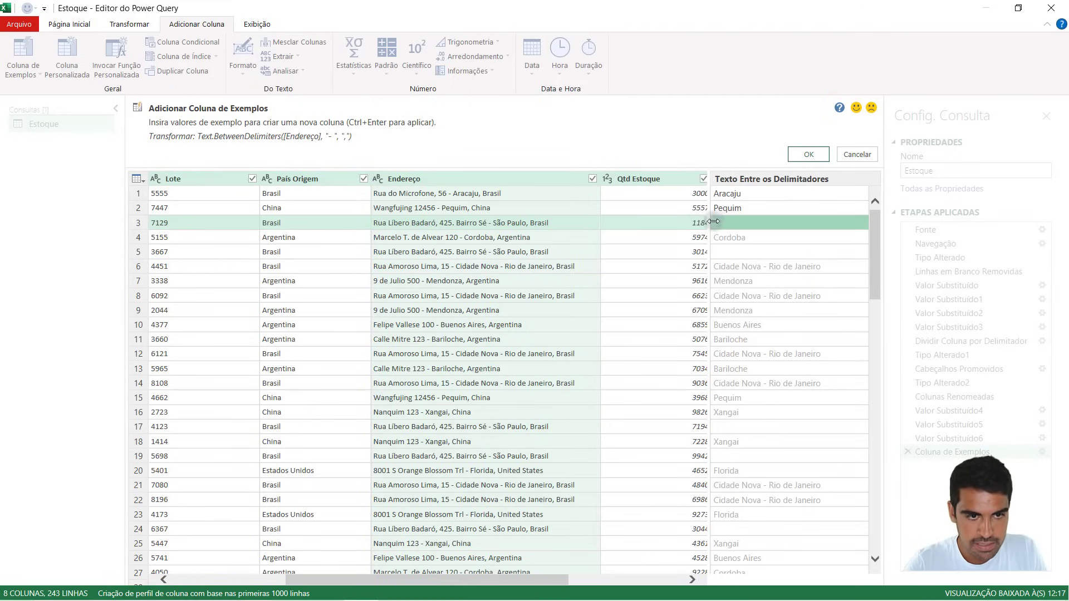
text(S)
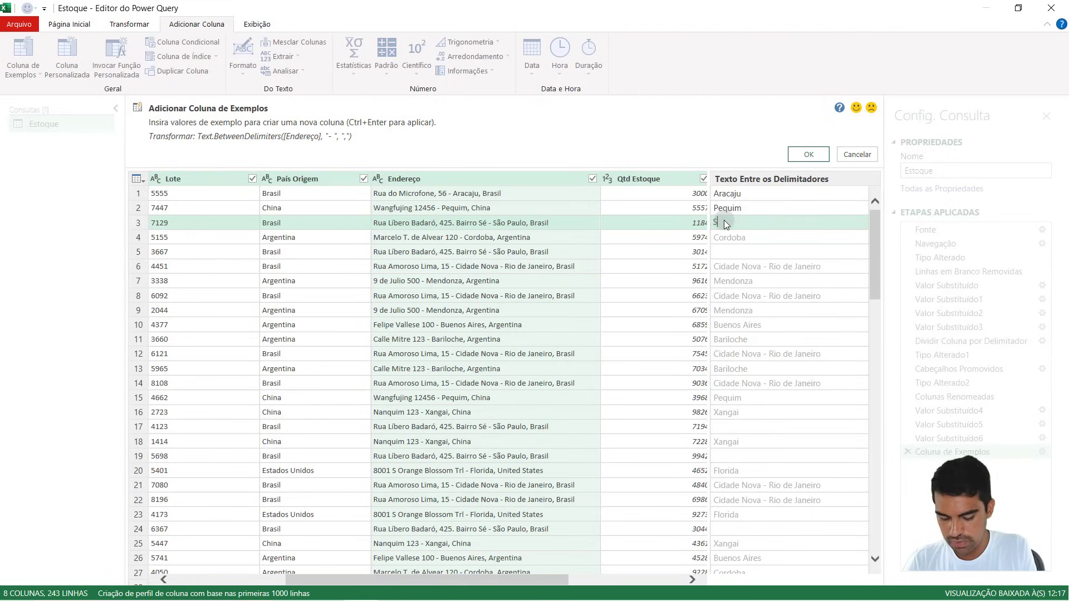
text(ão Paulo)
key(Return)
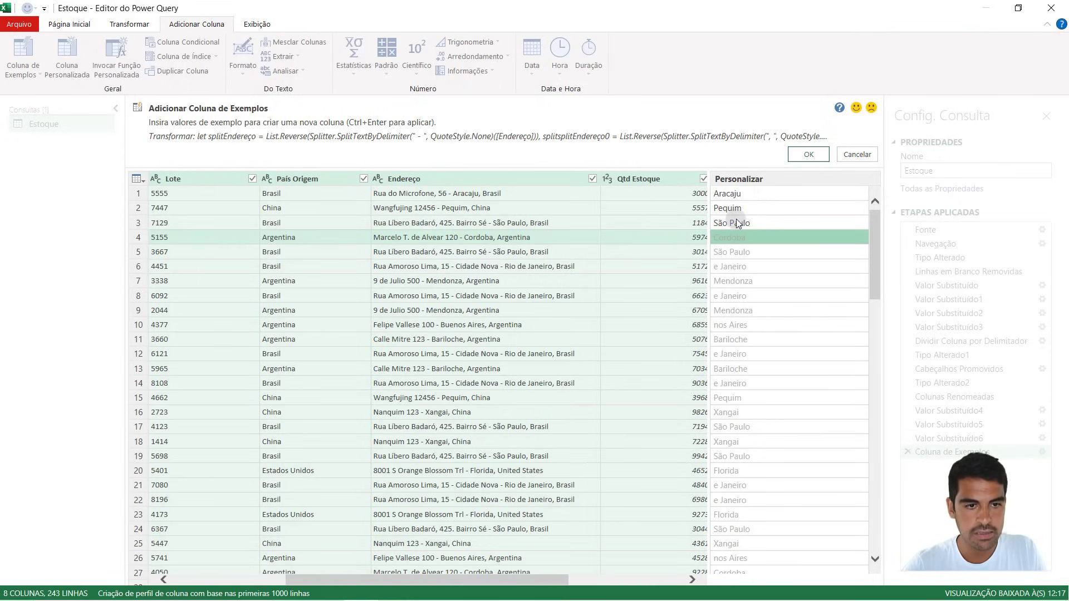
click(721, 267)
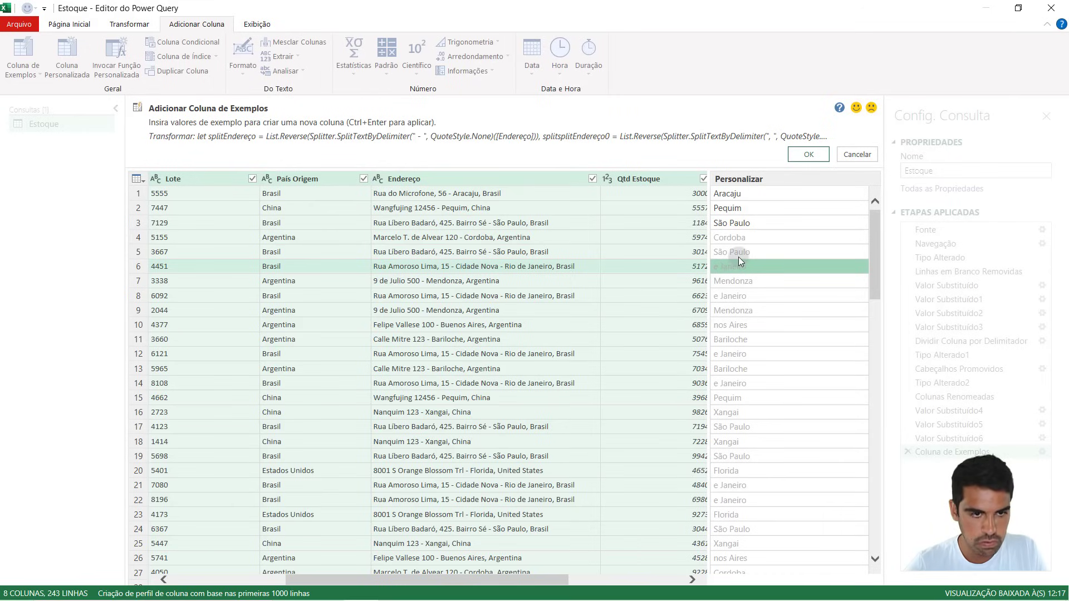
text(Rio de Janeiro)
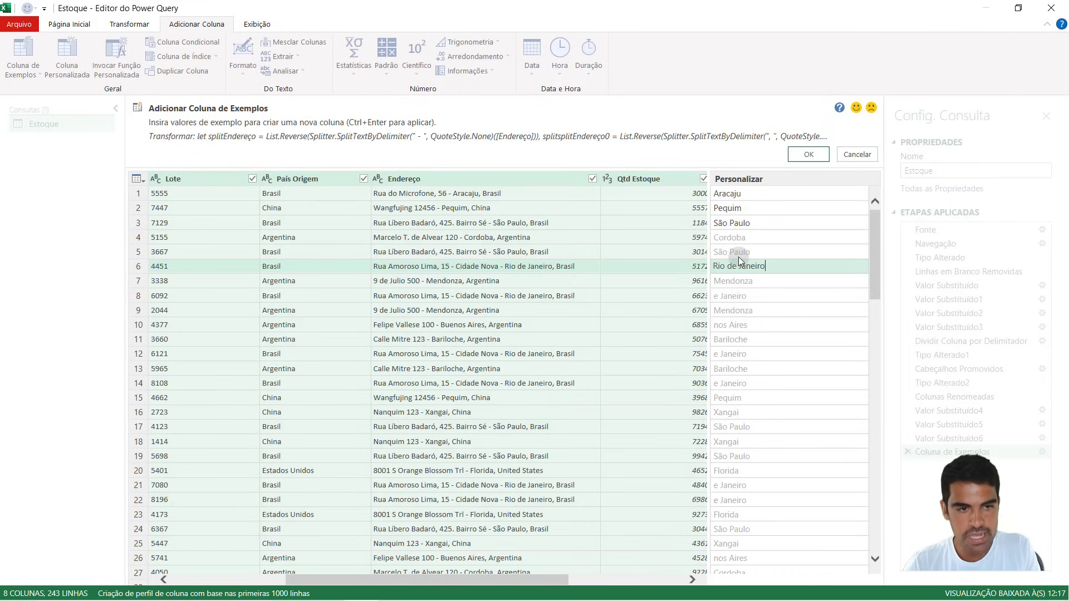
key(Return)
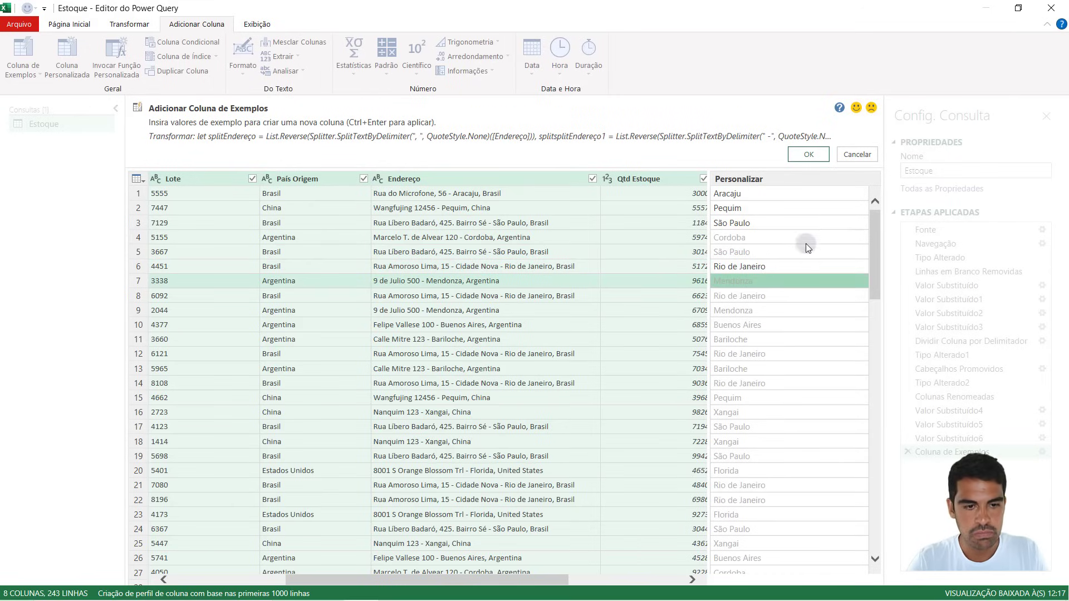
Review the filled city values down the grid and confirm the new Personalizar column
scroll(763, 272, down, 4)
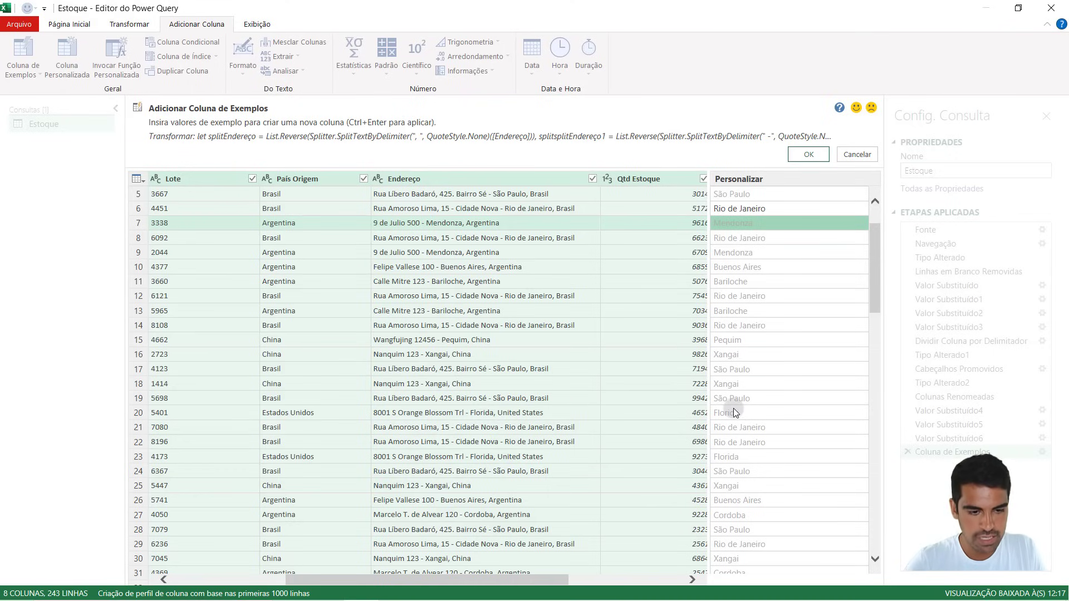
scroll(733, 409, down, 5)
scroll(740, 385, down, 5)
scroll(744, 379, down, 5)
scroll(754, 359, up, 6)
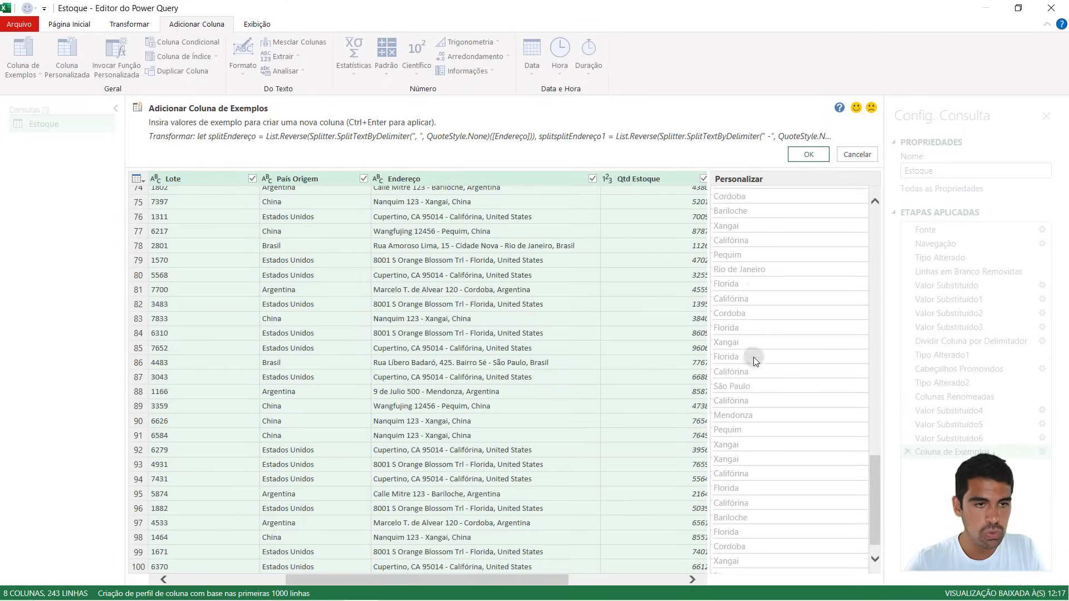
scroll(754, 360, up, 6)
scroll(754, 360, up, 5)
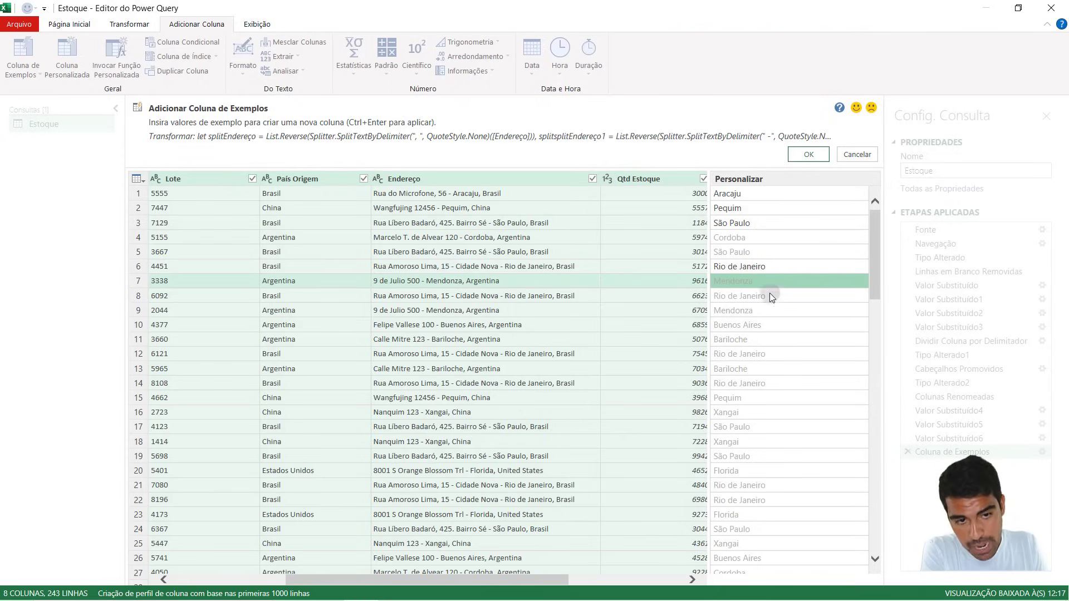
scroll(777, 436, down, 6)
scroll(777, 435, down, 6)
scroll(777, 440, down, 6)
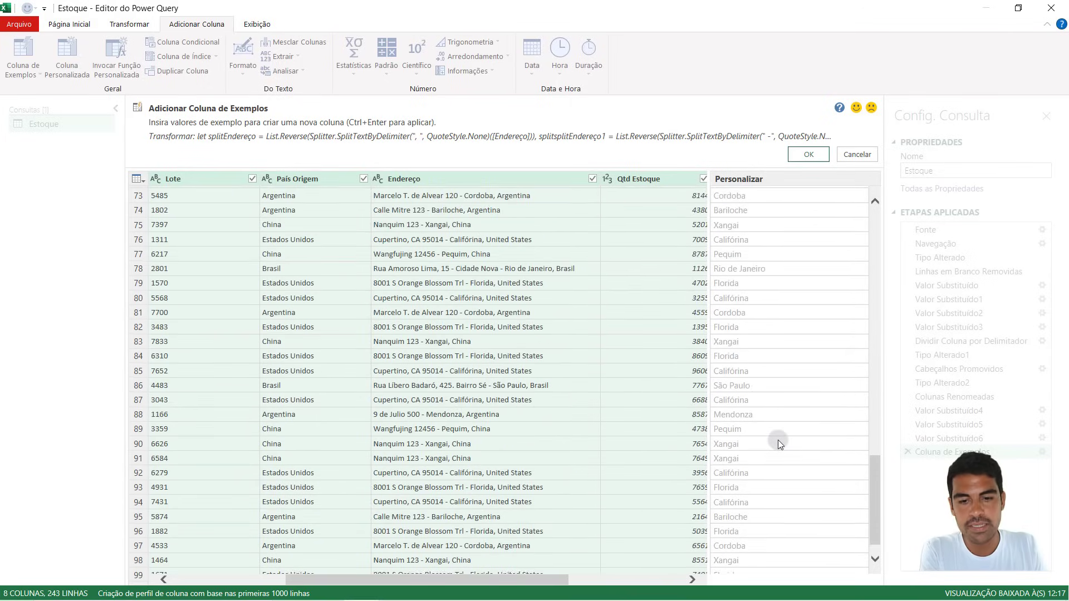
scroll(777, 440, down, 6)
scroll(800, 450, up, 8)
scroll(800, 450, up, 8)
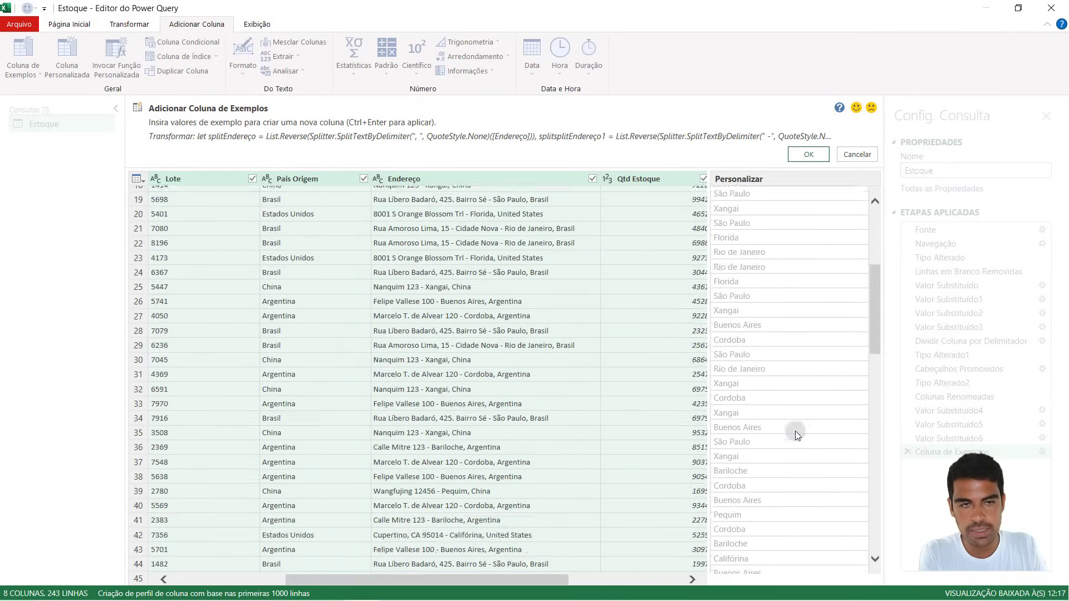
scroll(795, 431, up, 8)
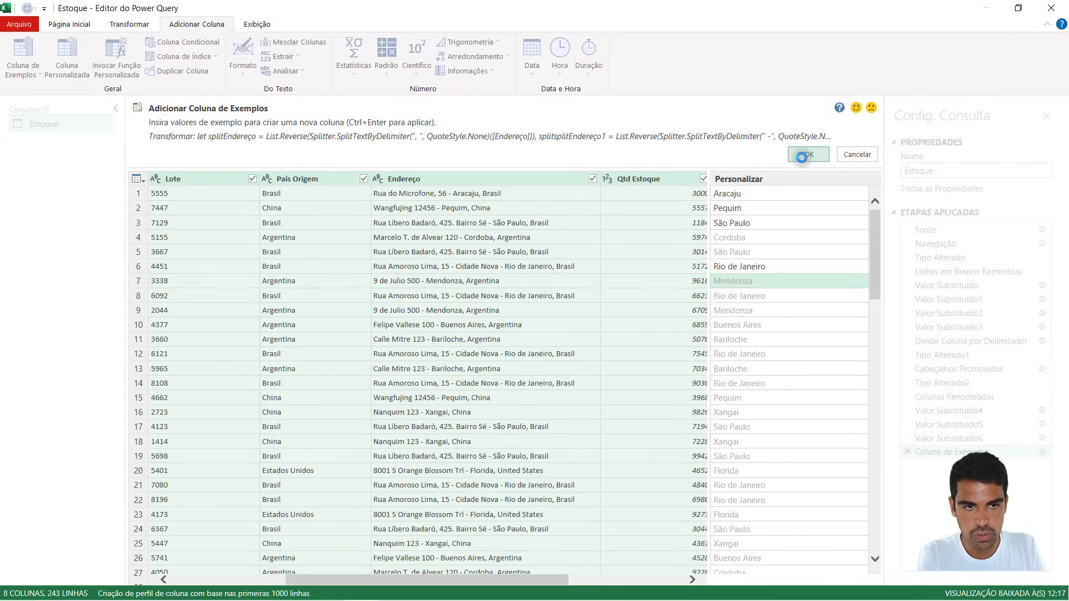
click(806, 154)
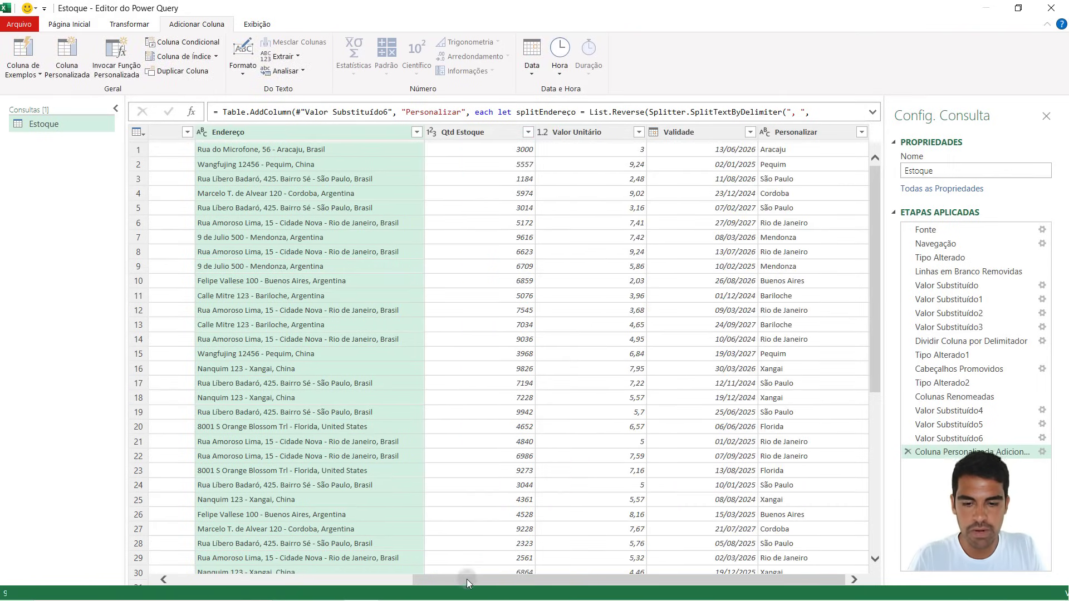
Rename the Personalizar column to Cidade and place it directly after Endereço
double_click(810, 134)
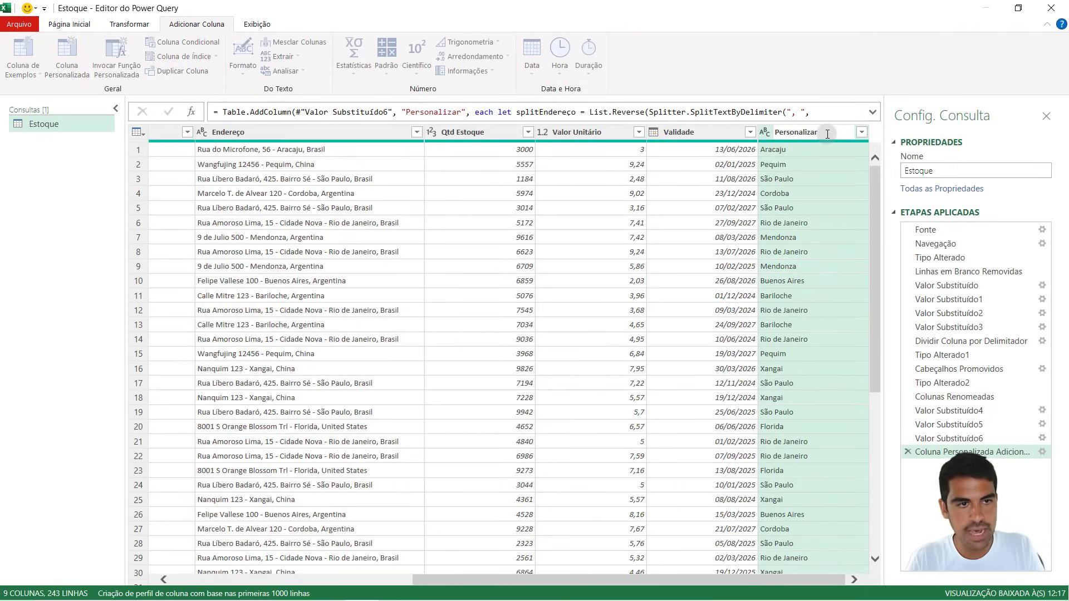
drag(828, 133, 760, 138)
text(Cidade)
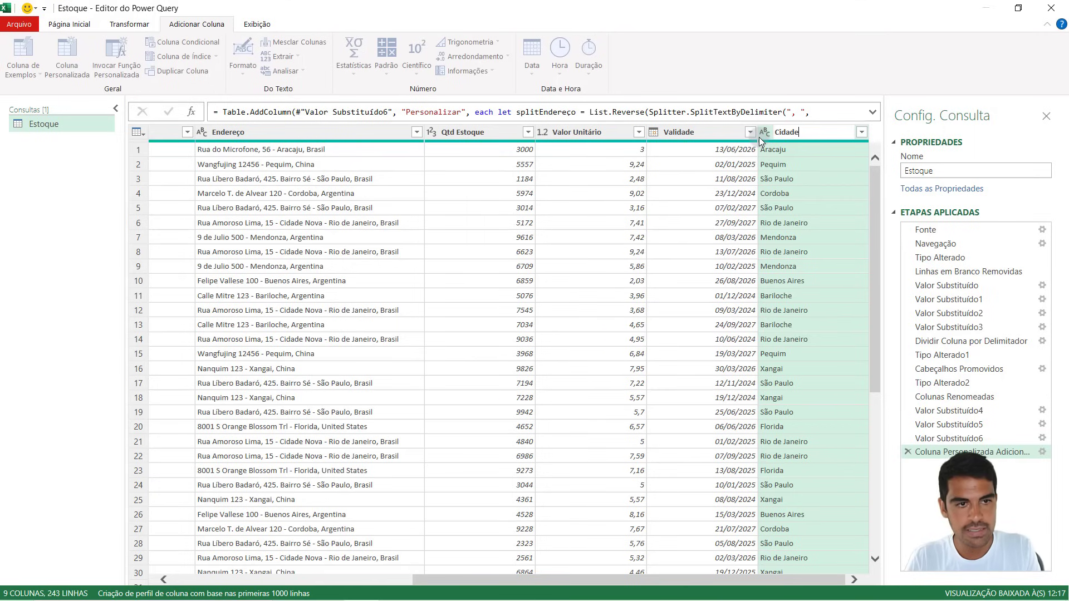
key(Return)
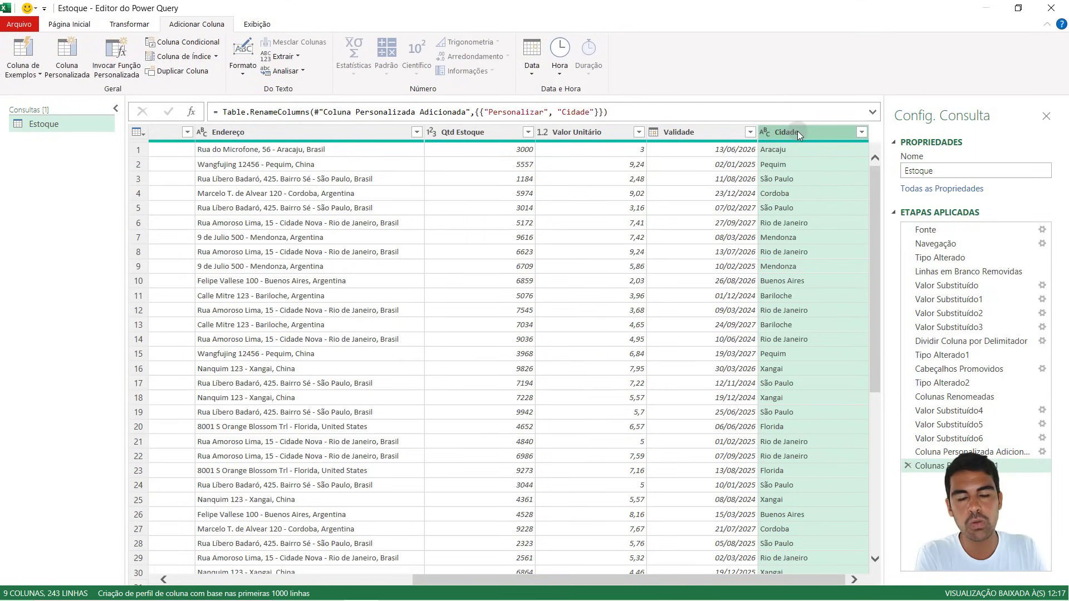
drag(794, 130, 456, 134)
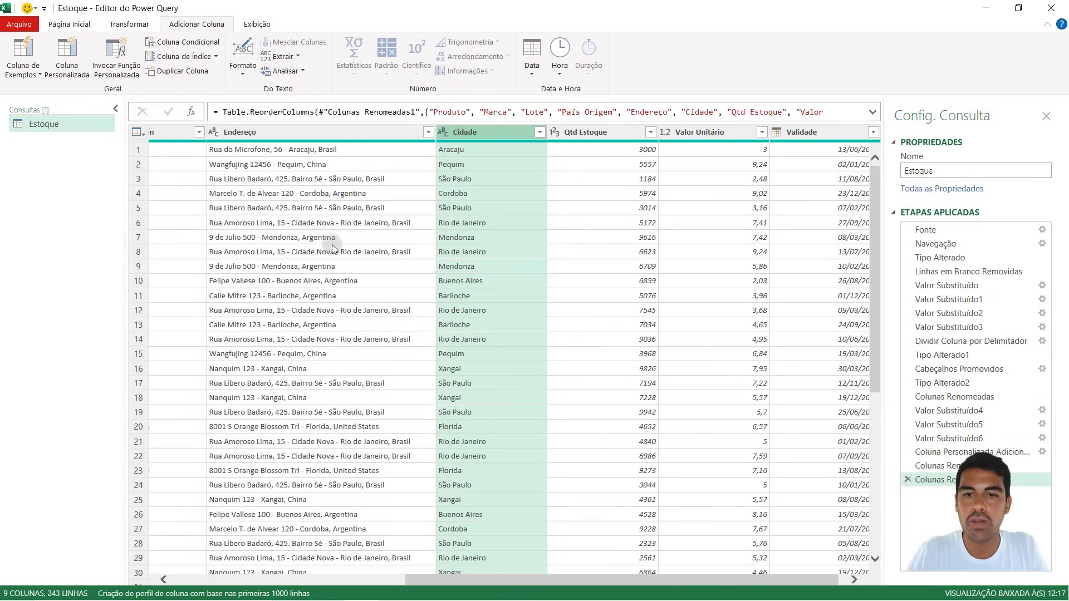
Inspect the Cidade column and try selecting the Qtd Estoque and Valor Unitário headers
click(471, 223)
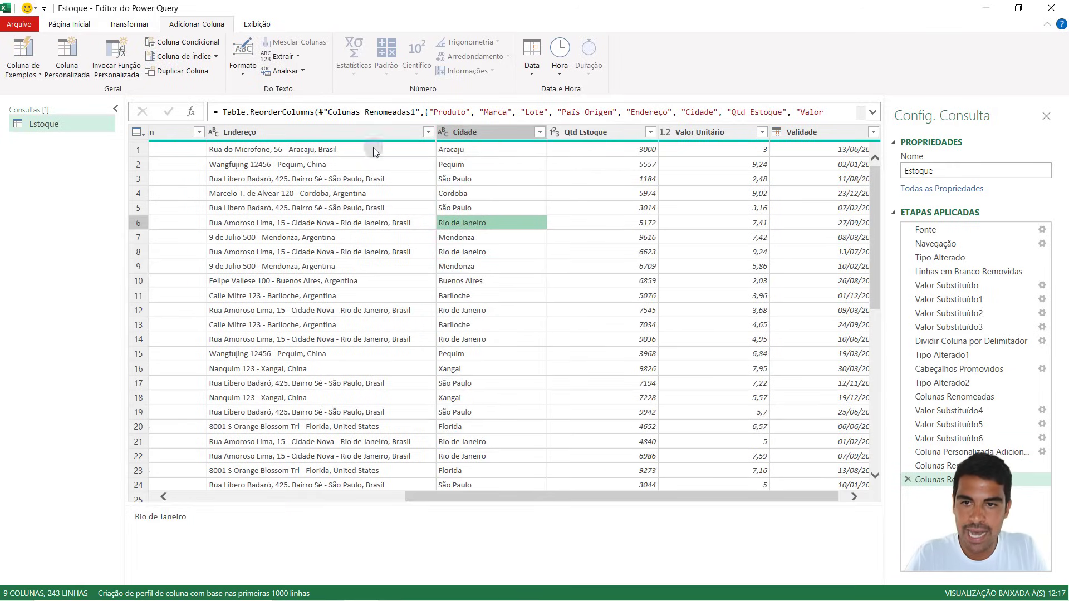
click(255, 132)
click(467, 132)
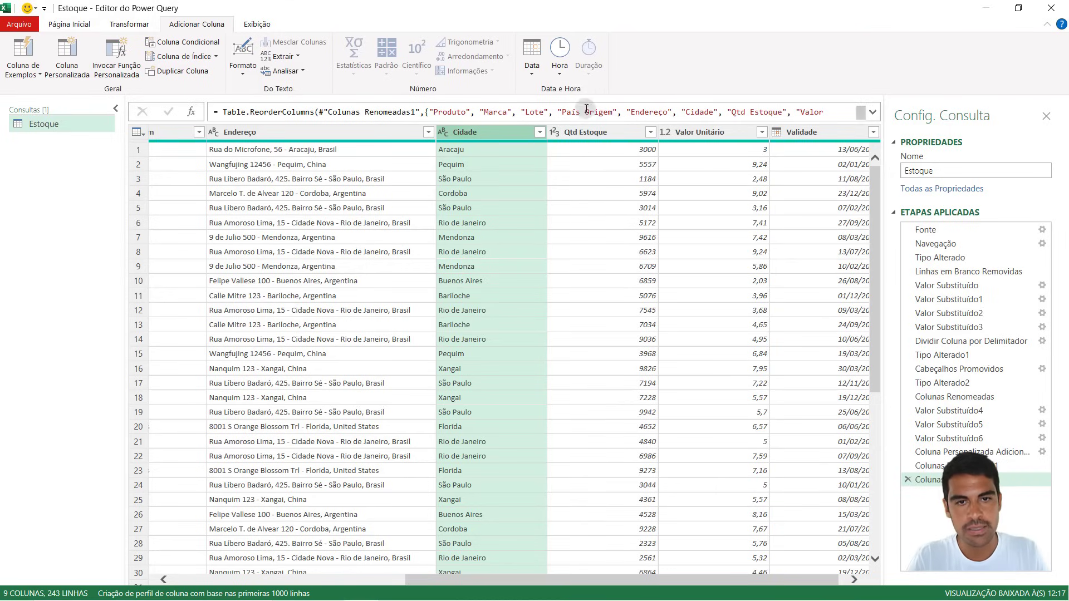
click(592, 132)
click(713, 130)
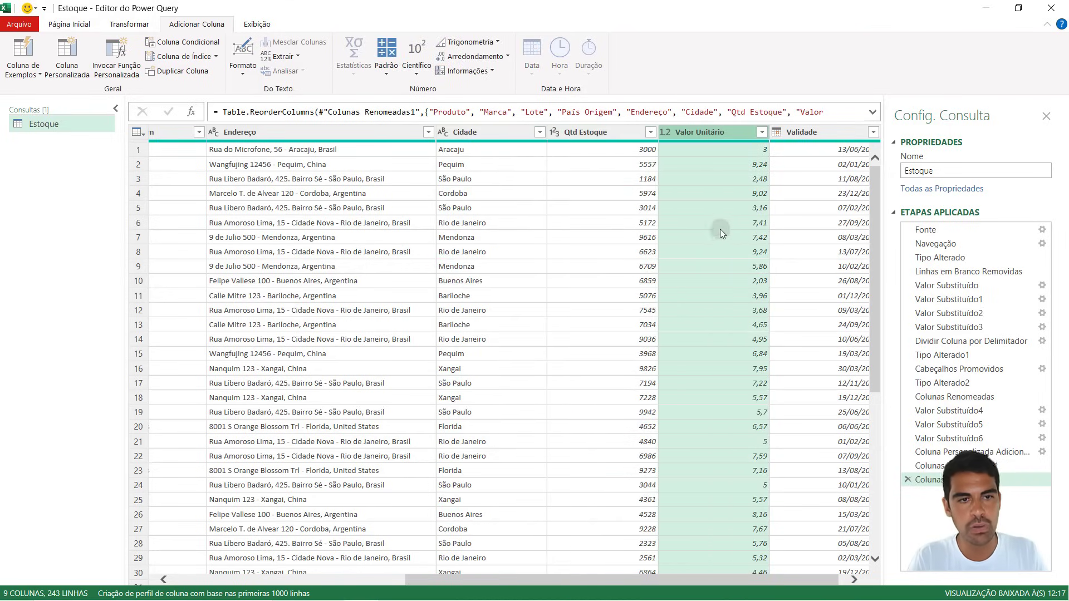
click(625, 149)
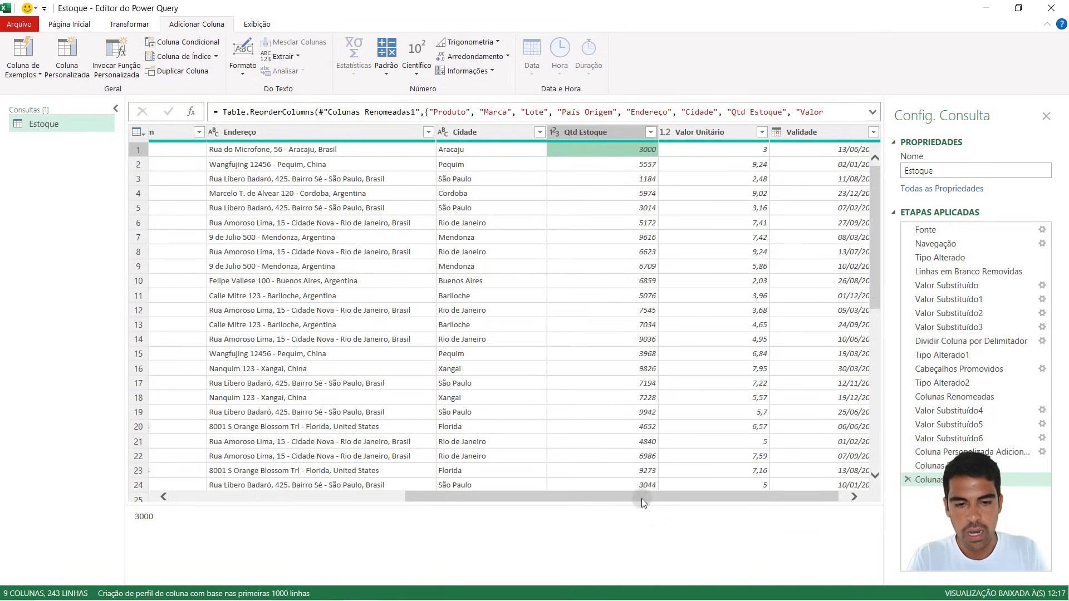
drag(644, 499, 404, 506)
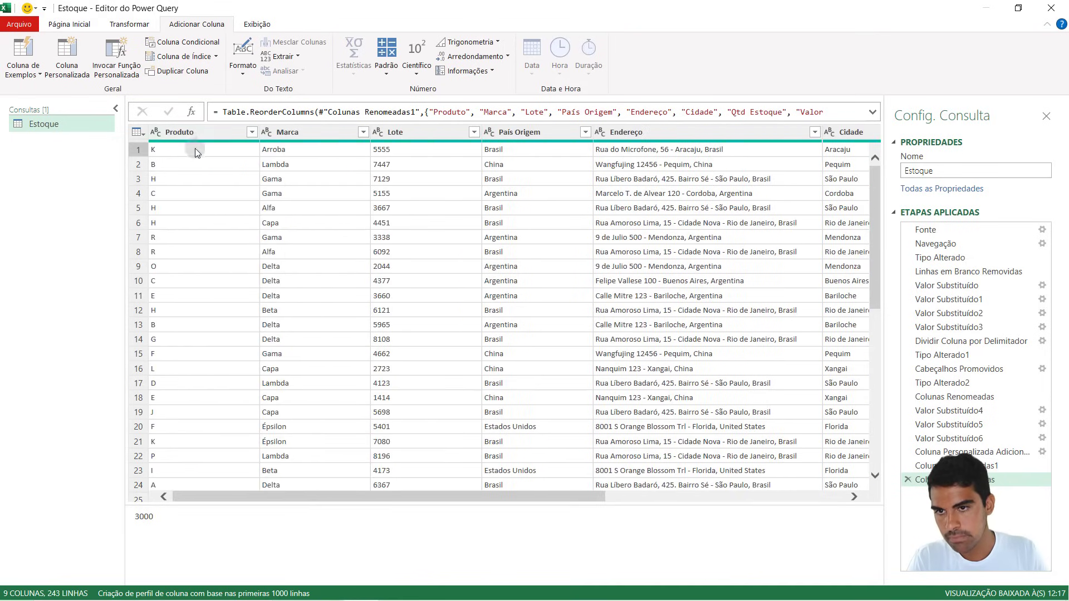
Review the first row's values, from Produto and Marca Arroba to Cidade Aracaju and Qtd Estoque 3000
click(195, 149)
click(319, 150)
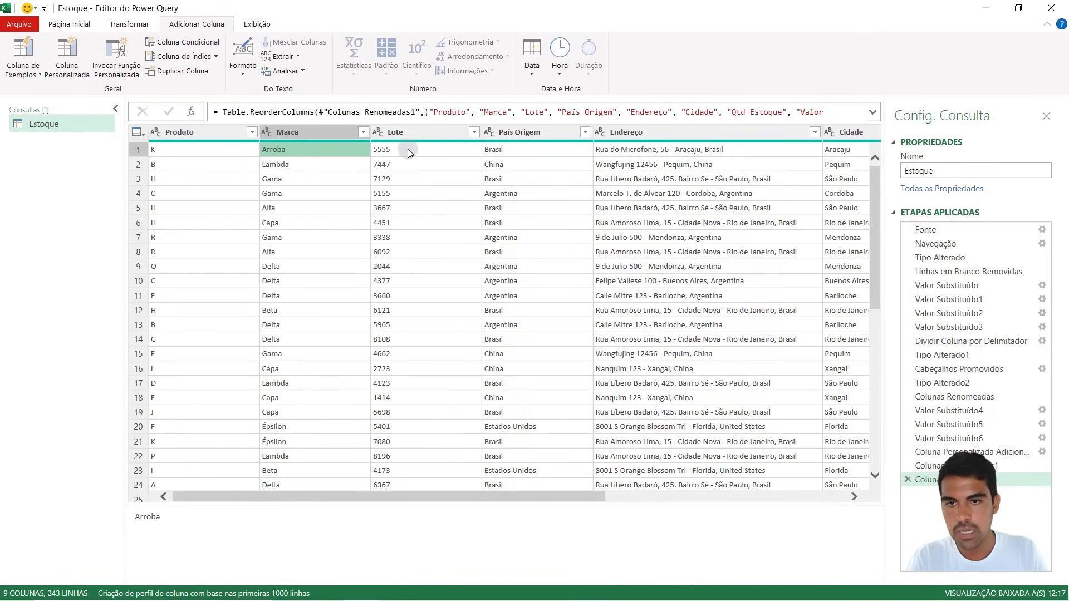
click(389, 149)
click(507, 149)
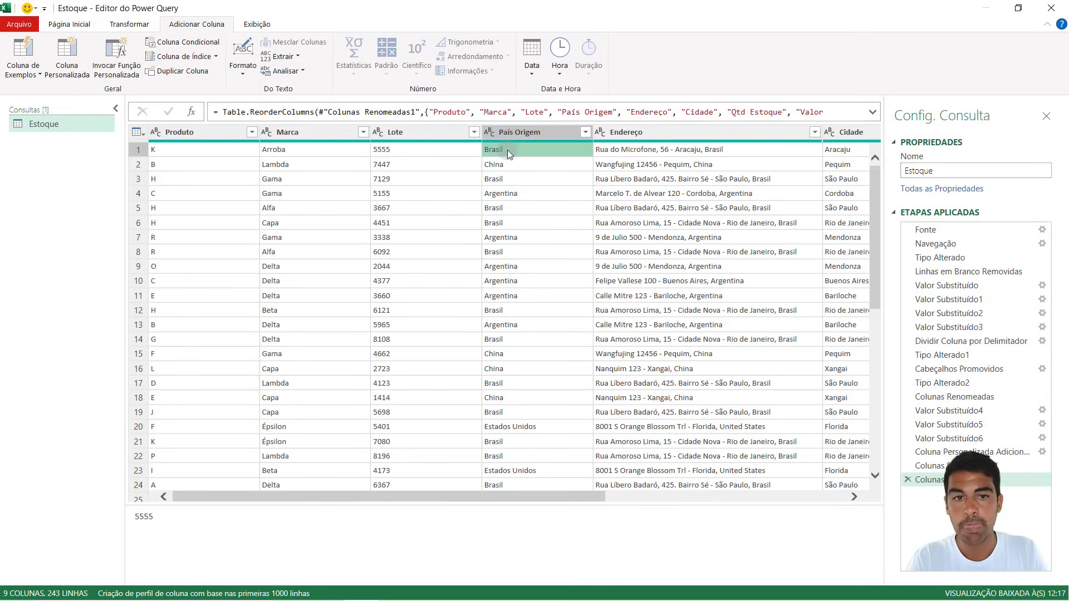
drag(555, 502, 702, 501)
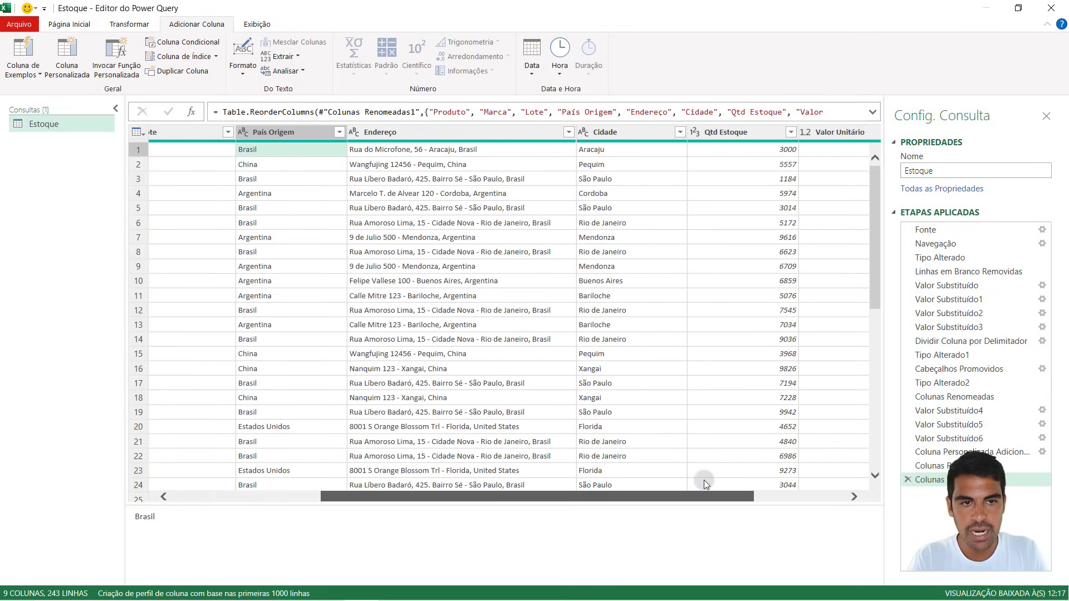
click(619, 149)
click(747, 150)
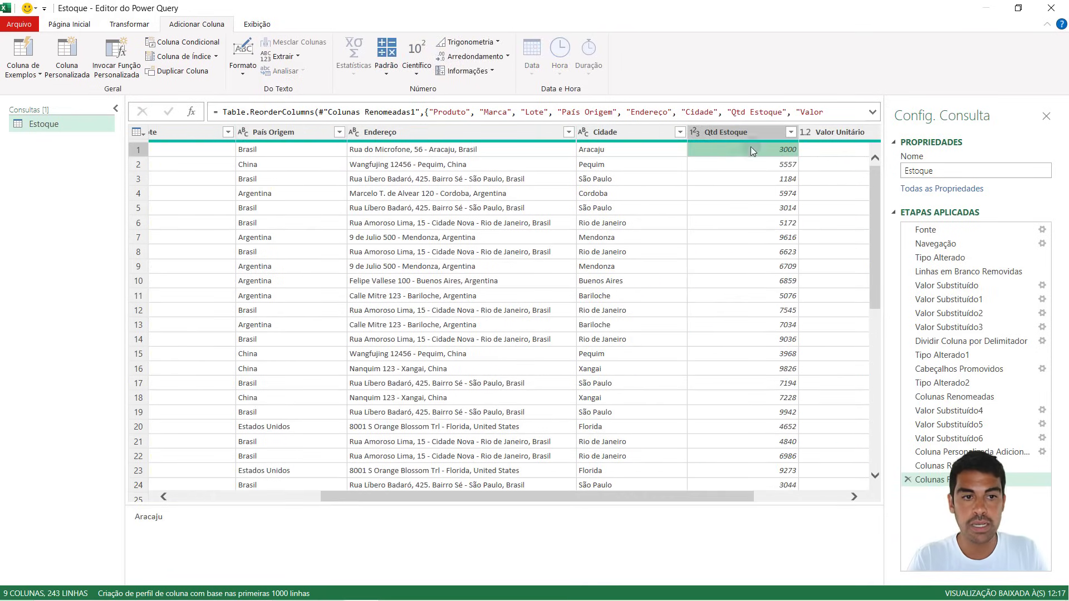
drag(720, 495, 813, 494)
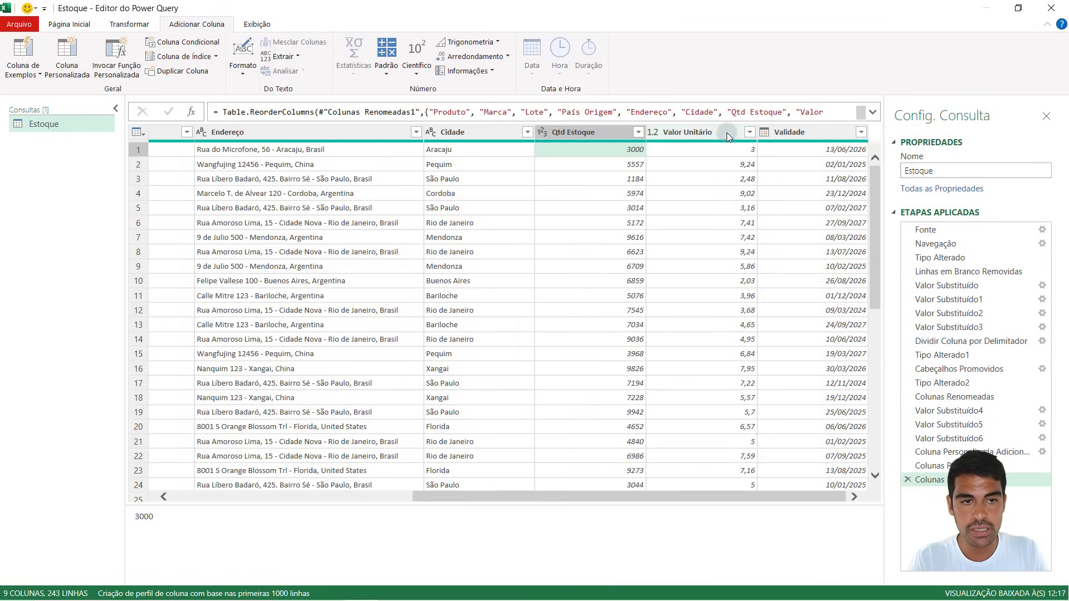
click(742, 151)
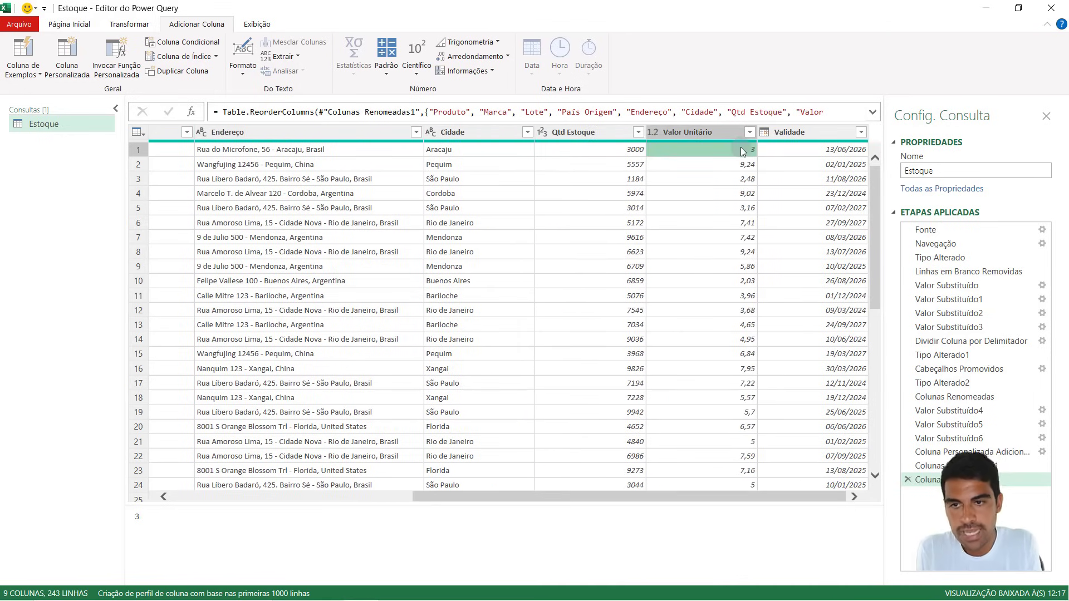
click(629, 149)
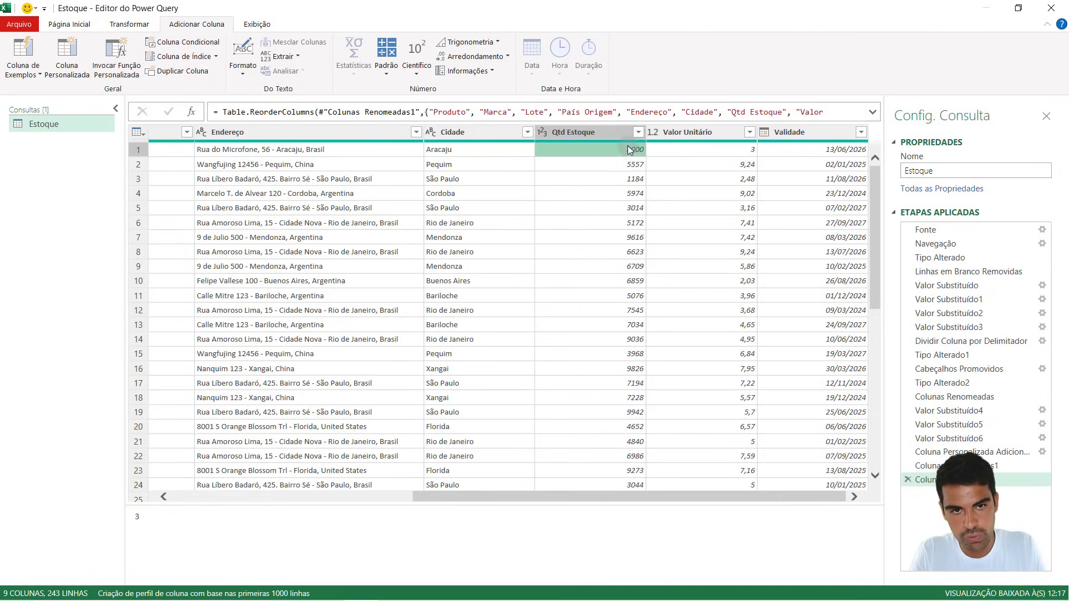
click(718, 151)
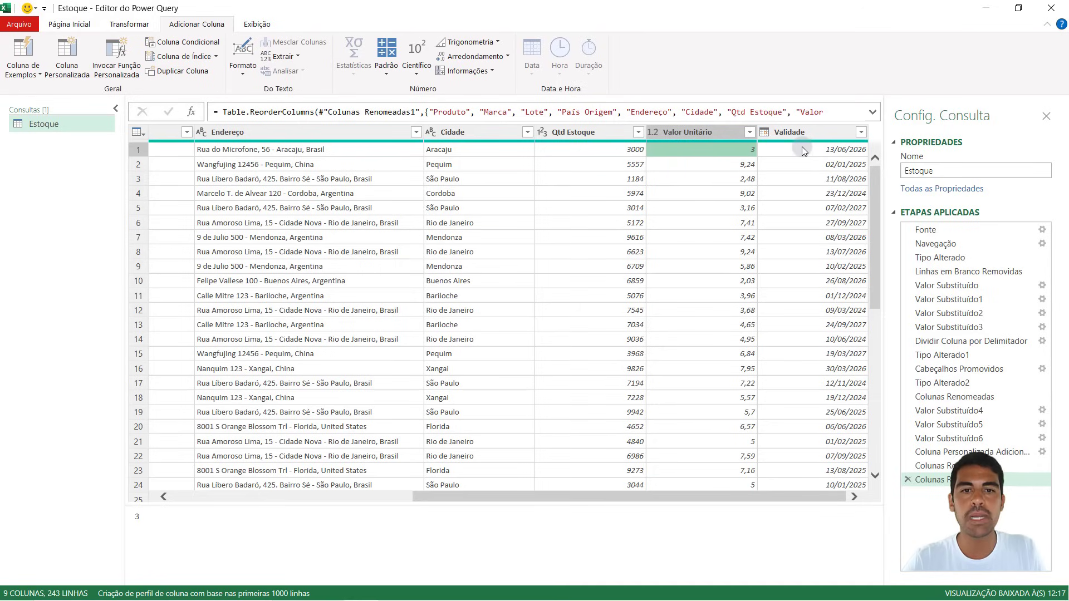
Select Qtd Estoque and Valor Unitário together as a two-column selection
click(590, 133)
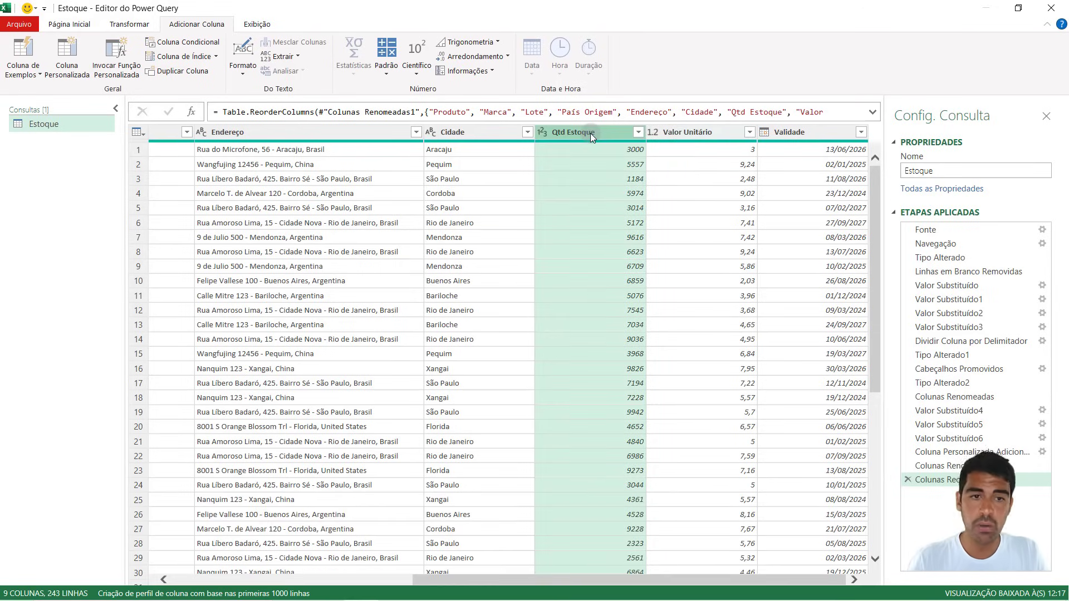
click(661, 134)
click(561, 132)
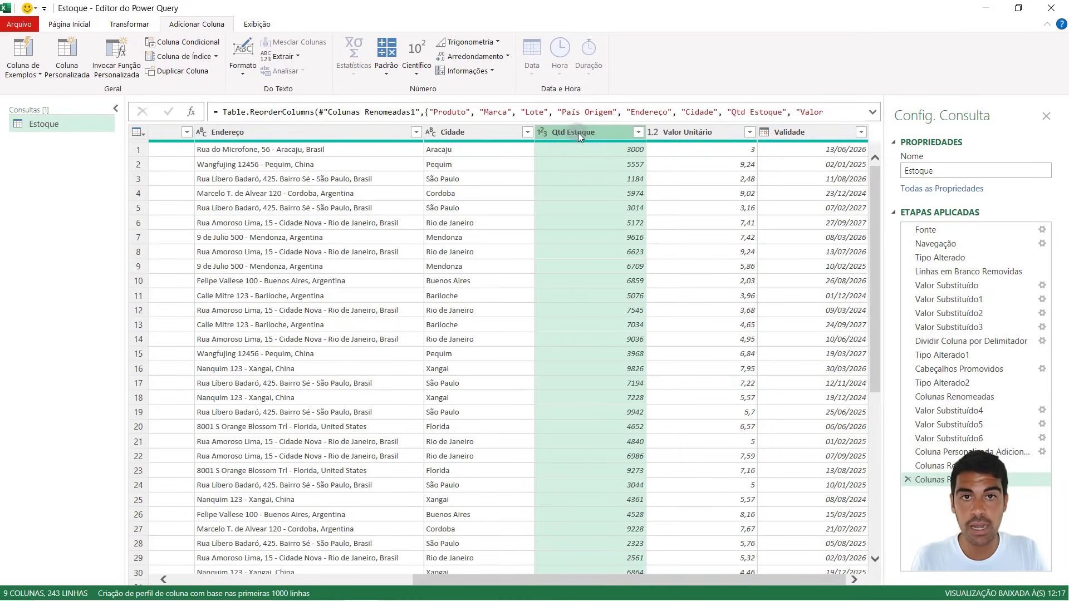
ctrl+click(696, 132)
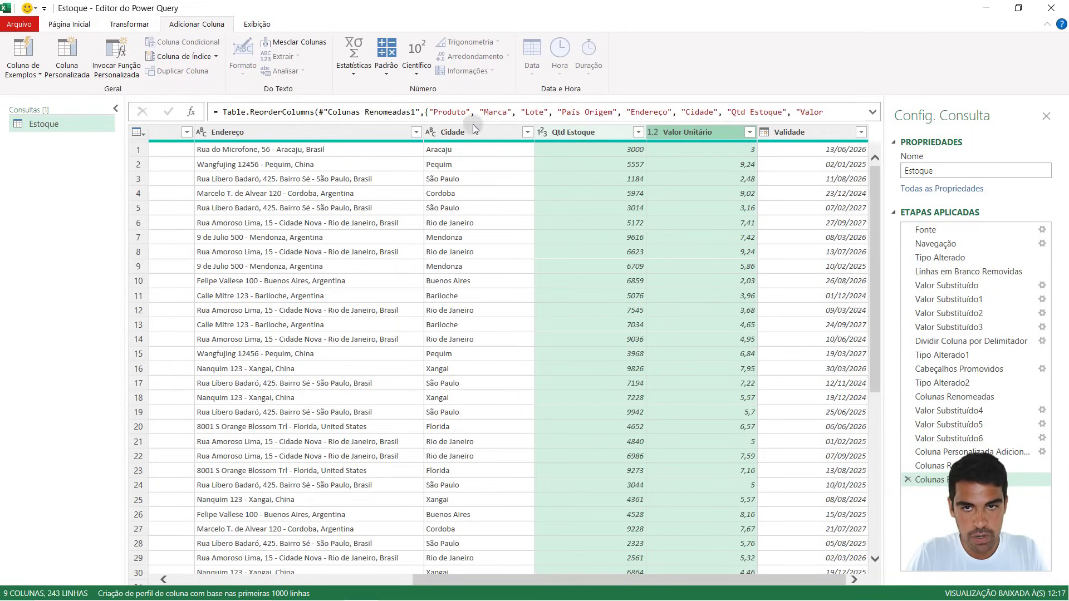
Multiply Qtd Estoque by Valor Unitário into a new Valor Total column placed before Validade
click(386, 55)
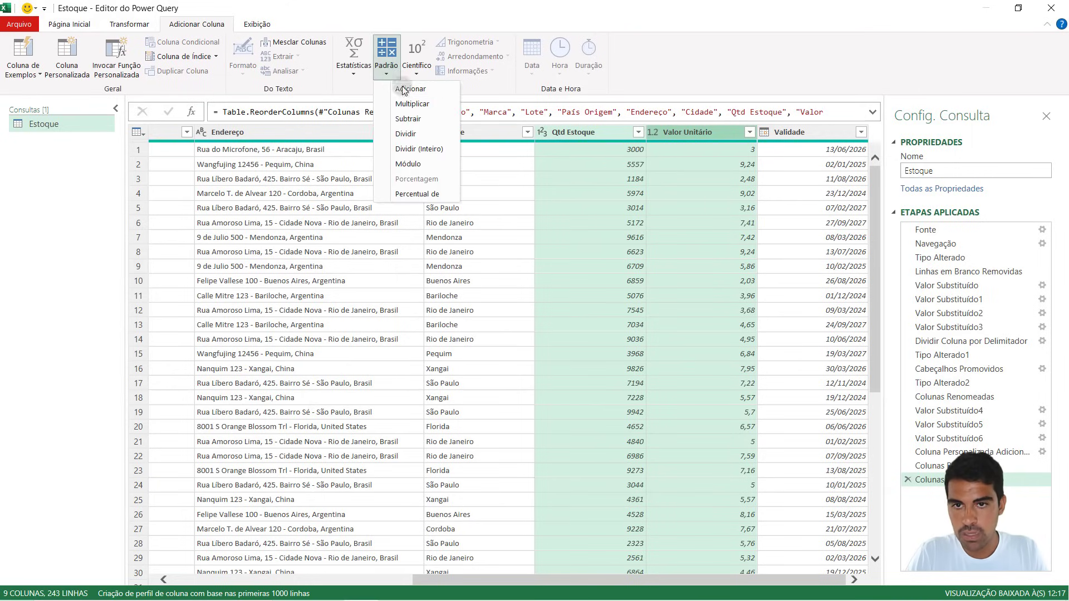
click(432, 104)
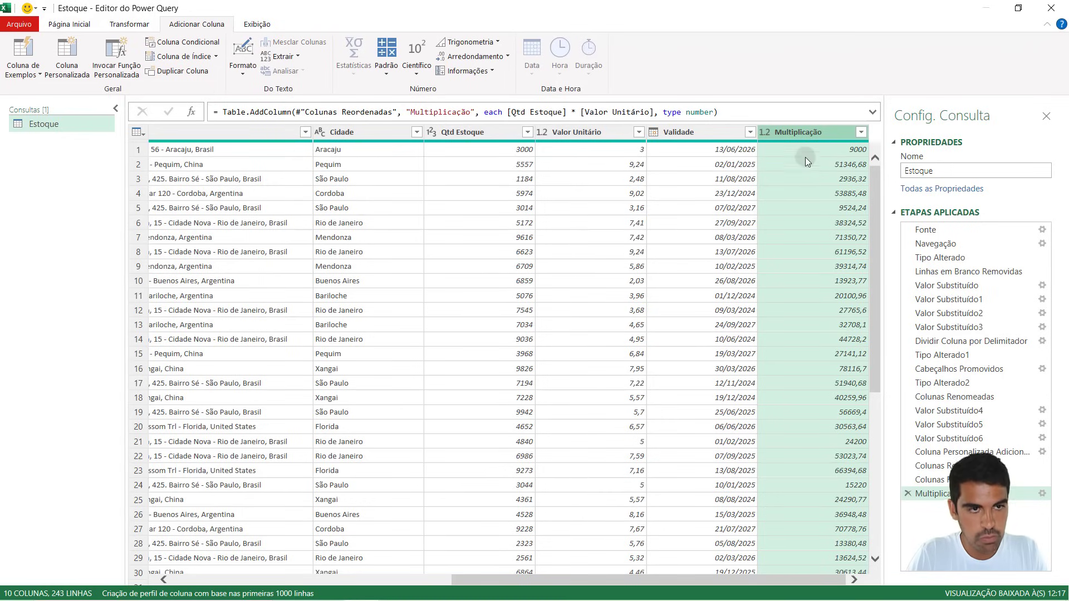
double_click(824, 132)
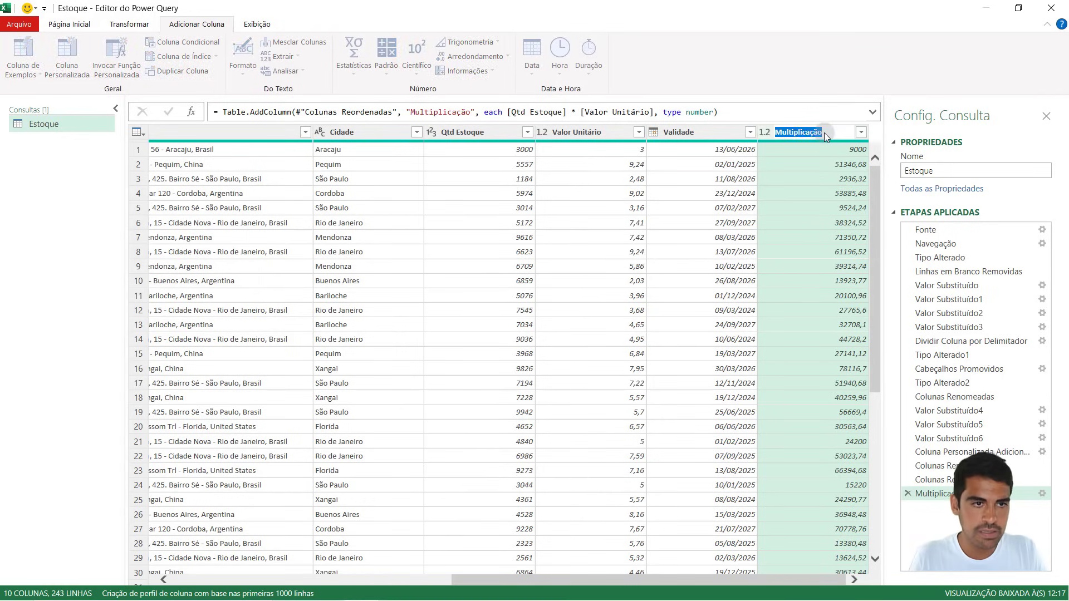
text(Valor Tota)
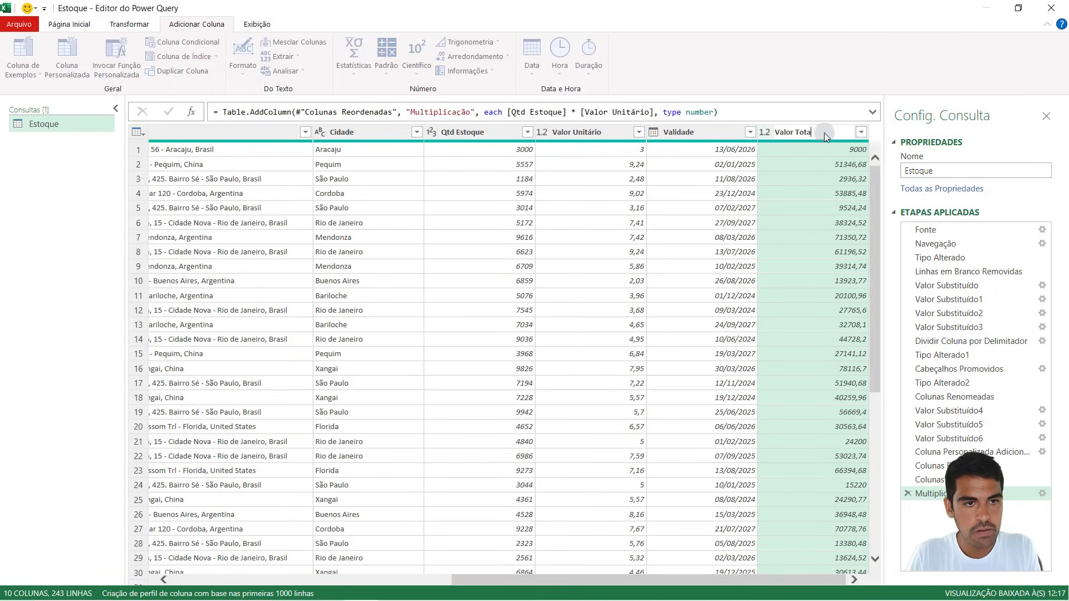
text(l)
key(Return)
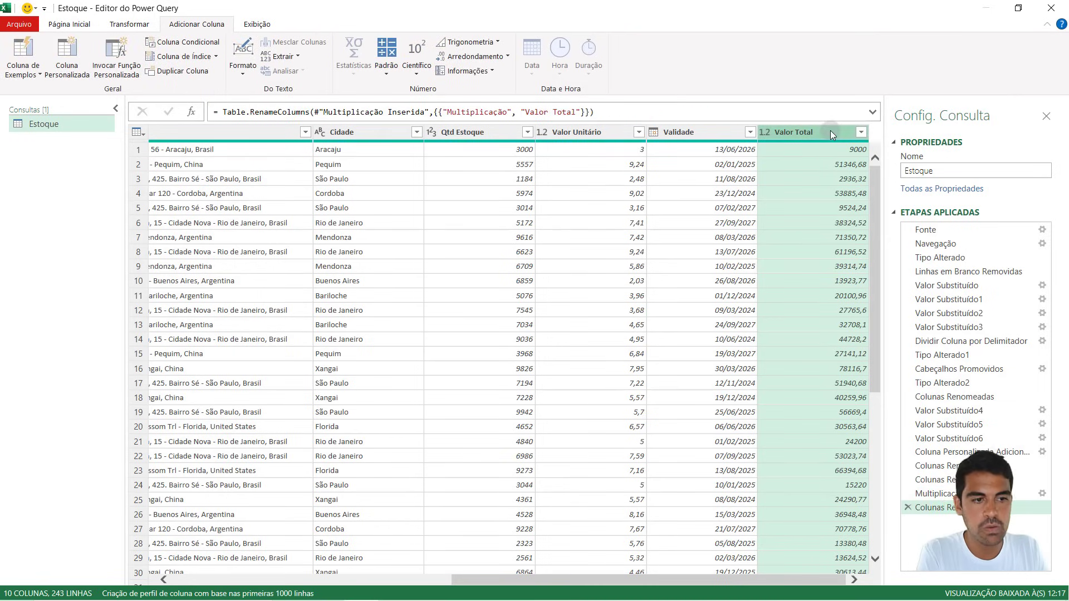
drag(830, 130, 696, 125)
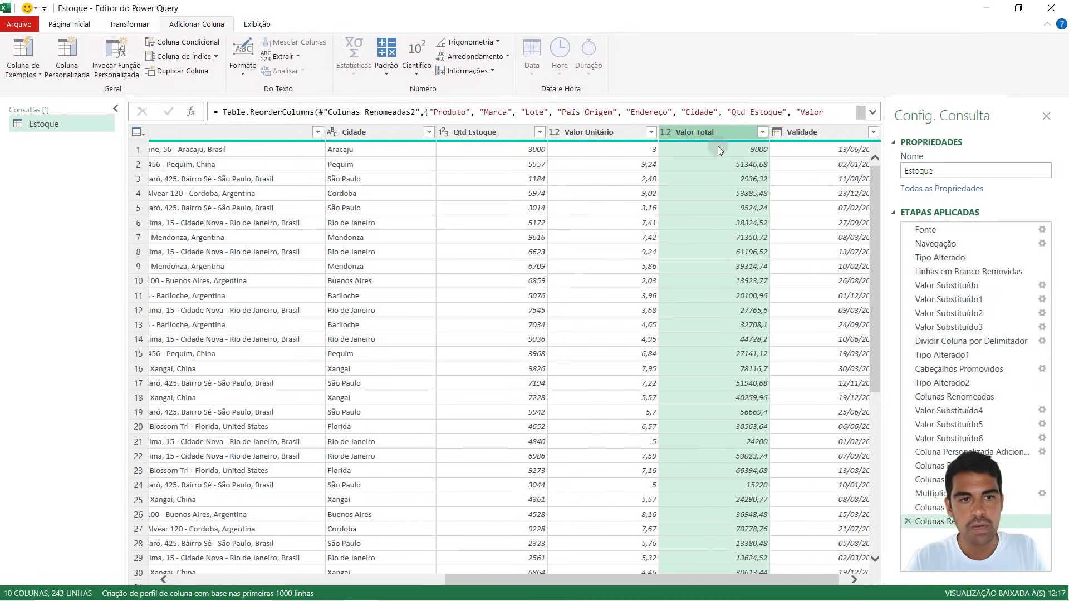
Verify Valor Total against quantity and unit price for the first two rows, then scroll back left
click(717, 149)
click(517, 151)
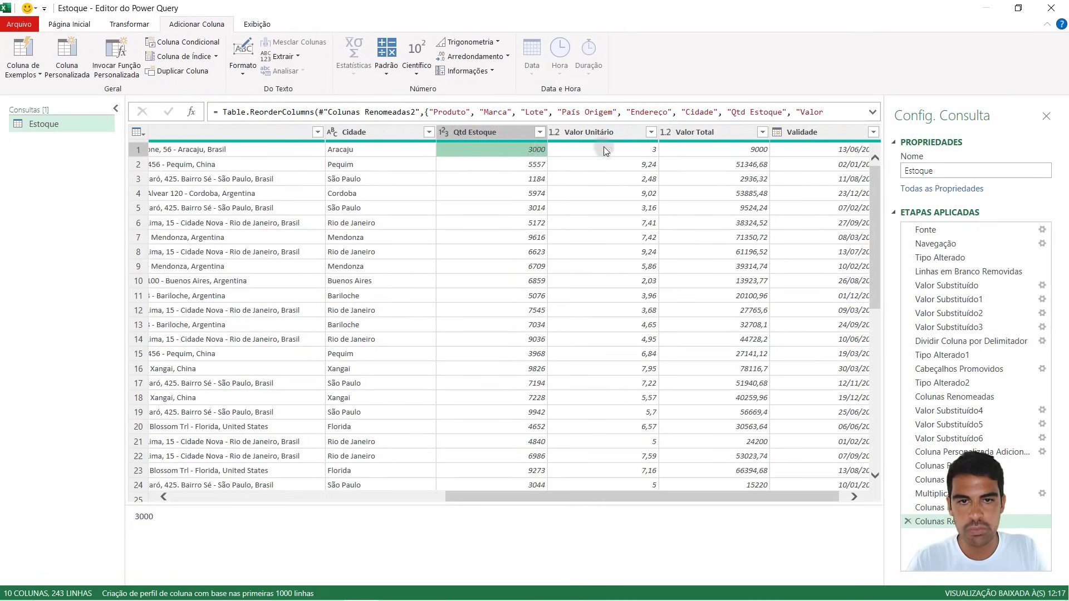
click(605, 150)
click(757, 151)
click(534, 165)
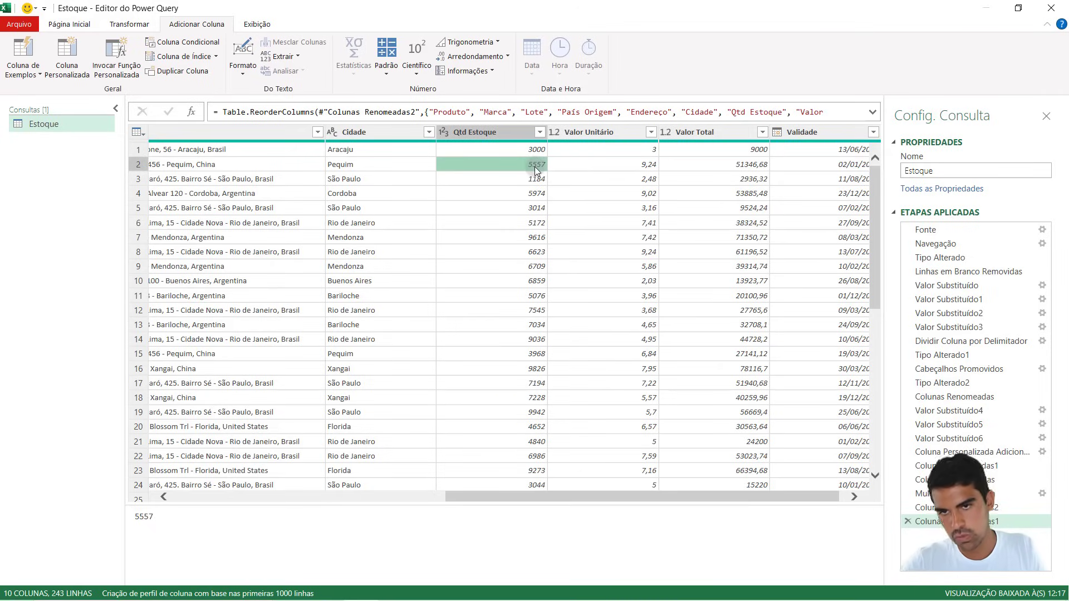
click(647, 166)
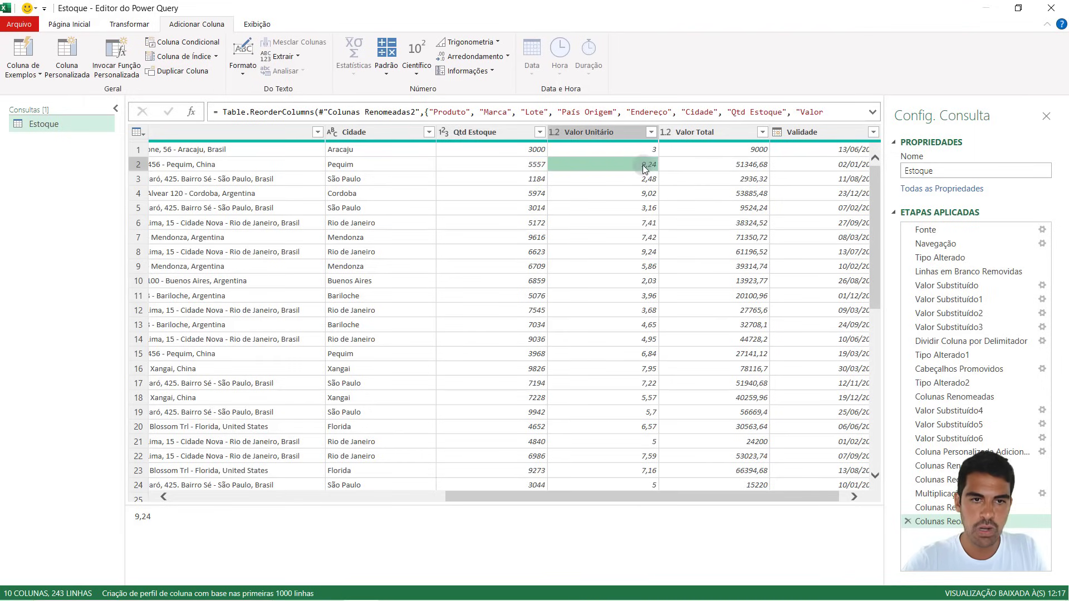
click(705, 164)
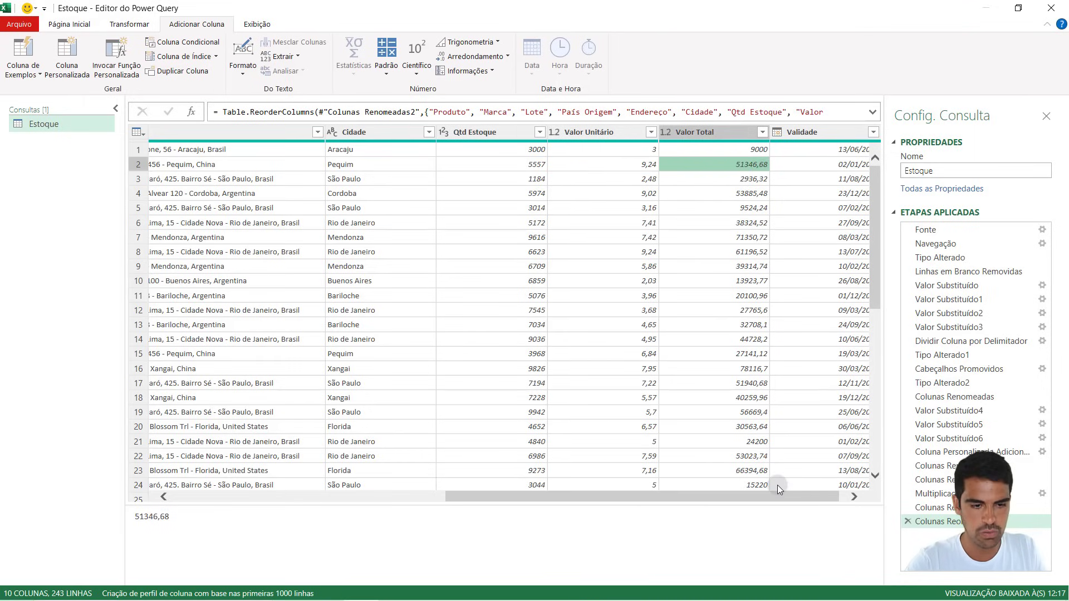
drag(773, 500, 501, 499)
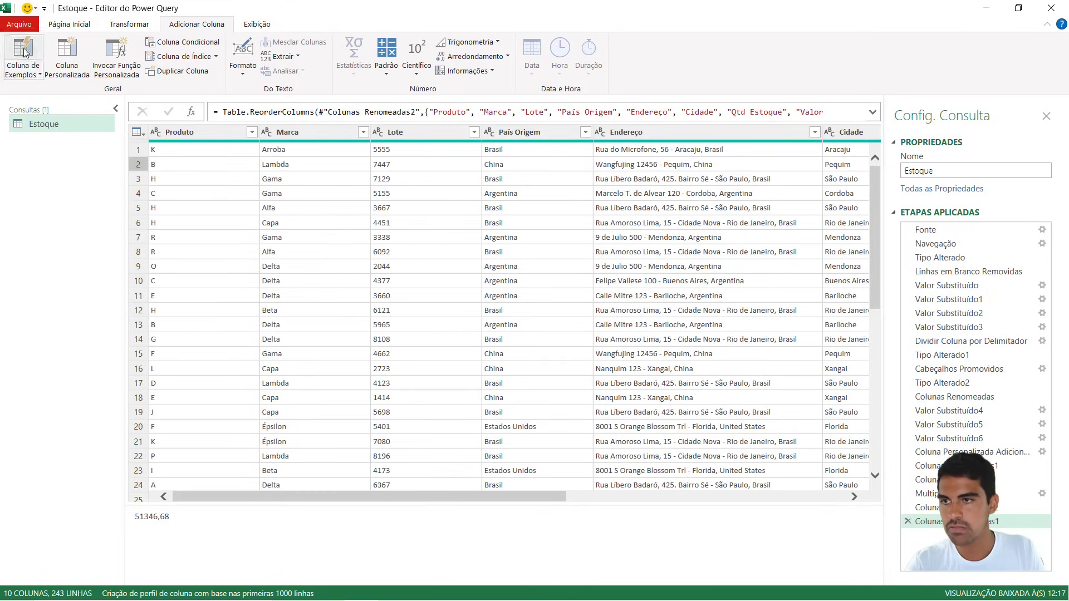
Use Fechar e Carregar to load the Estoque query into the workbook
click(26, 24)
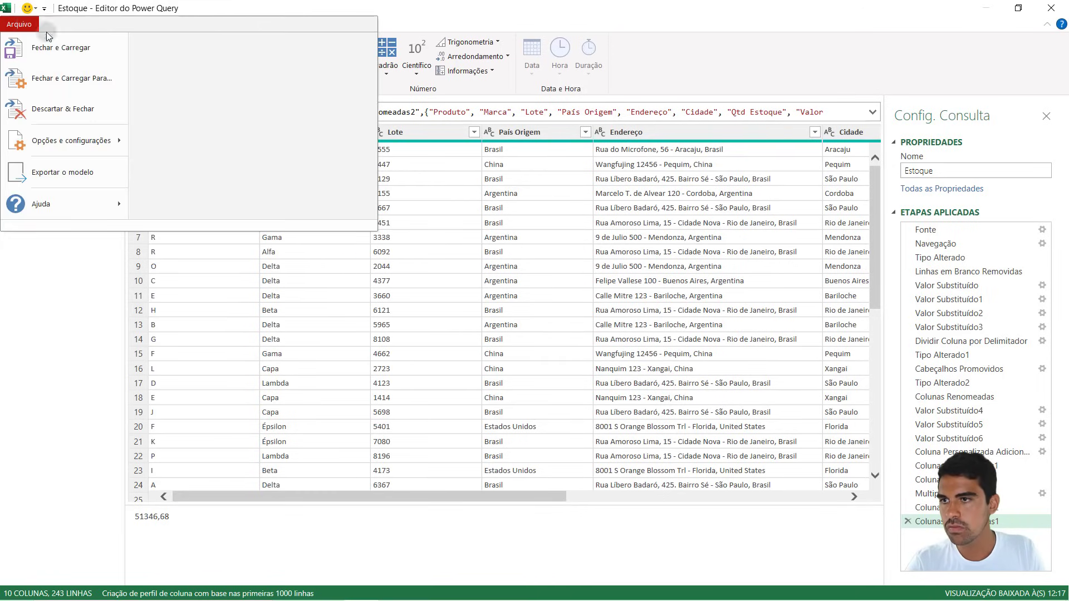
click(87, 51)
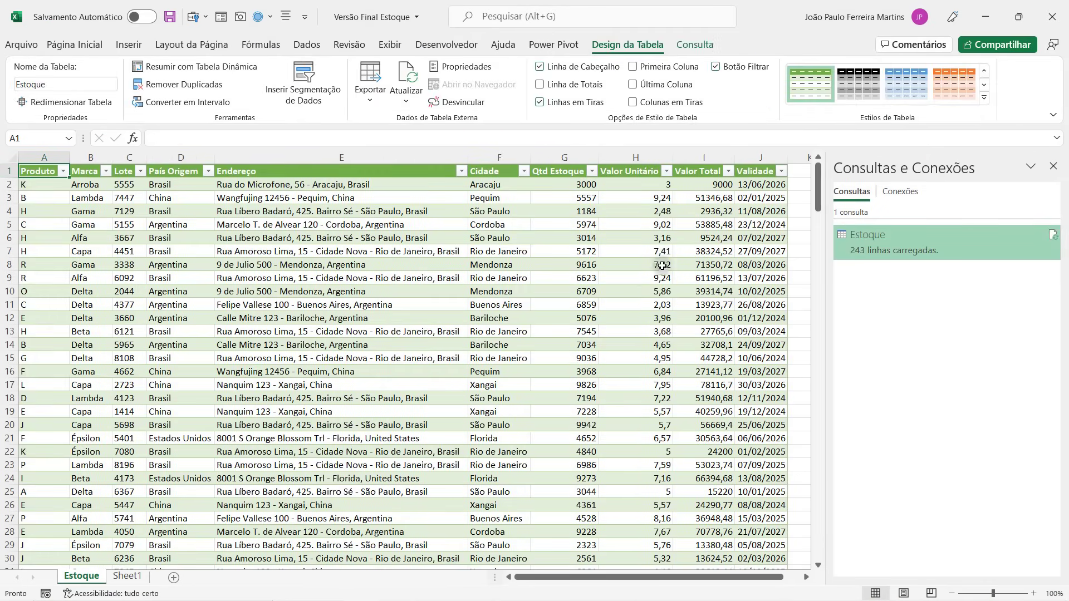
Close Consultas e Conexões, browse the table's address and city entries, and expand the table styles gallery
click(1052, 167)
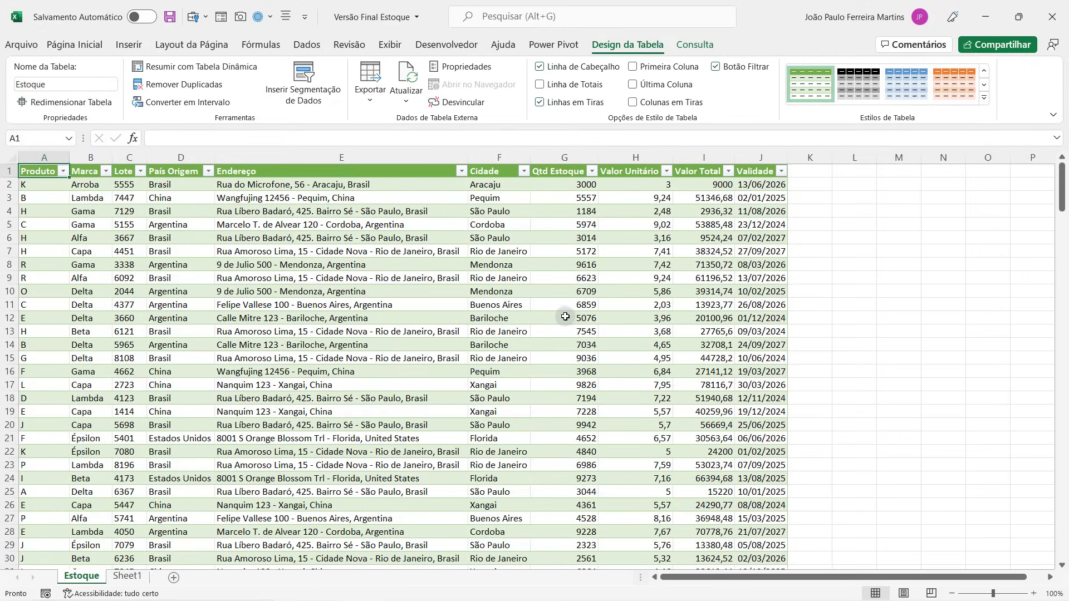
click(500, 318)
click(302, 281)
click(477, 345)
click(323, 222)
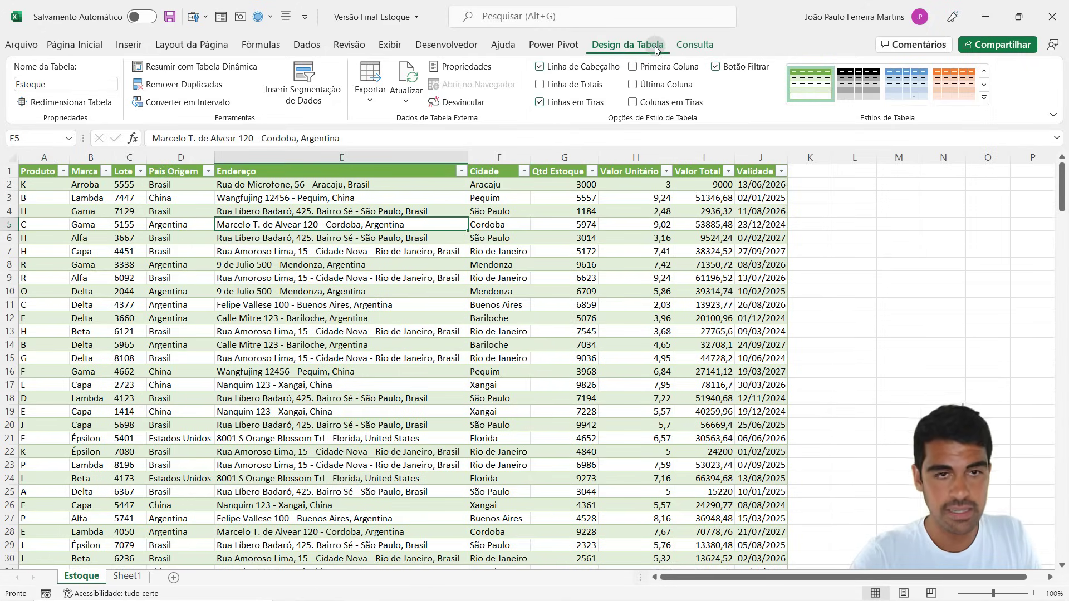
click(390, 318)
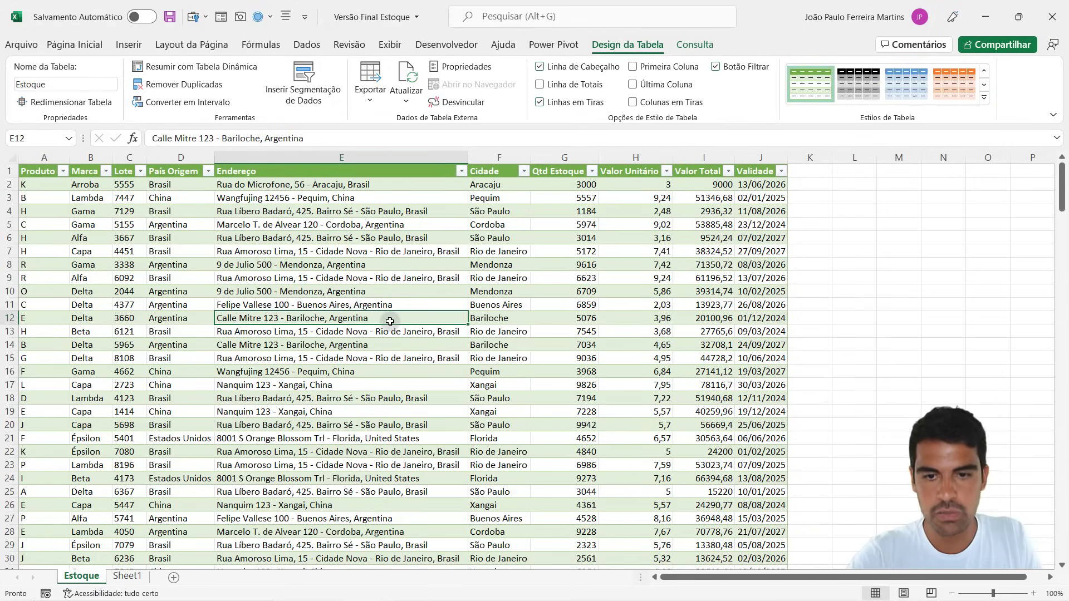
click(413, 362)
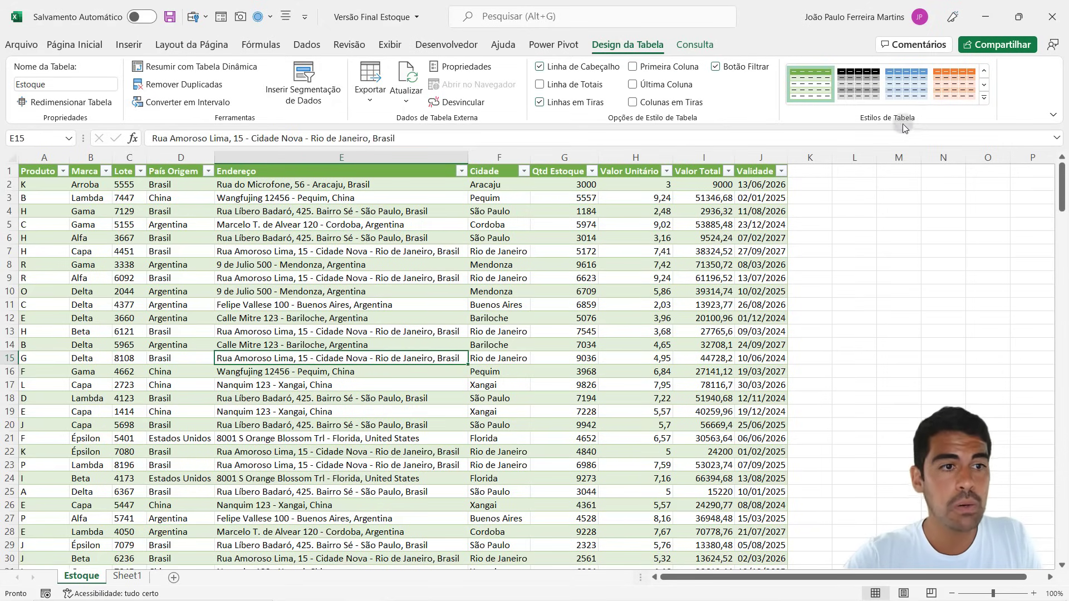
click(984, 98)
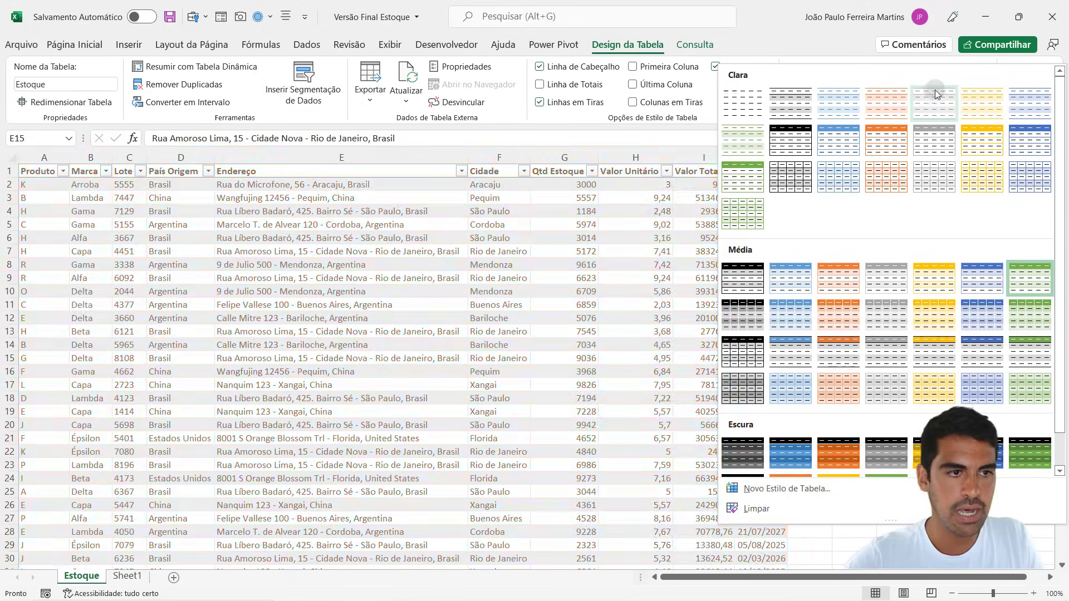
Apply the grey Medium 4 table style to Estoque and save Versão Final Estoque
click(887, 278)
click(636, 305)
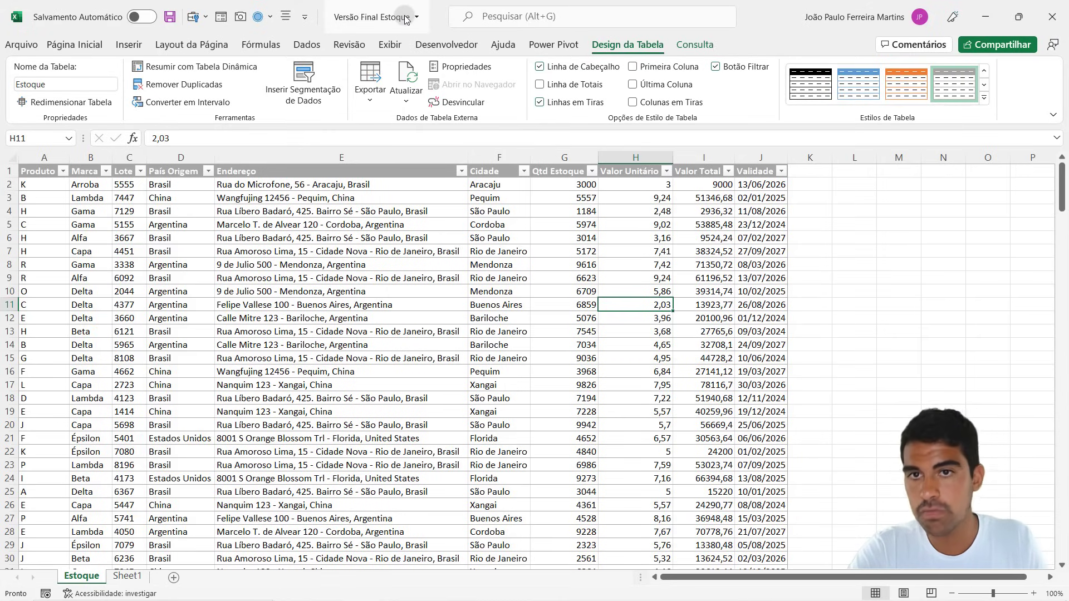
click(171, 18)
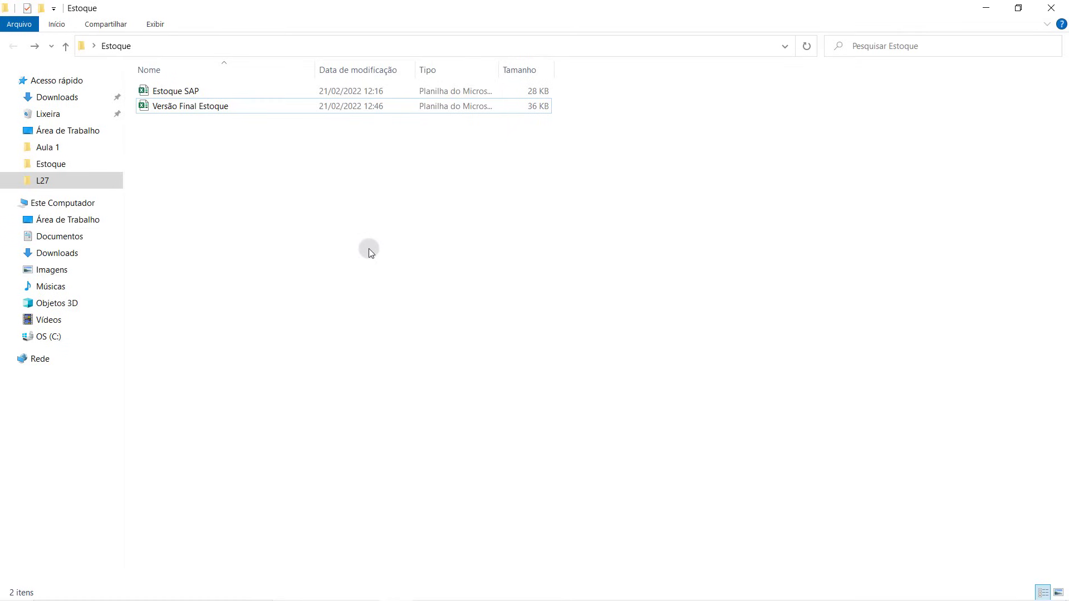
Select the Estoque SAP file in the Estoque folder
click(171, 92)
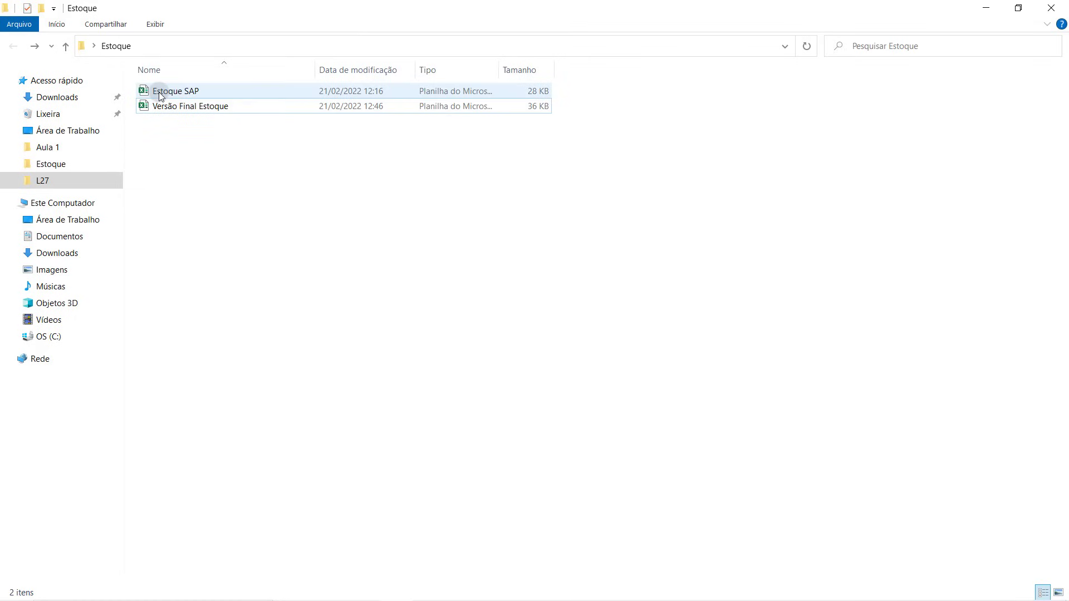
click(162, 94)
Open Estoque SAP and locate the Produto K - Marca Arroba entry in row 4
double_click(165, 92)
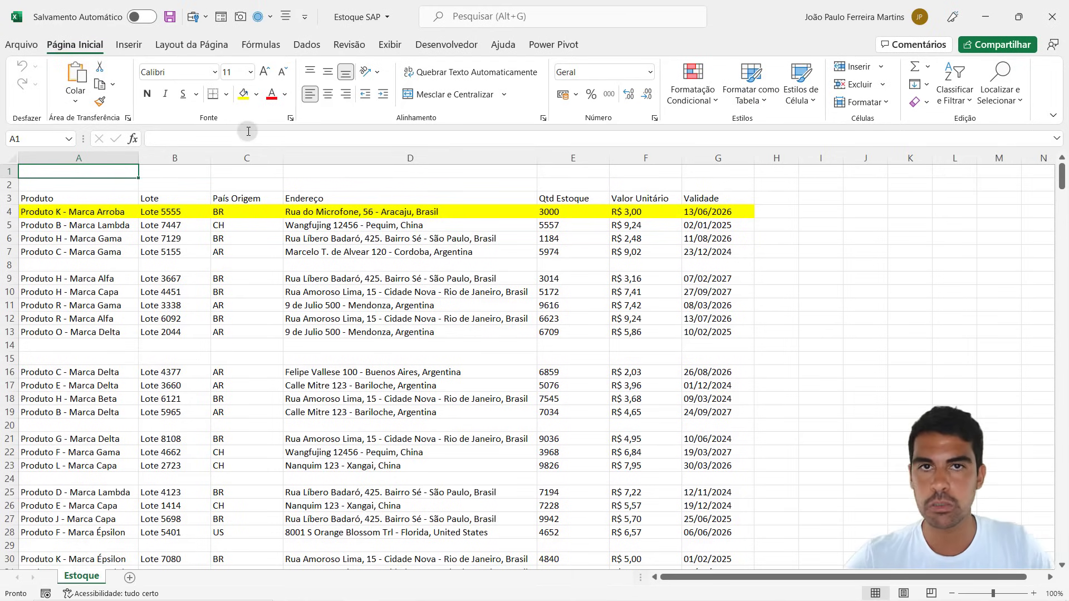
click(108, 217)
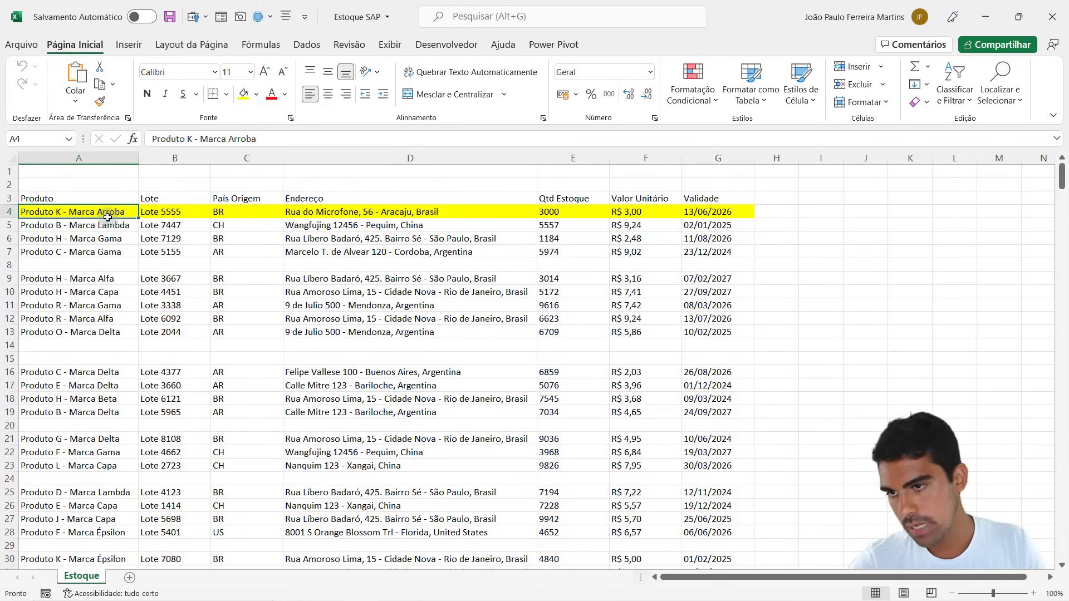
click(15, 211)
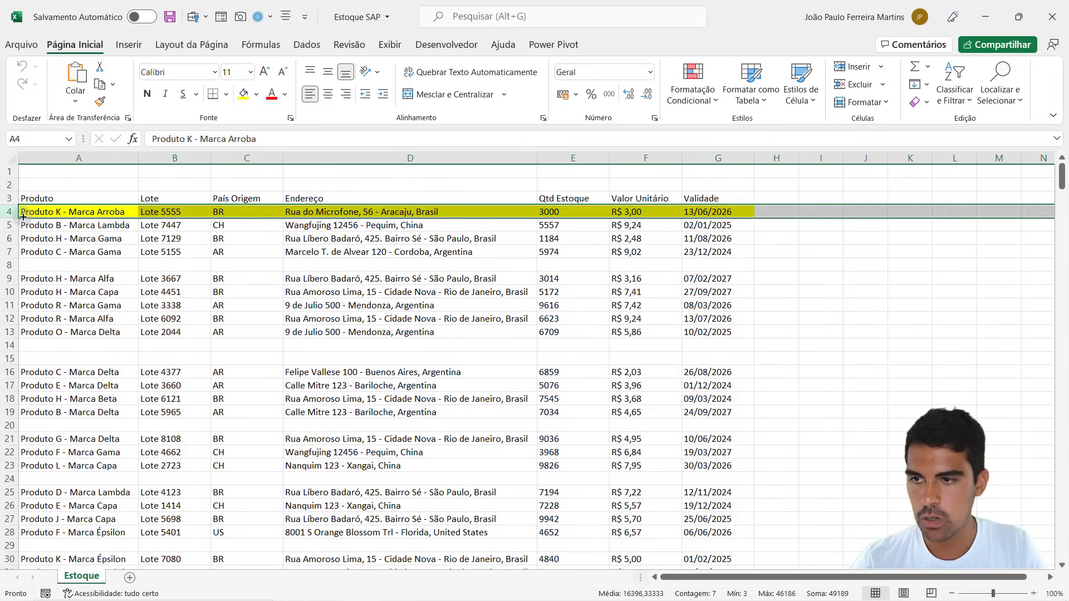
click(78, 214)
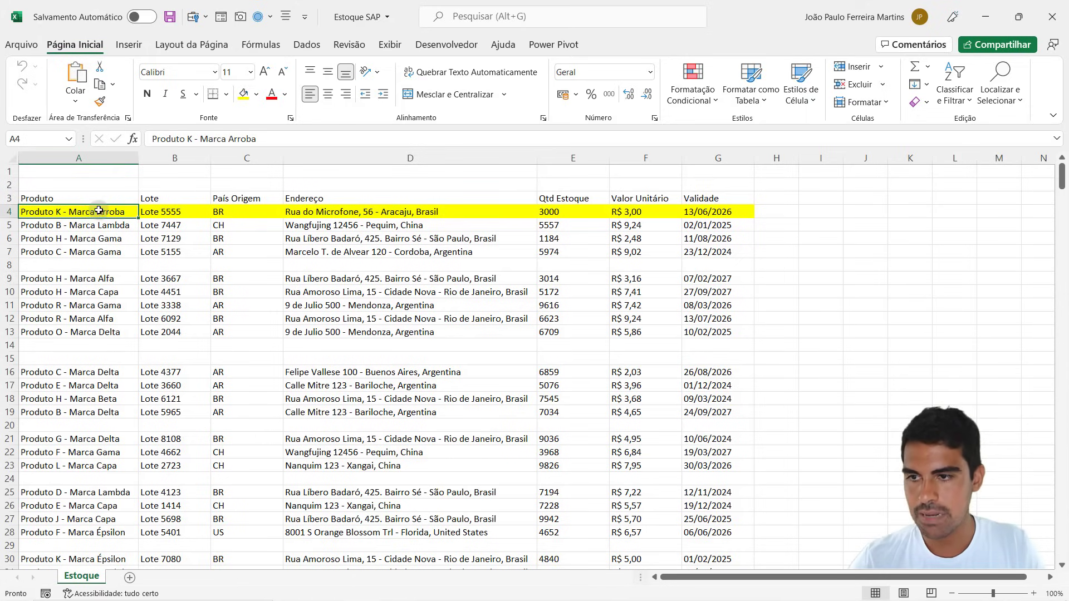
Edit that entry to Produto P, replacing the Arroba brand with a new brand name
double_click(61, 212)
key(BackSpace)
text(P)
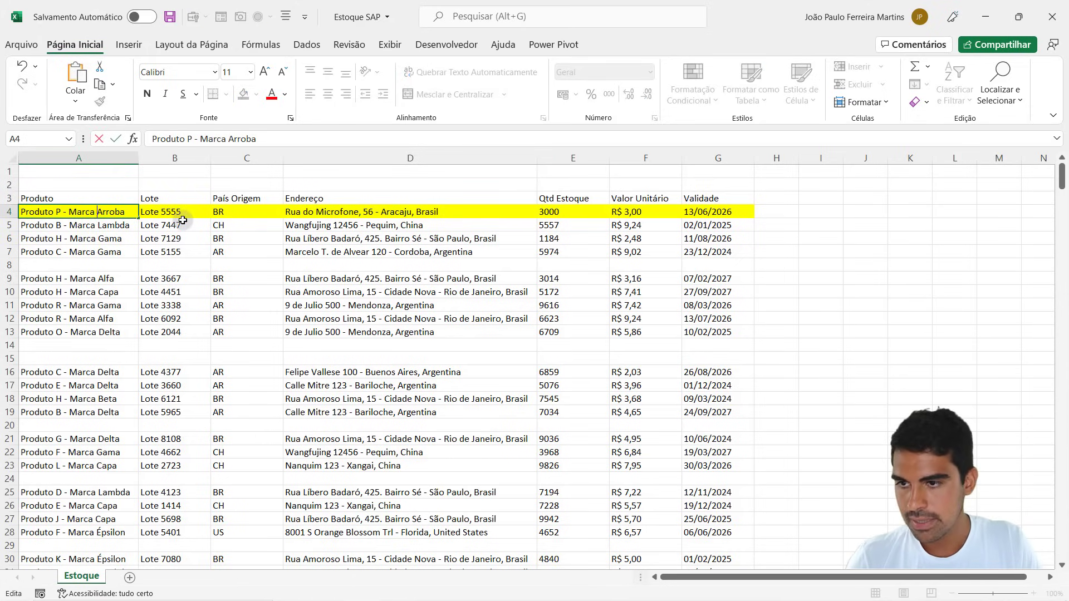
key(End)
key(BackSpace)
key(BackSpace)
key(BackSpace)
text(m)
key(BackSpace)
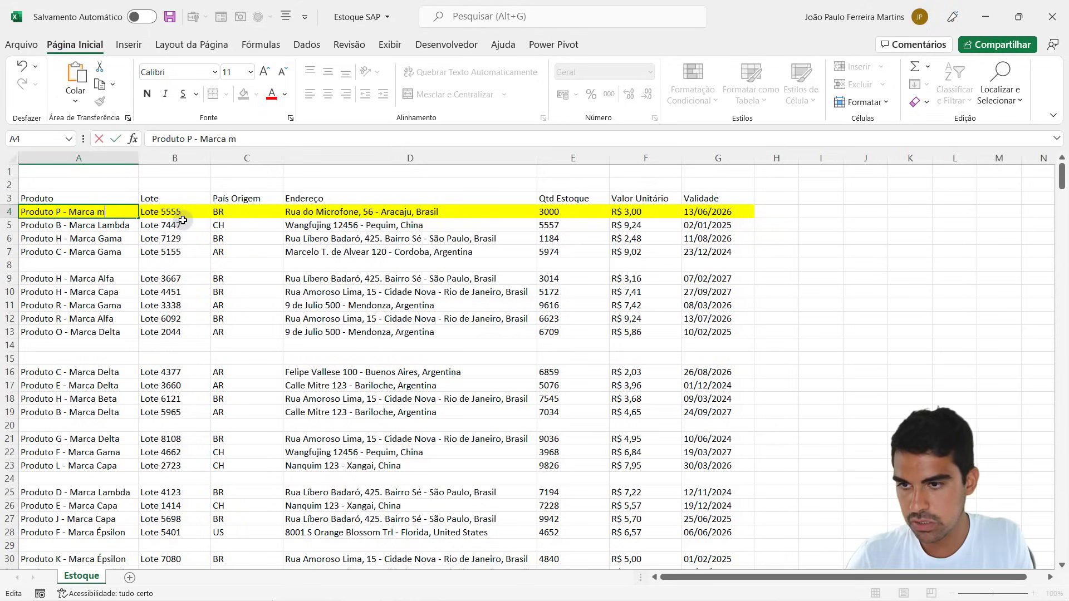
text(Martins)
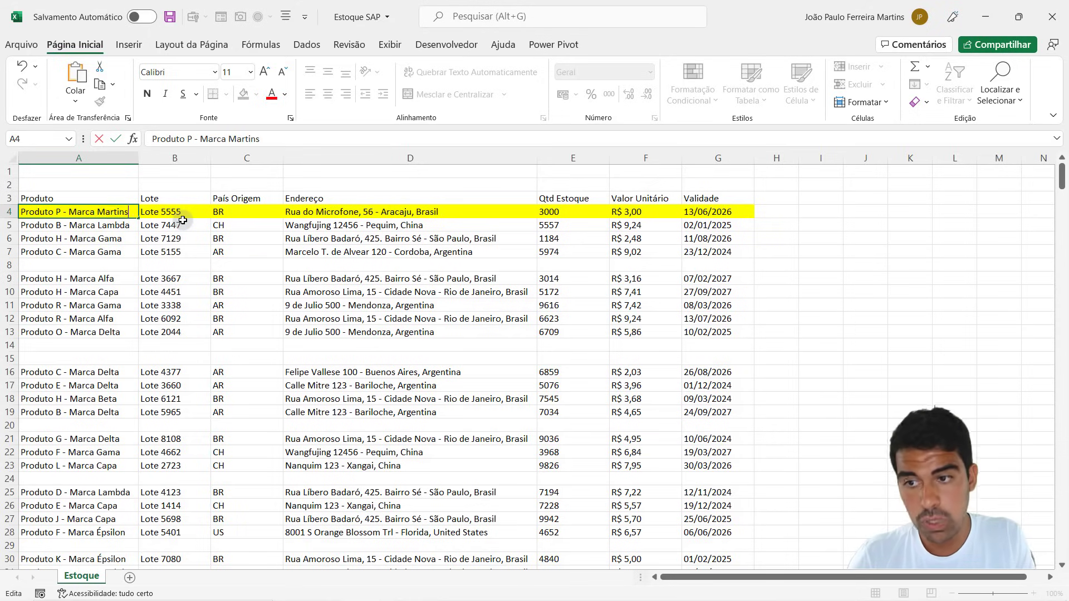
key(Return)
Enter a new Produto G entry with its brand in cell A280
mouse_move(1061, 177)
mouse_down()
mouse_move(1022, 427)
mouse_move(1017, 406)
mouse_up()
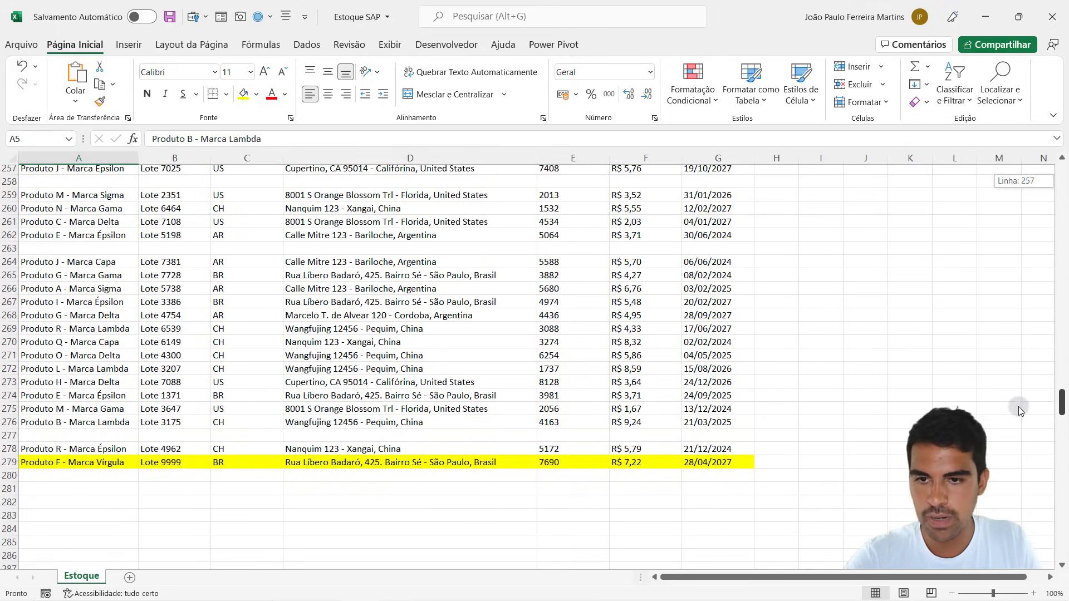
click(48, 485)
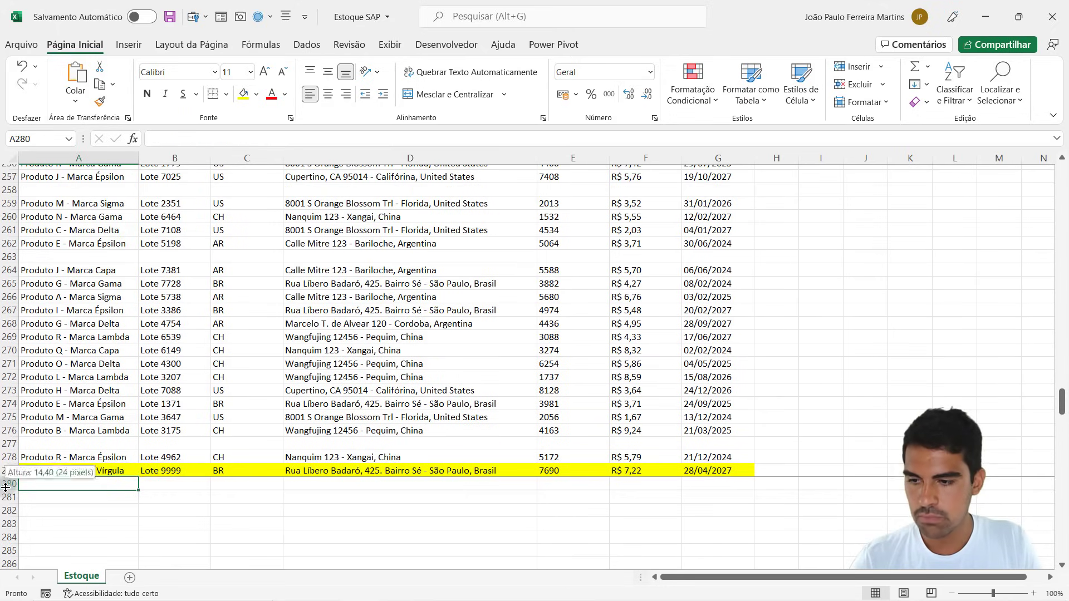
text(Produto F - Marca Vírgula)
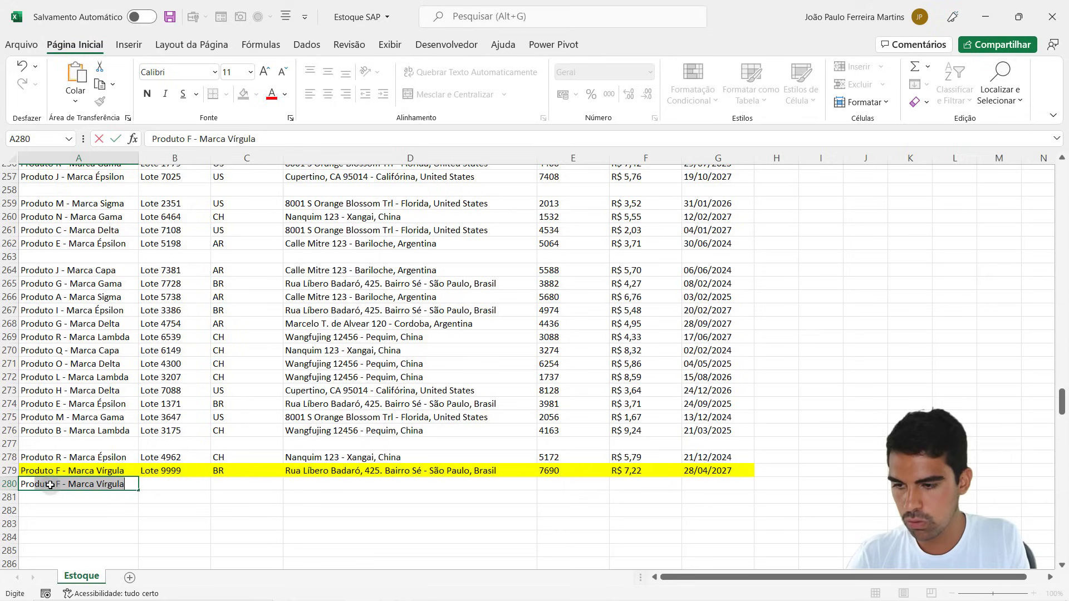
text(G)
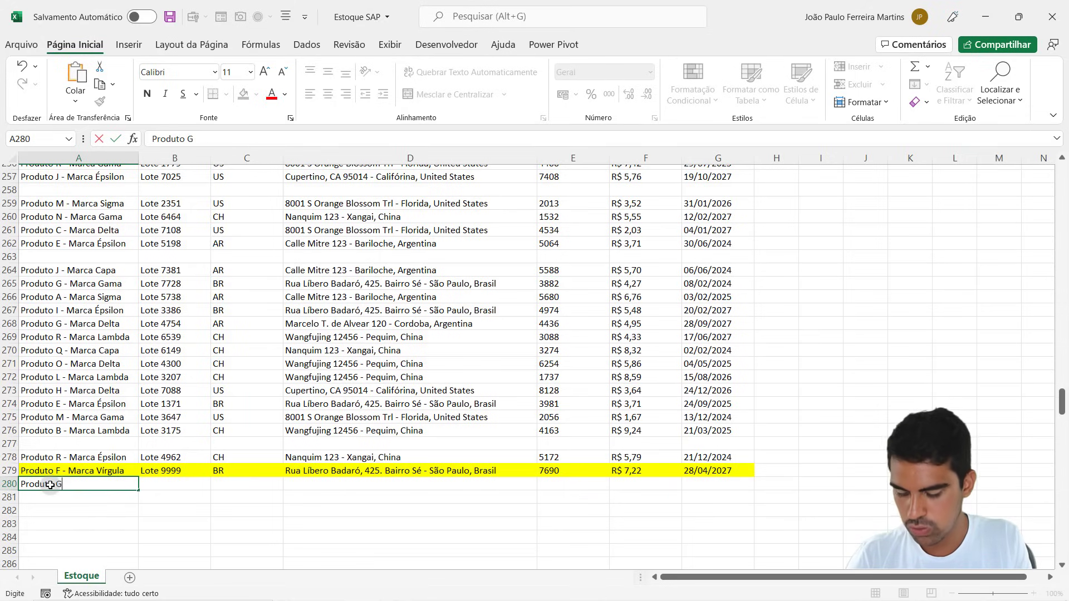
text( - mA)
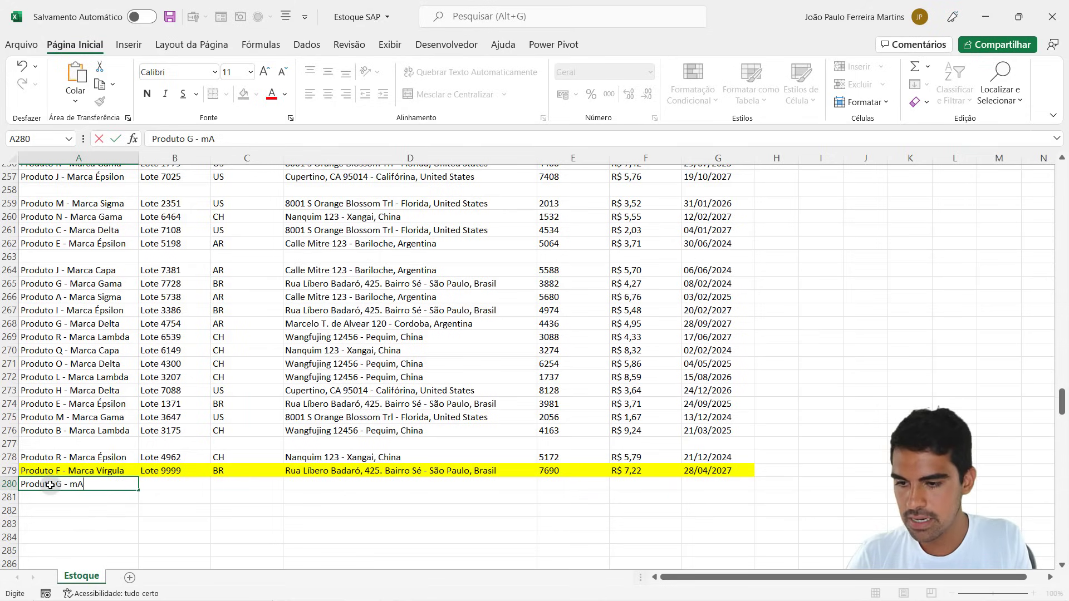
key(BackSpace)
text(Marca F)
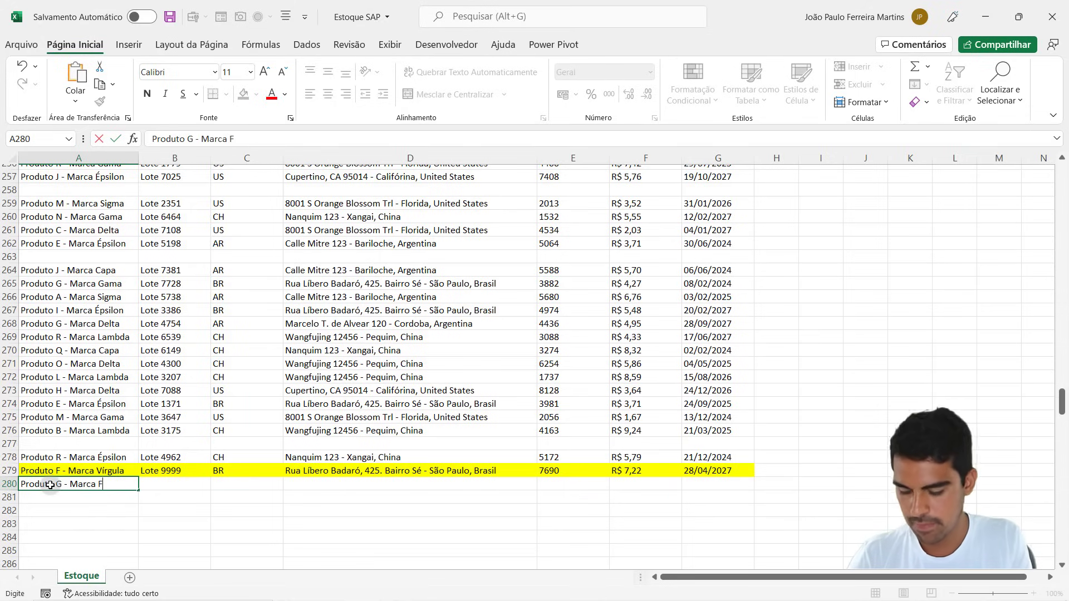
text(erreira)
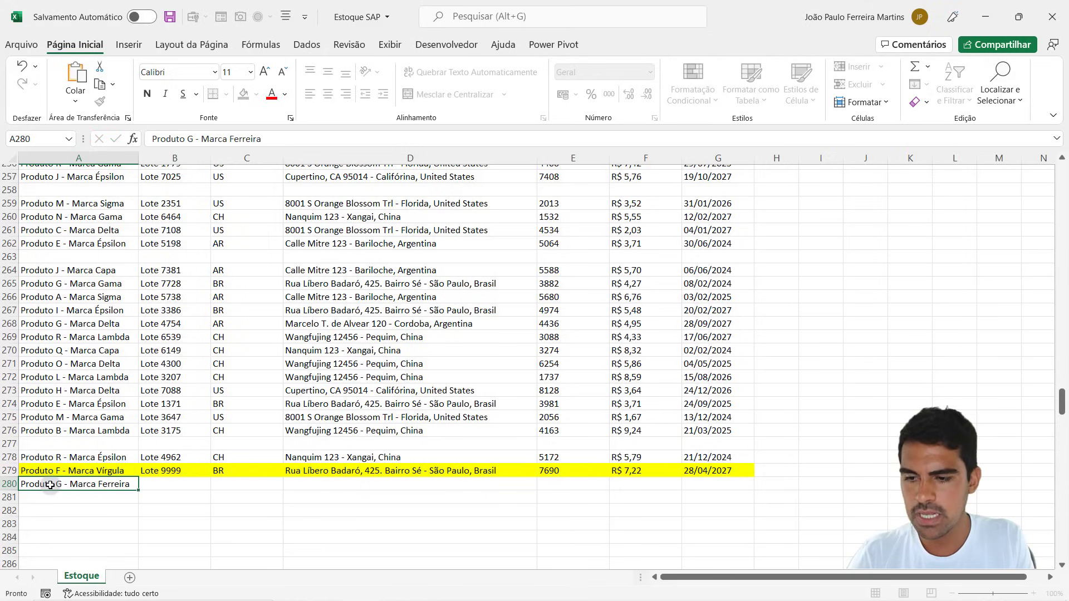
key(Return)
Copy row 273's lot-through-validity cells into row 280, then return to the top of the sheet
drag(184, 484, 719, 482)
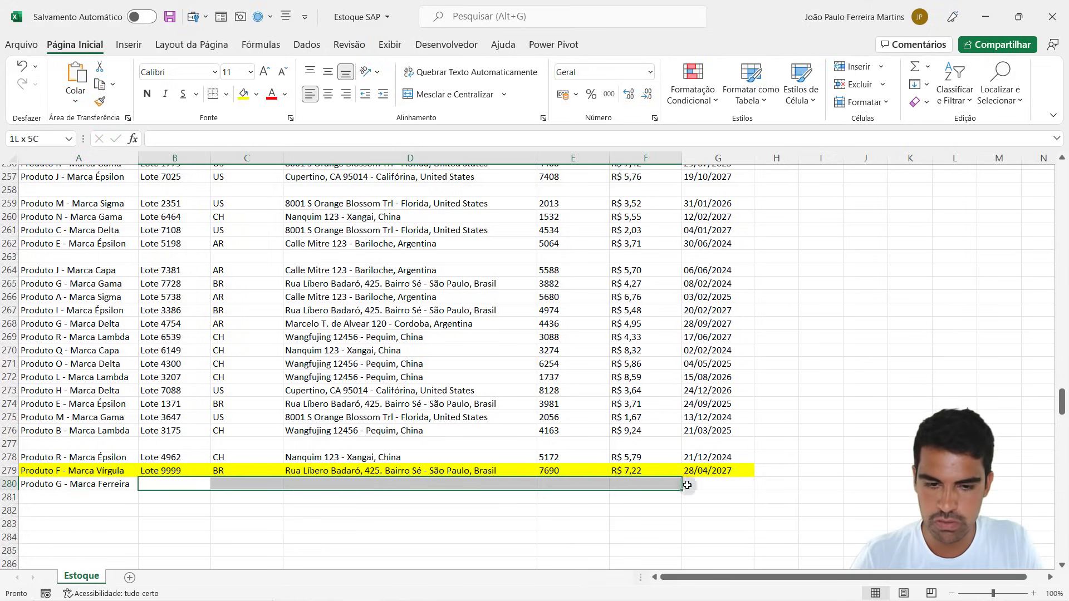
drag(167, 390, 693, 391)
key(ctrl+c)
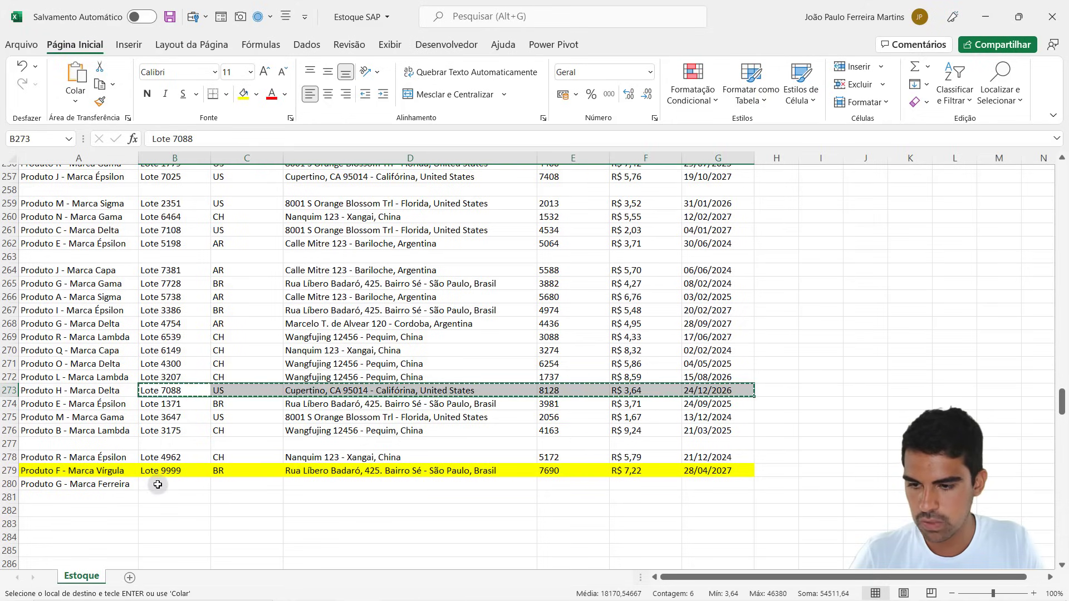
click(158, 484)
key(ctrl+v)
key(Escape)
click(192, 443)
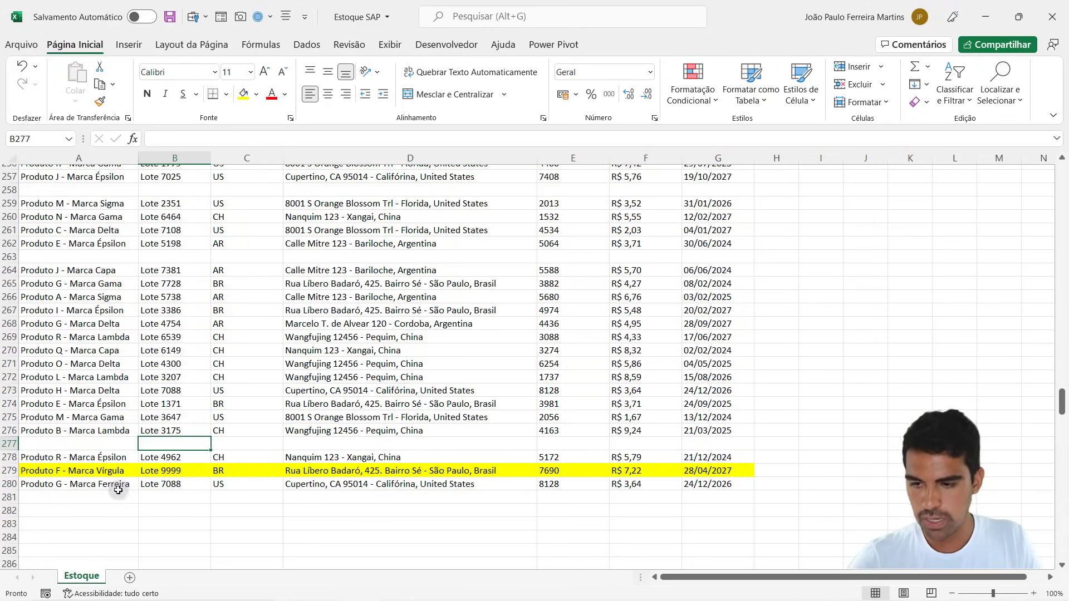
click(118, 488)
scroll(136, 437, up, 9)
scroll(136, 413, up, 9)
scroll(145, 402, up, 8)
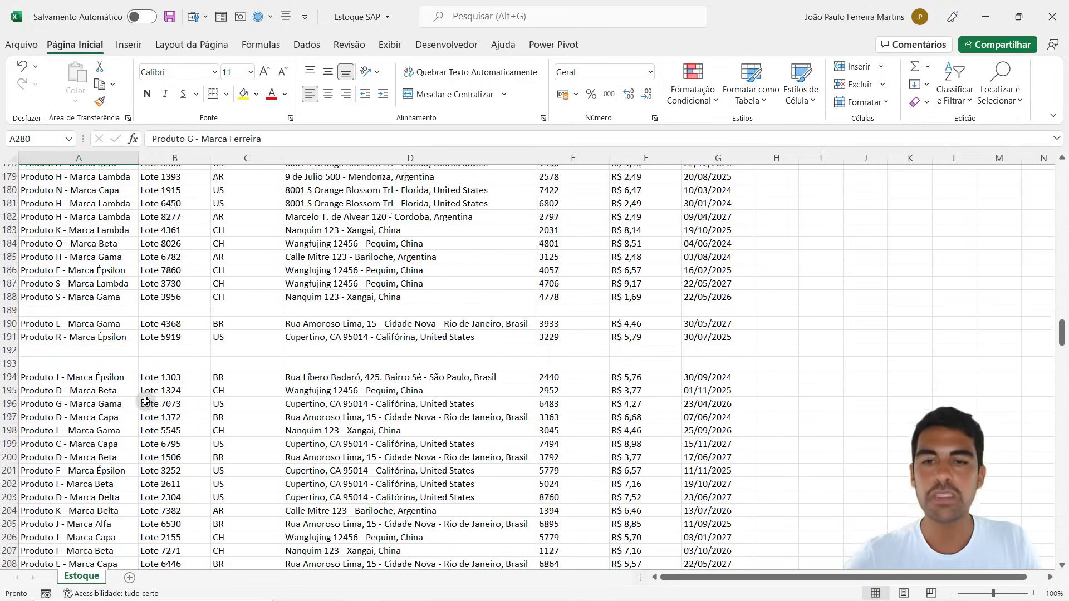
scroll(145, 402, up, 10)
scroll(146, 401, up, 10)
scroll(148, 400, up, 10)
scroll(159, 330, up, 11)
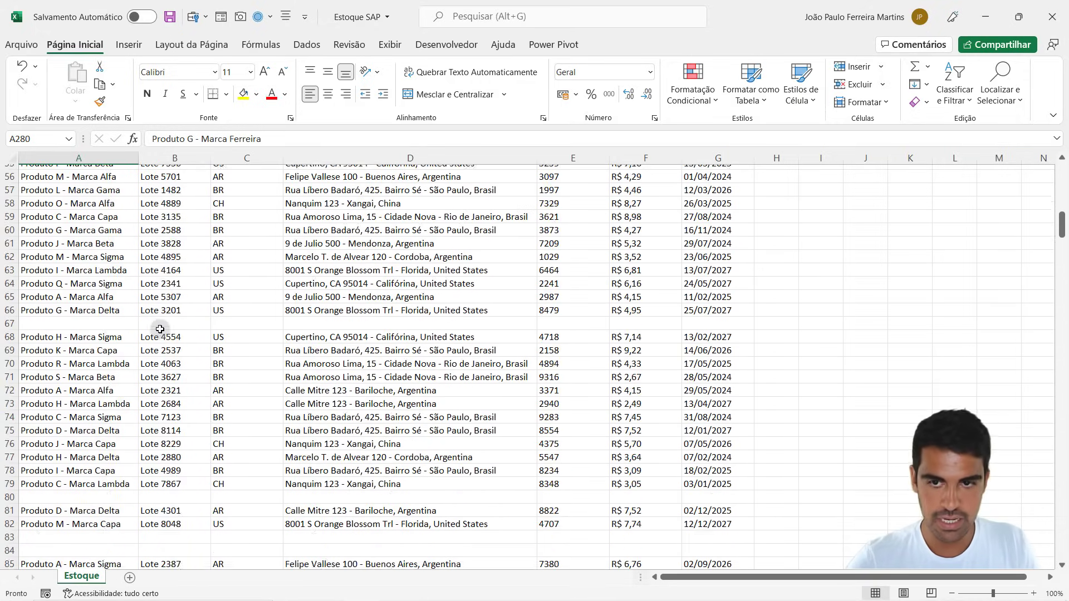
scroll(160, 329, up, 13)
scroll(160, 323, up, 5)
Check the first row's brand, jump to the last row 244 (Vírgula), and open the Dados tab
click(89, 212)
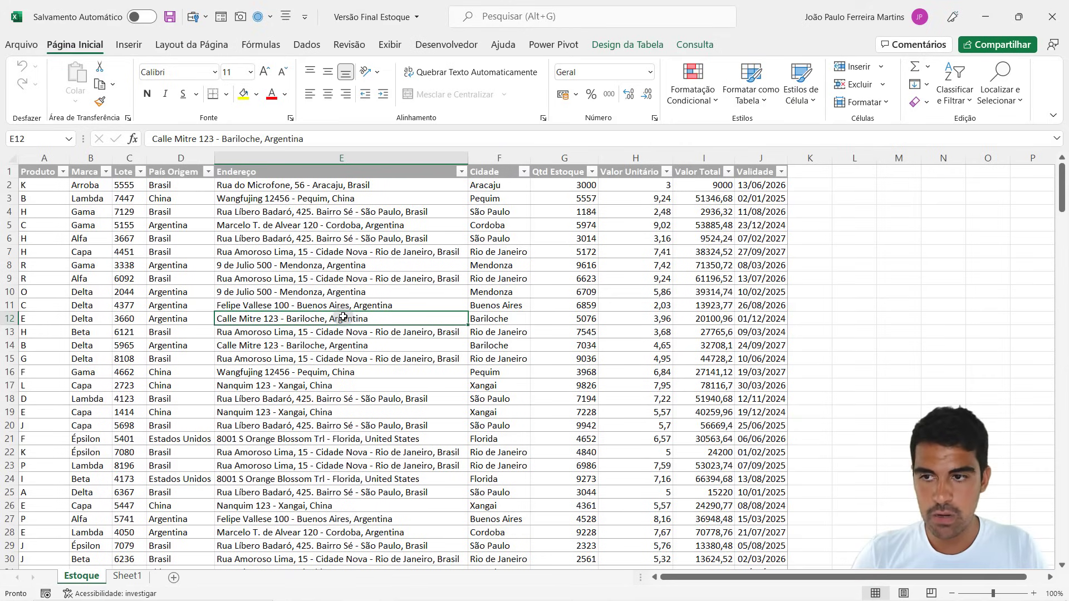
click(9, 185)
click(34, 185)
click(88, 191)
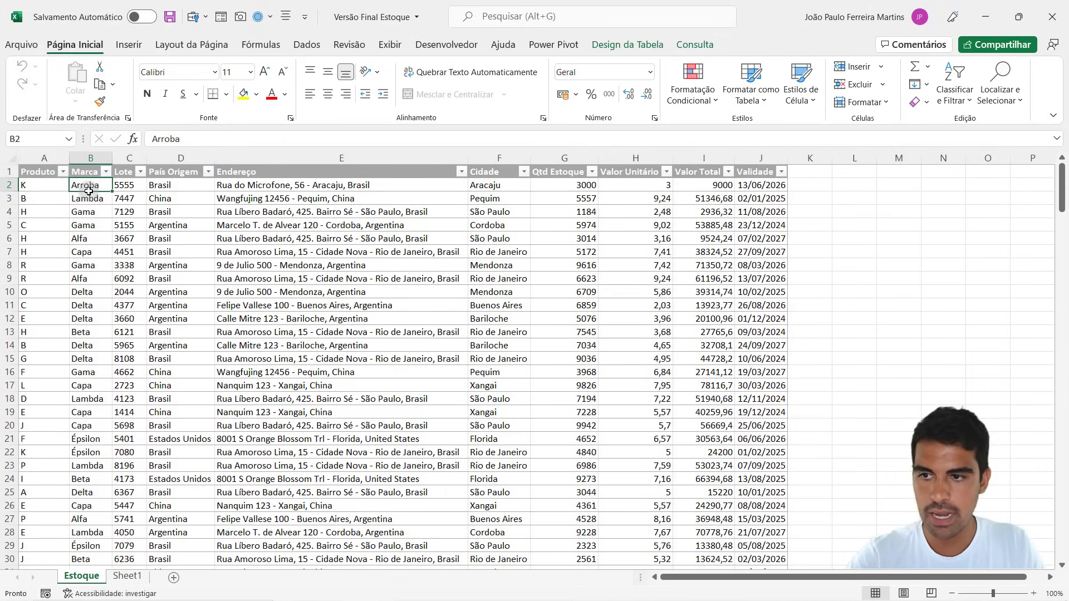
key(ctrl+Down)
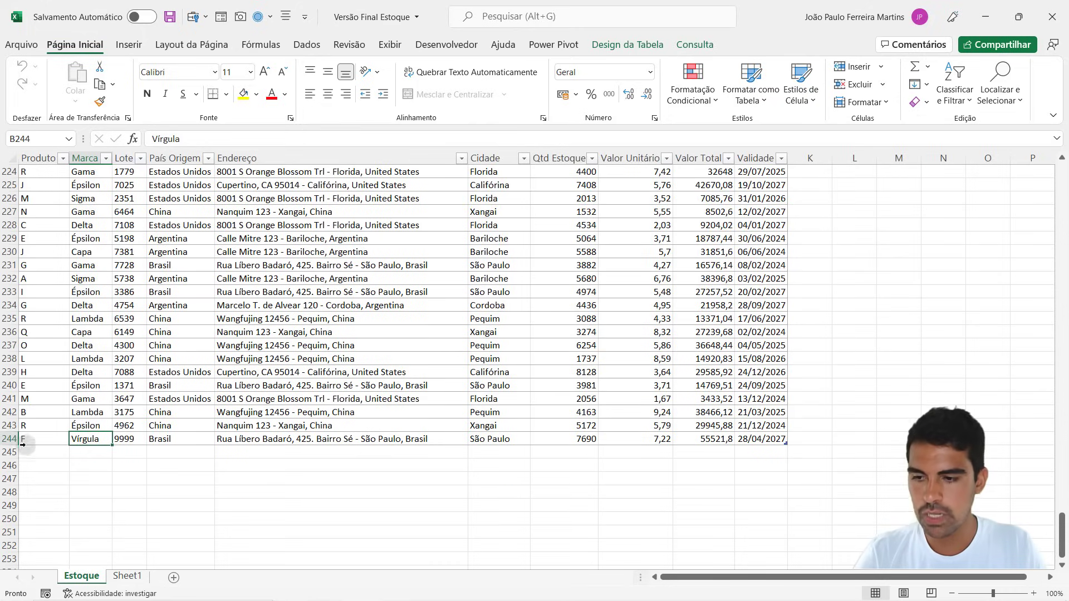
click(87, 440)
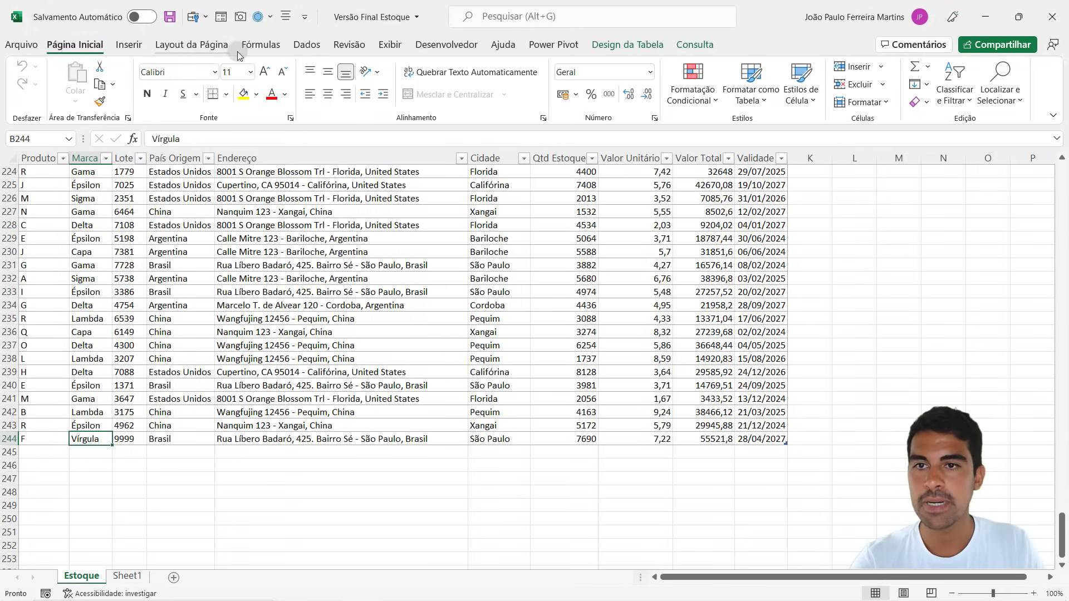
click(315, 45)
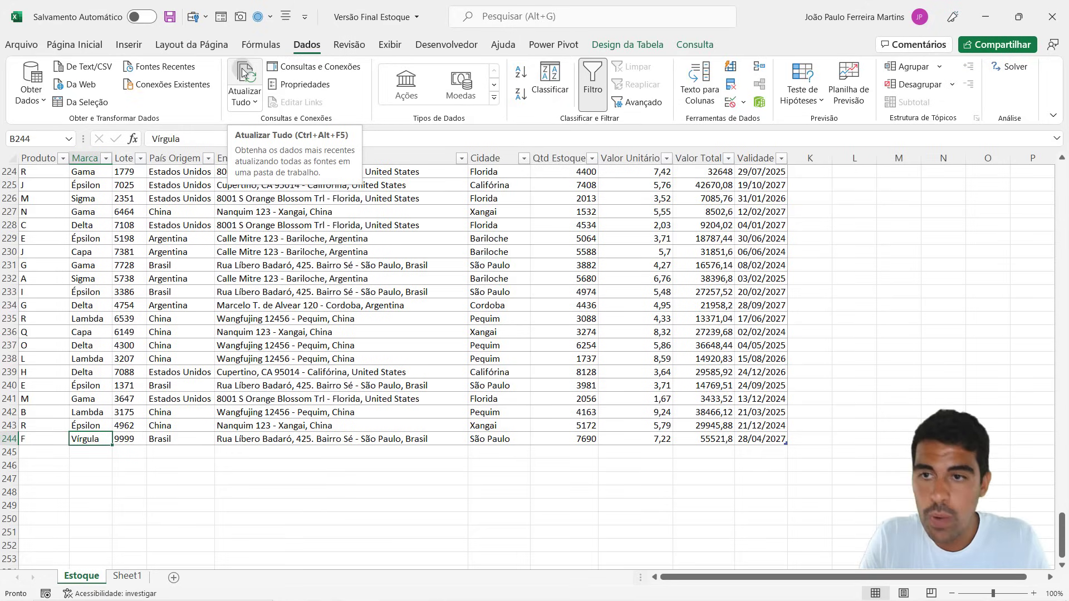
Refresh all workbook queries and confirm the new row 245 carries the Ferreira brand
click(247, 79)
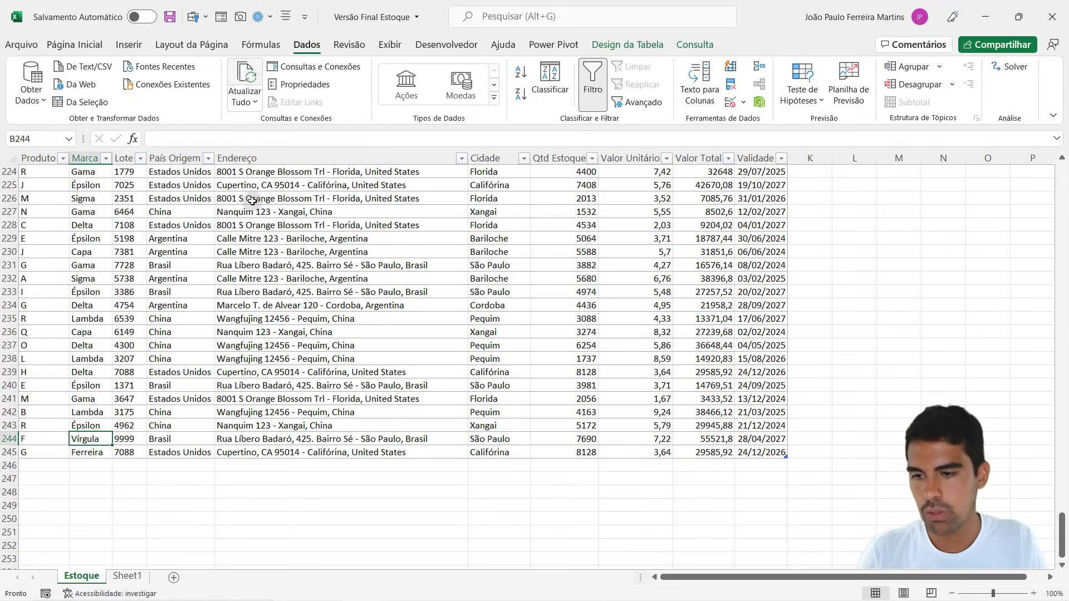
click(52, 451)
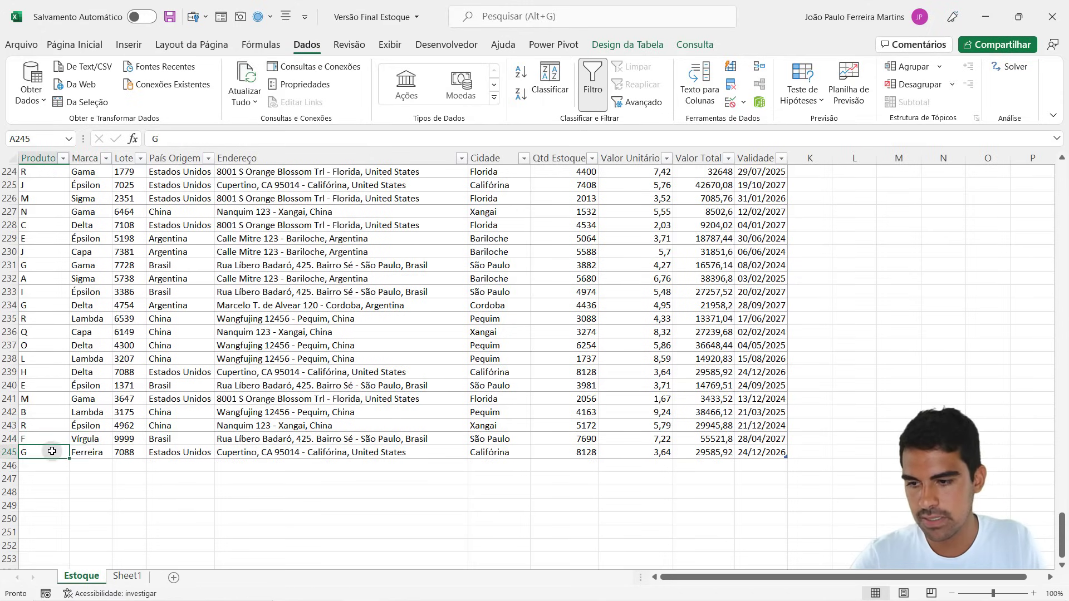
click(87, 452)
click(42, 452)
click(80, 454)
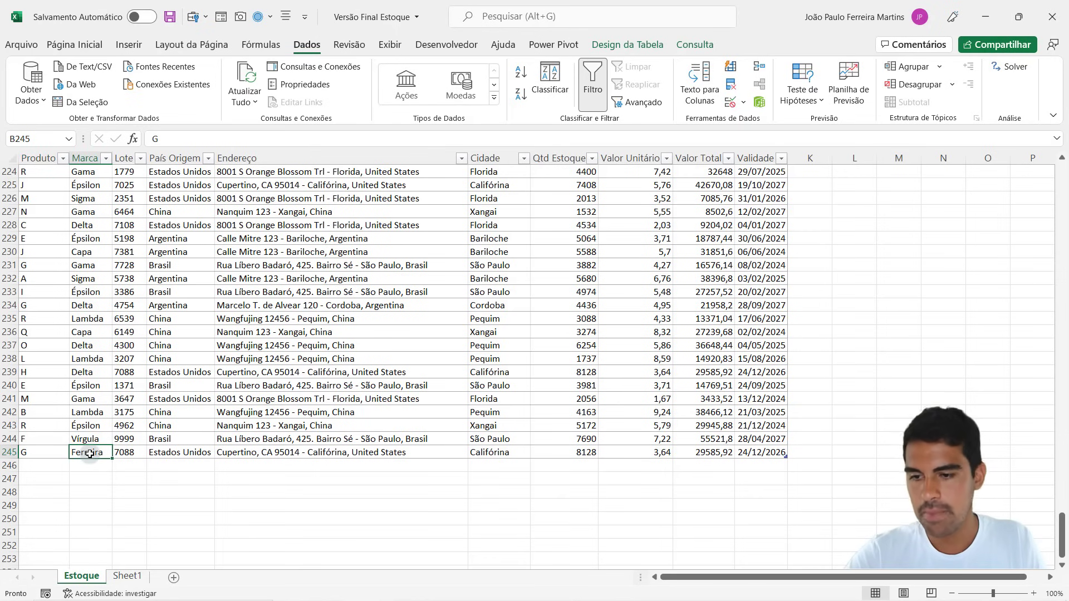
Verify row 2 now shows brand Martins, then list the Estoque query with 244 rows loaded
key(ctrl+Up)
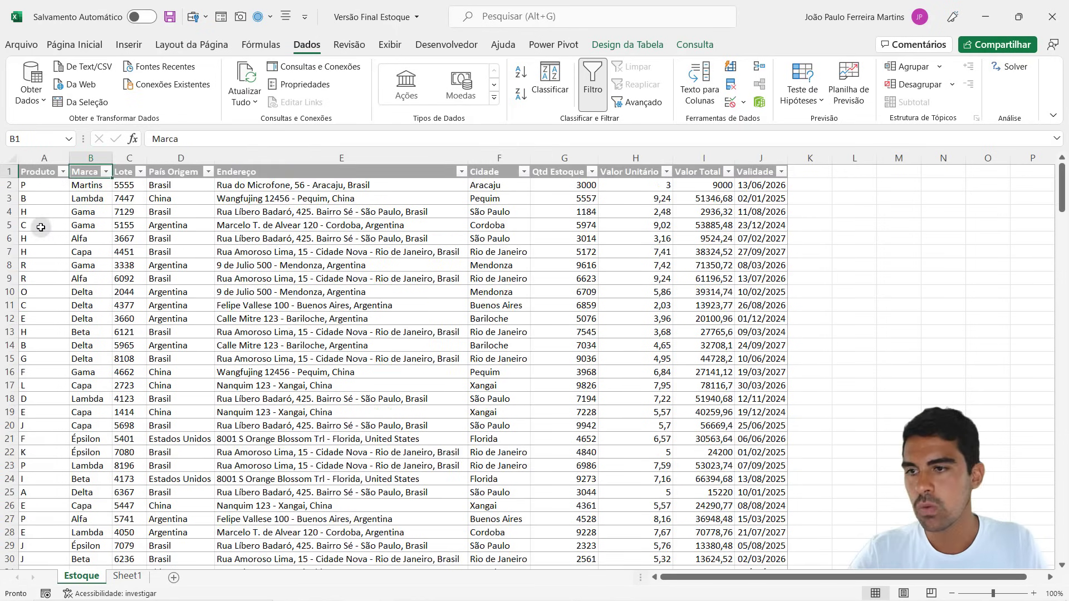
click(56, 185)
click(89, 185)
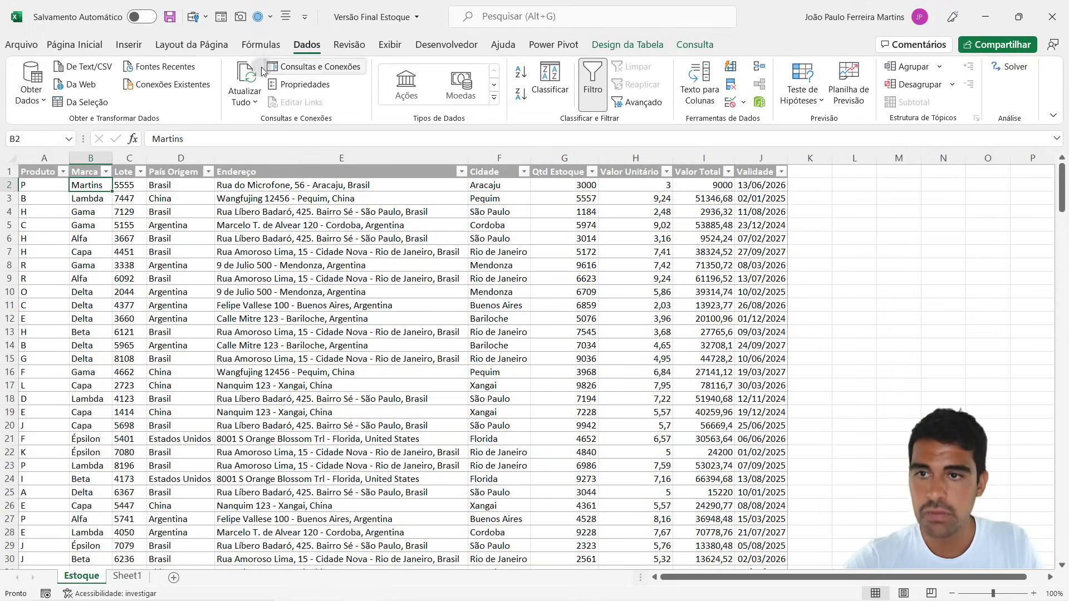
click(361, 307)
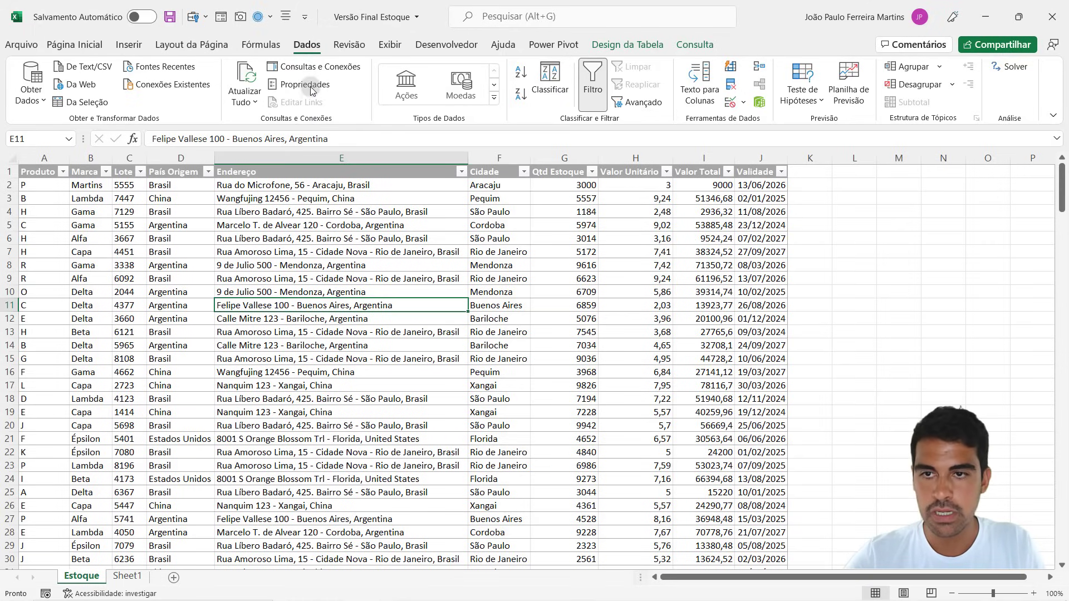
click(329, 67)
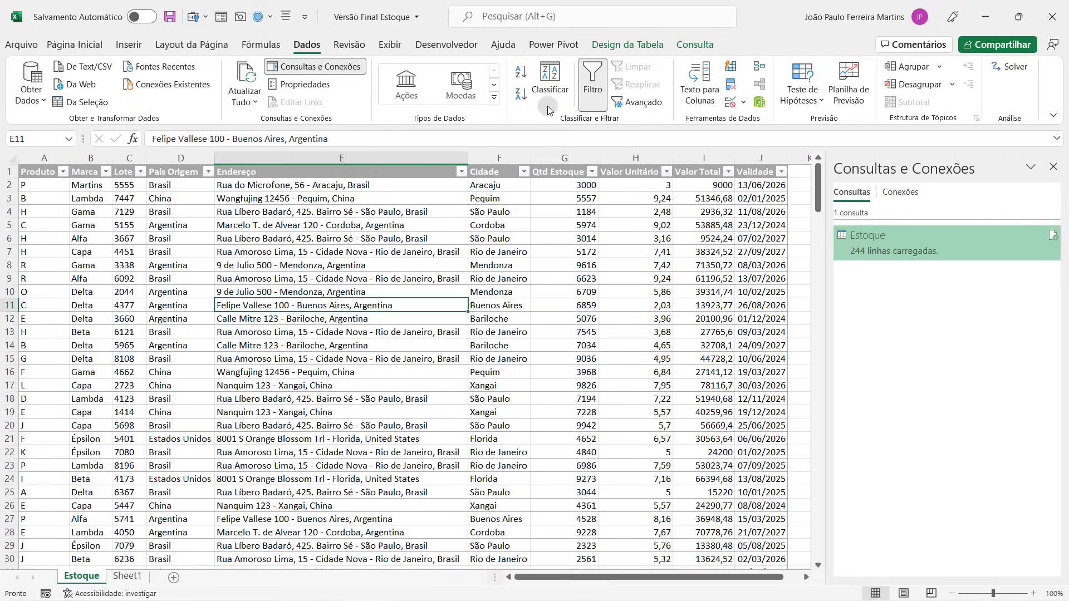
Open the Estoque query from the Consultas e Conexões pane in the Power Query Editor
double_click(874, 244)
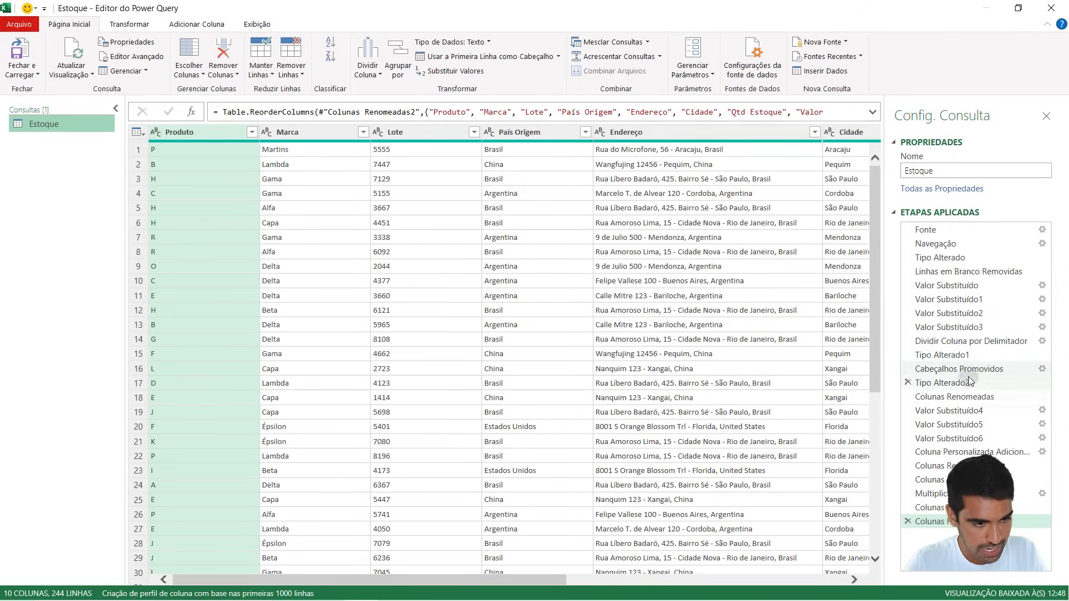
Preview the Valor Substituído, Cabeçalhos Promovidos and Colunas Renomeadas steps, finish on the last step, then show the Transformar tools
click(949, 313)
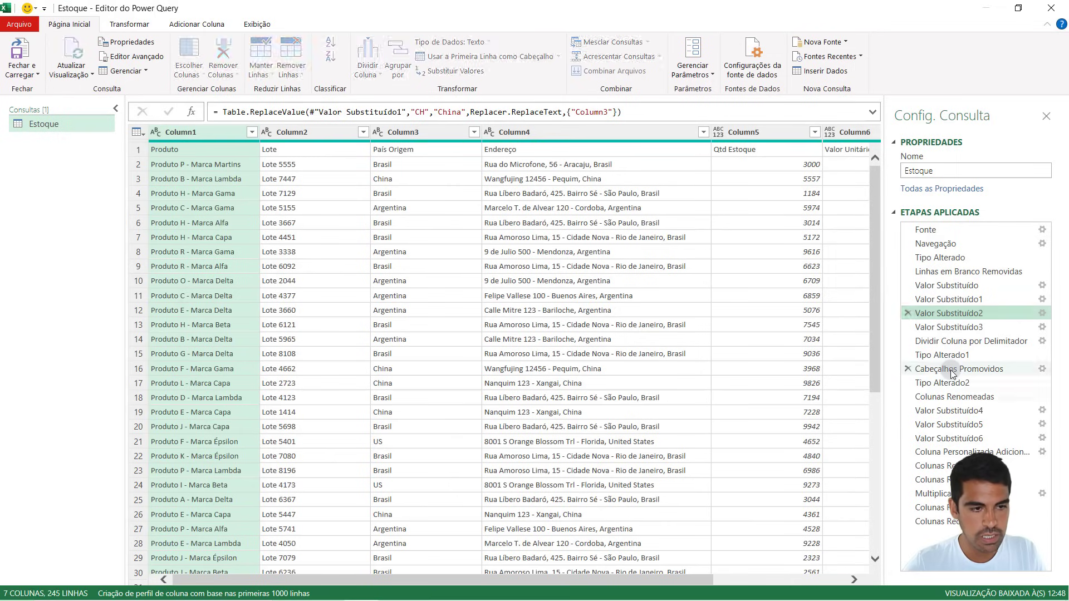
click(952, 369)
click(949, 396)
click(949, 424)
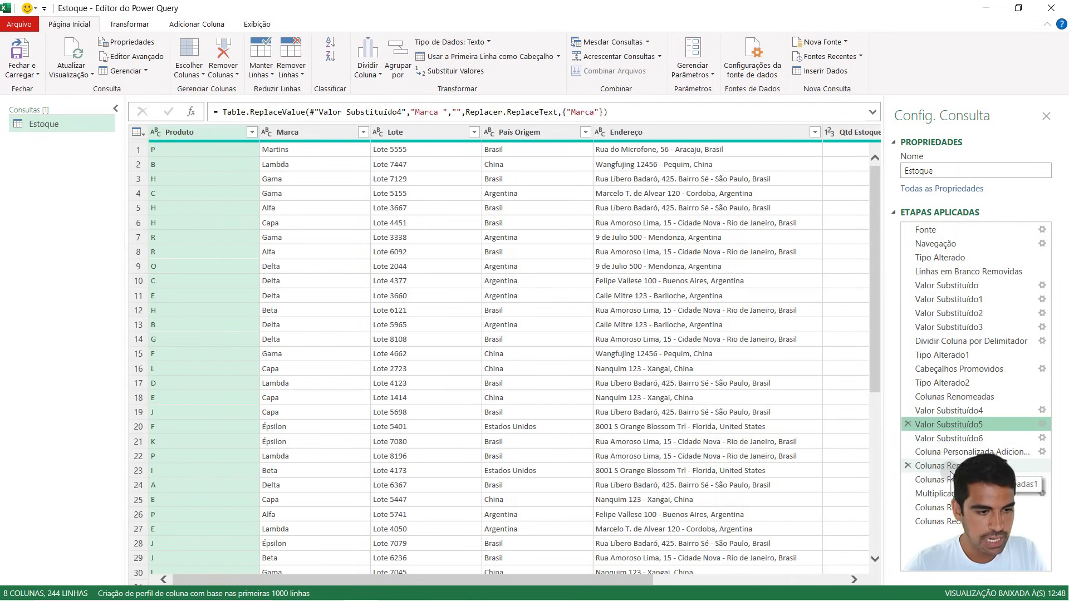
click(954, 465)
click(935, 521)
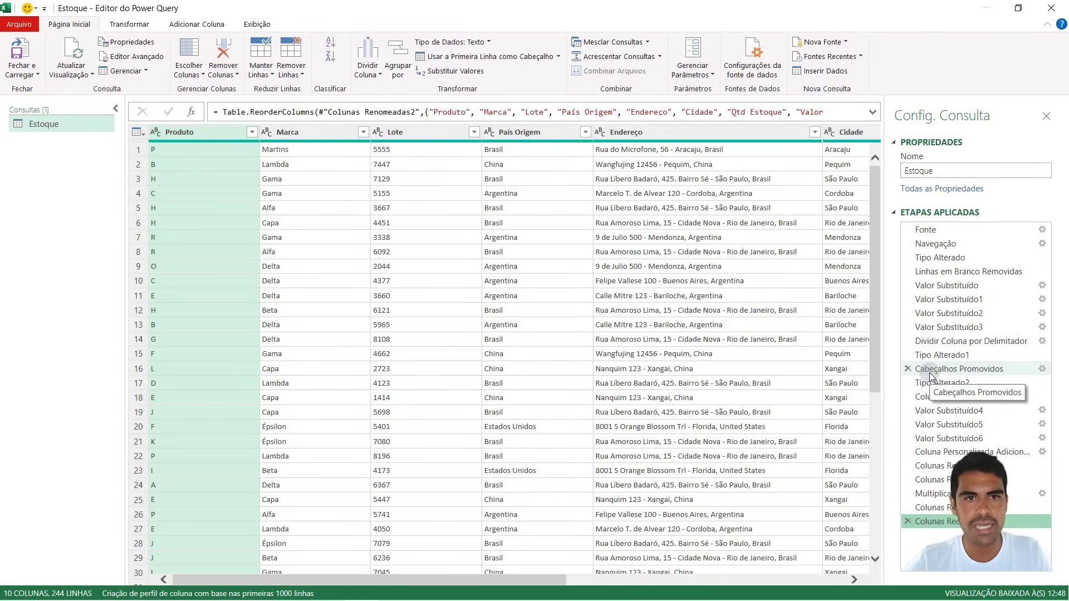
click(122, 23)
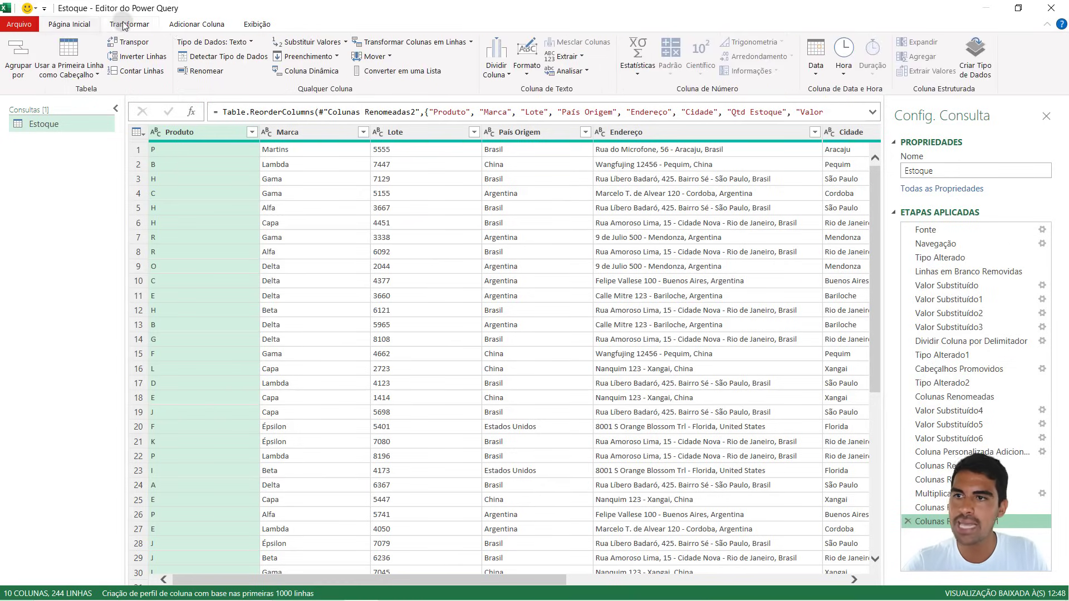
click(199, 25)
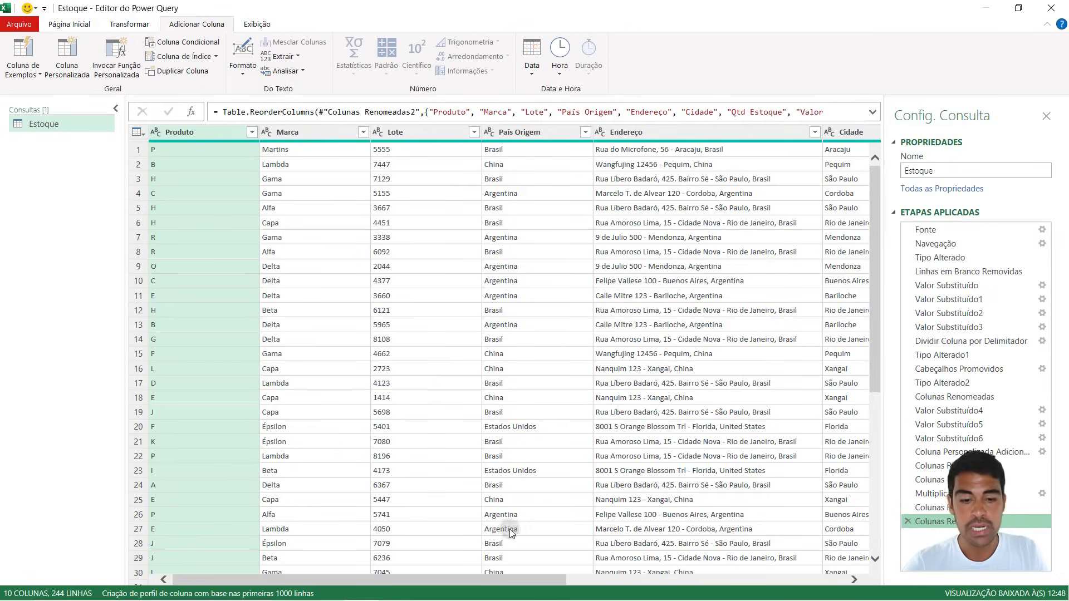
drag(507, 579, 617, 578)
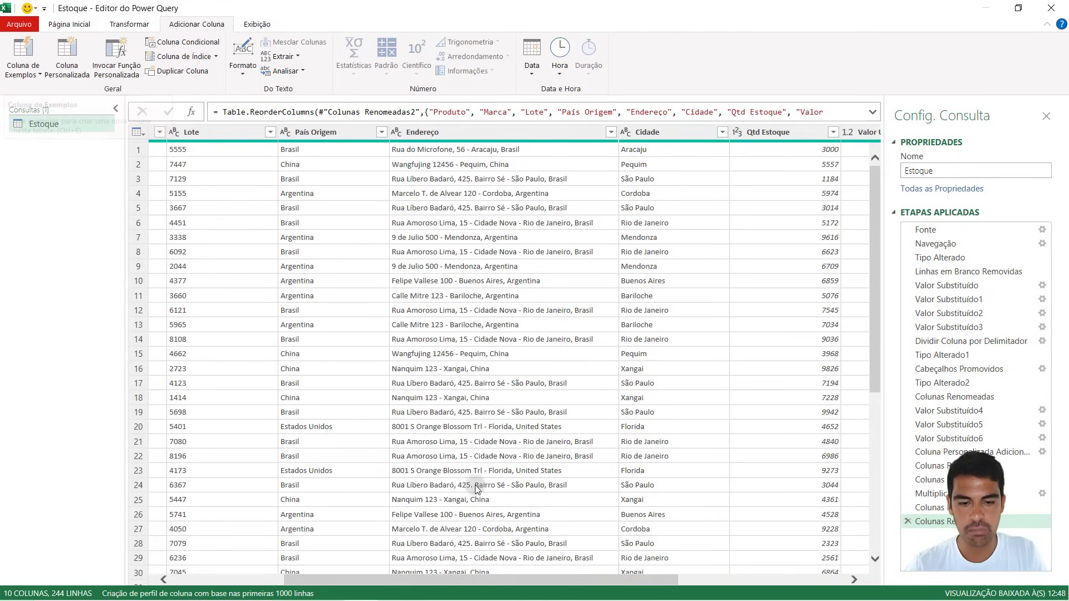
drag(526, 581, 693, 580)
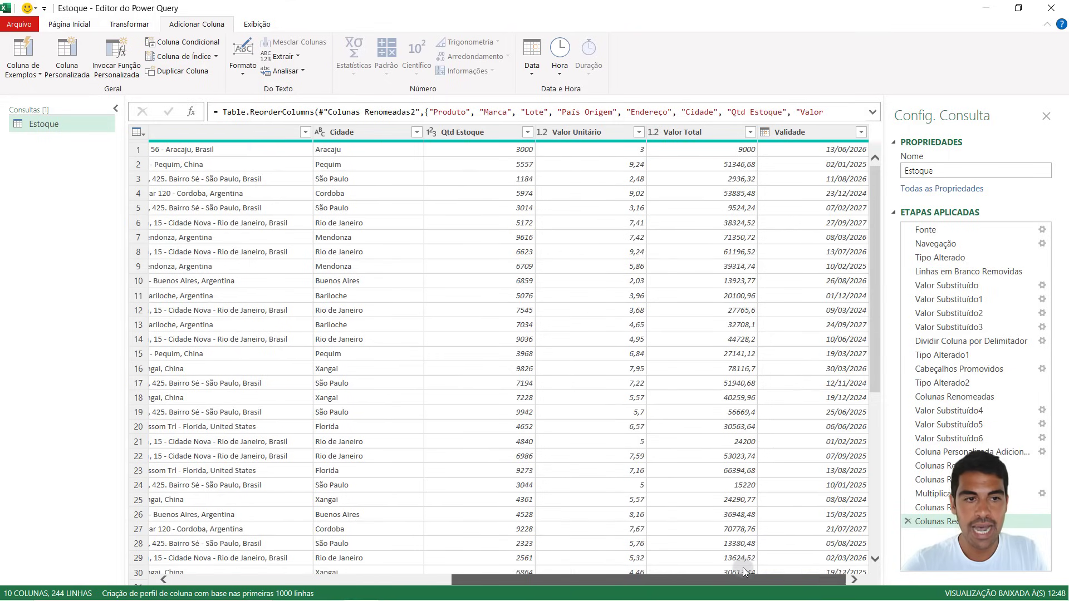
click(714, 132)
click(450, 134)
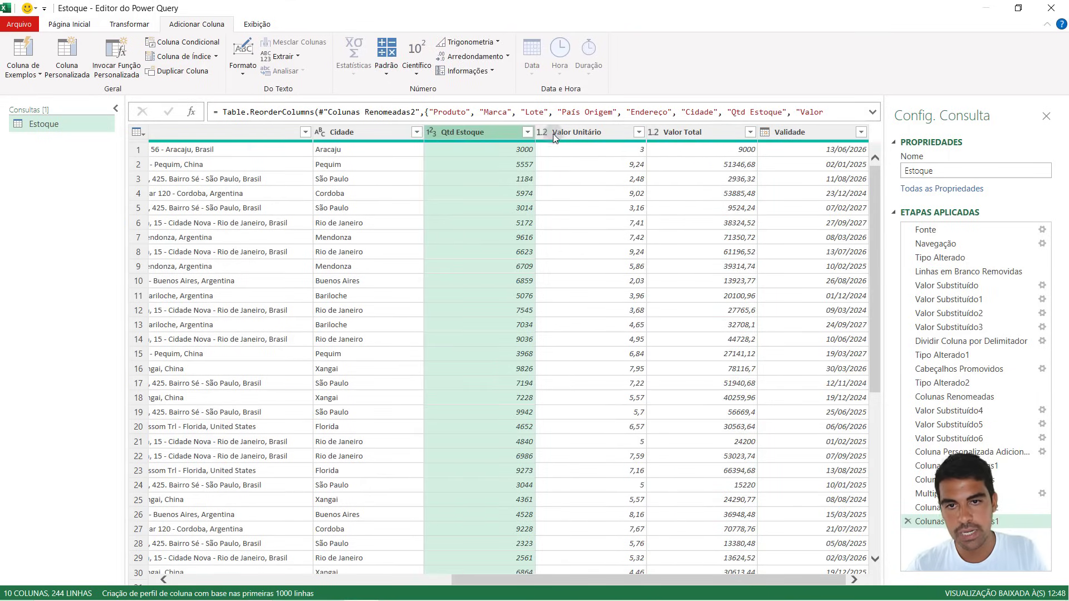
click(589, 132)
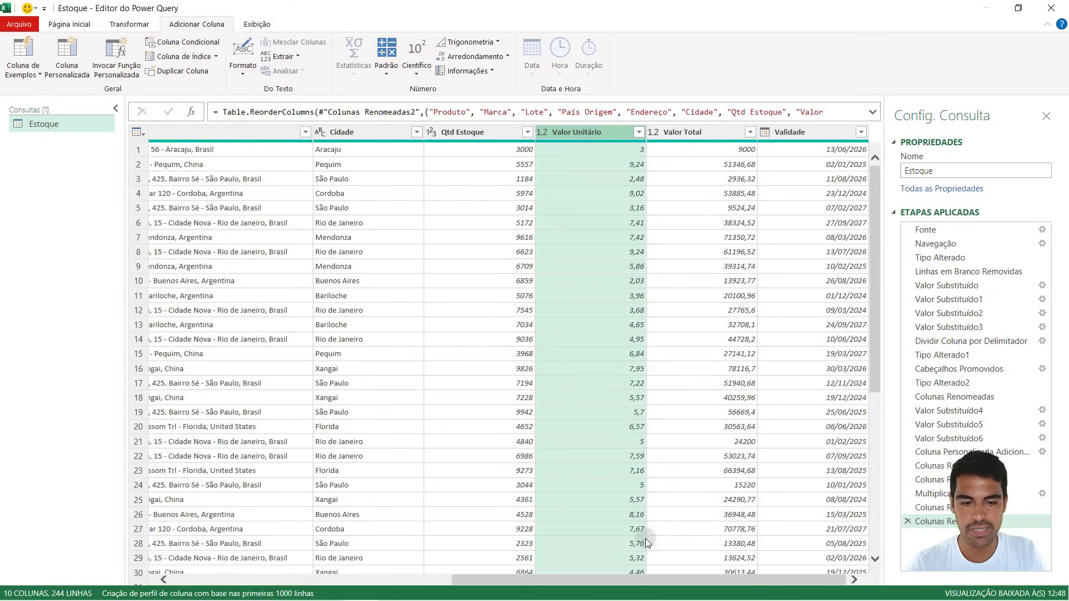
mouse_move(588, 579)
mouse_down()
mouse_move(370, 558)
mouse_move(349, 520)
mouse_up()
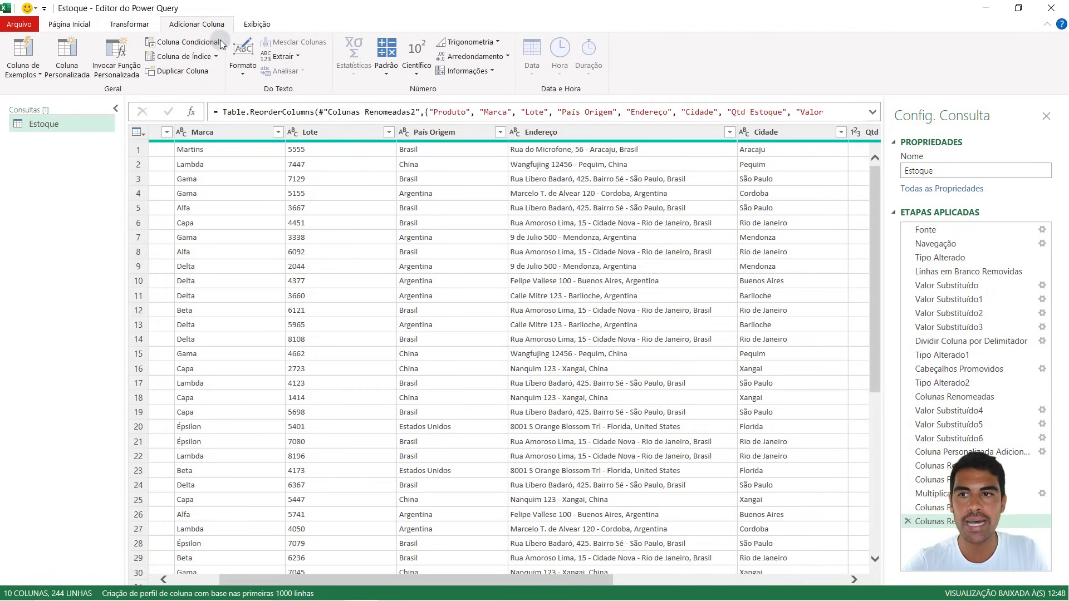
click(129, 24)
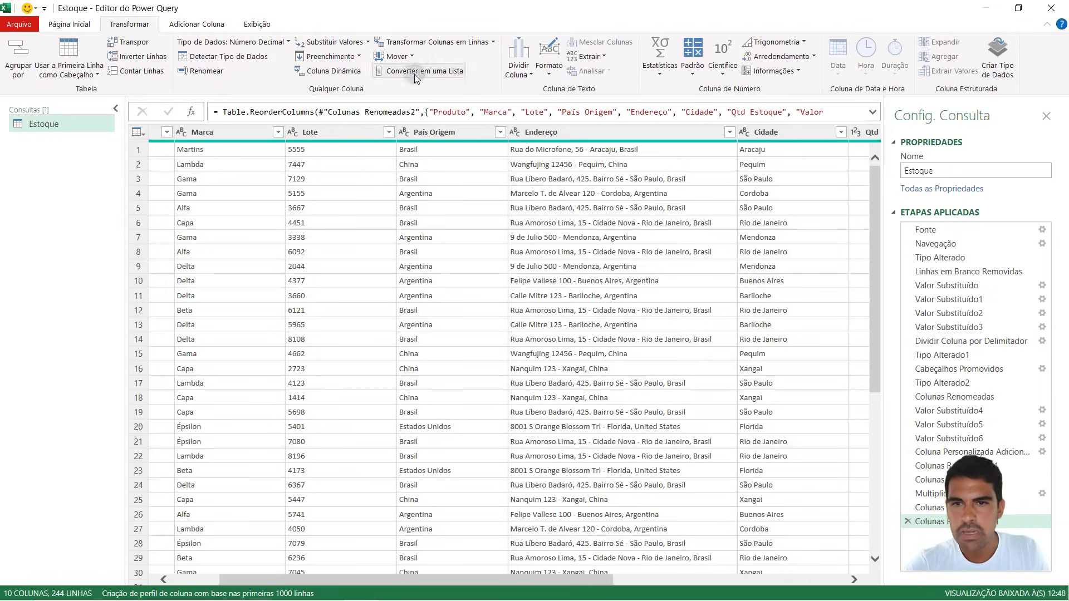